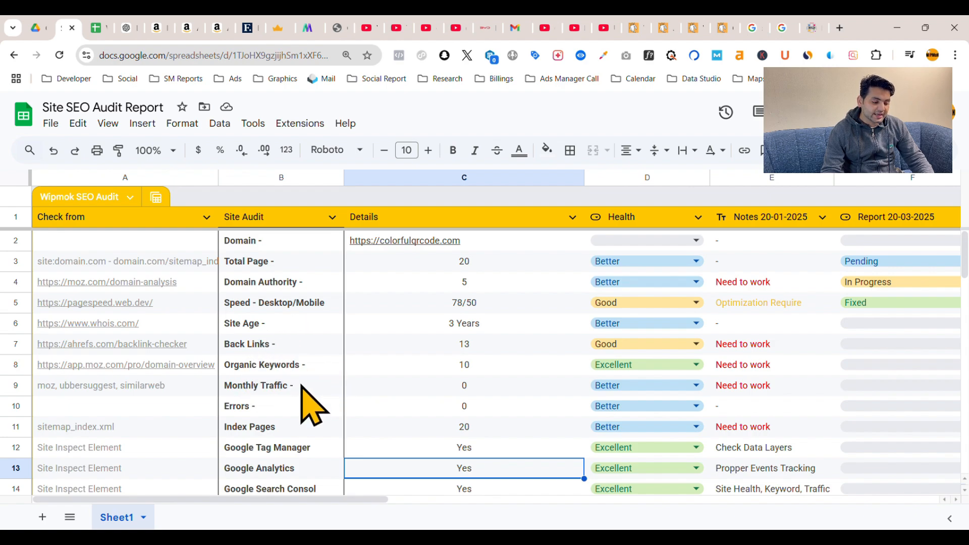
# Step: Review the site-wide audit checks down to the Home page section, including its URL preview and page title
pyautogui.scroll(-1, 303, 419)
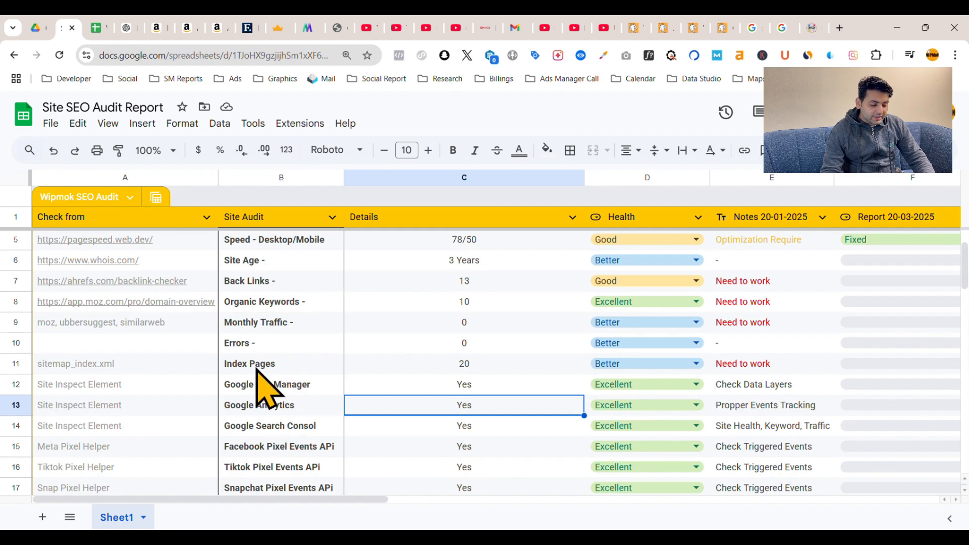
pyautogui.scroll(-2, 298, 363)
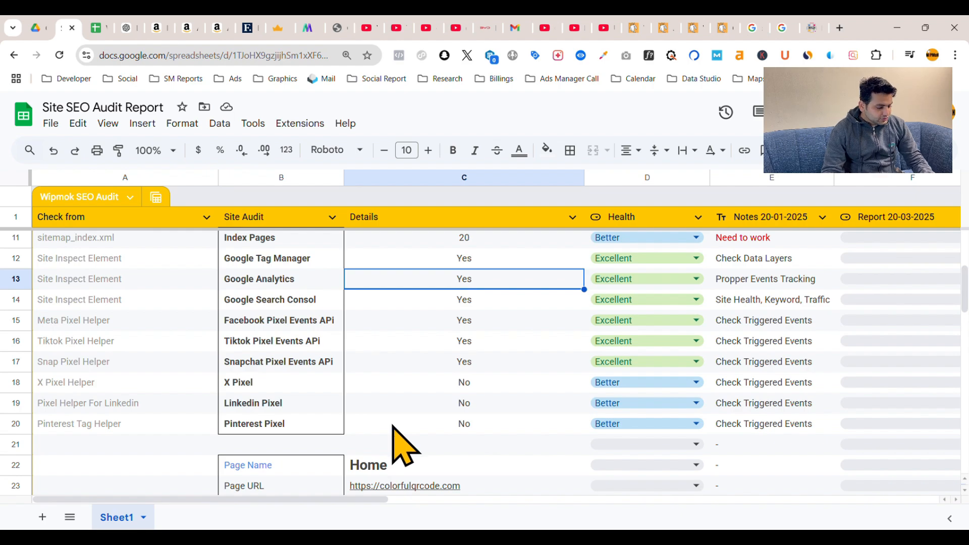
pyautogui.scroll(-4, 393, 427)
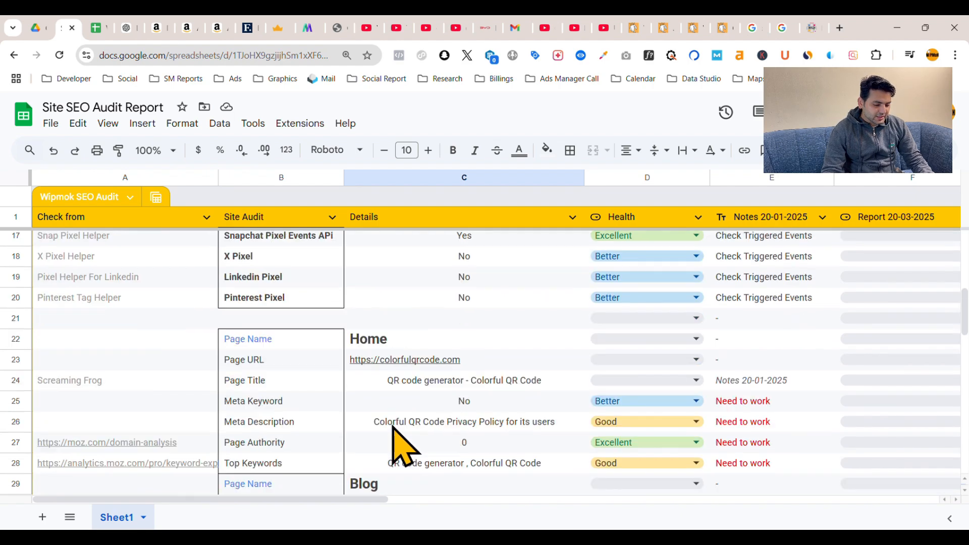
pyautogui.scroll(1, 393, 427)
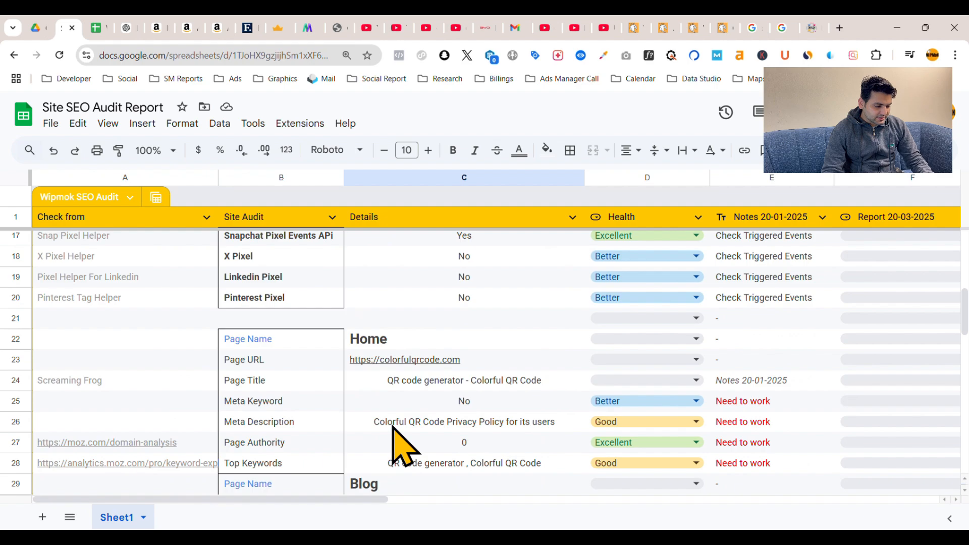
pyautogui.scroll(-2, 393, 427)
pyautogui.scroll(1, 393, 426)
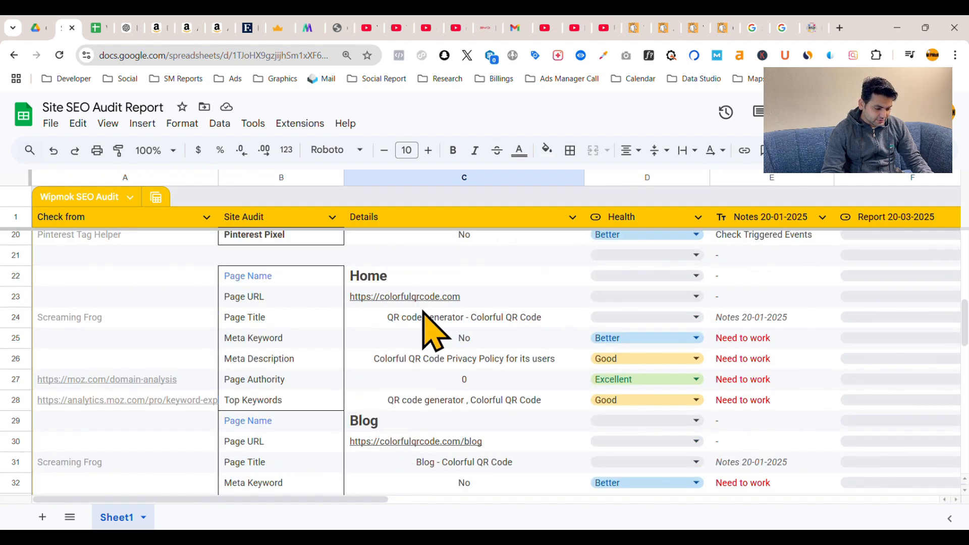
pyautogui.moveTo(405, 299)
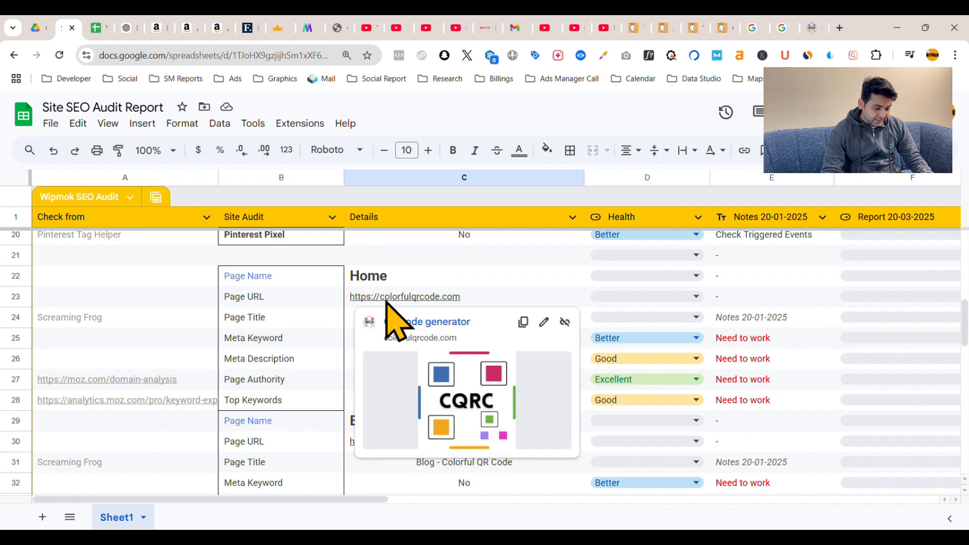
pyautogui.click(137, 343)
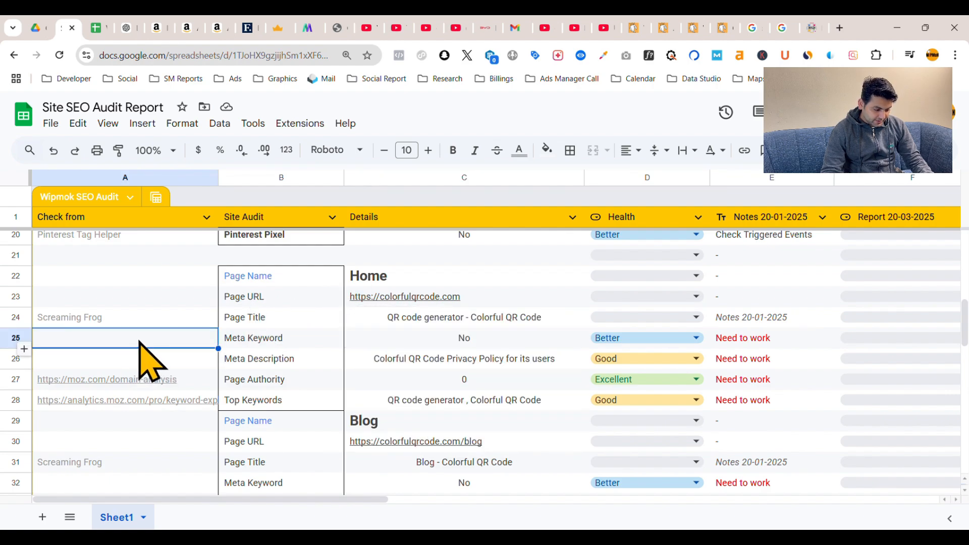
pyautogui.click(433, 318)
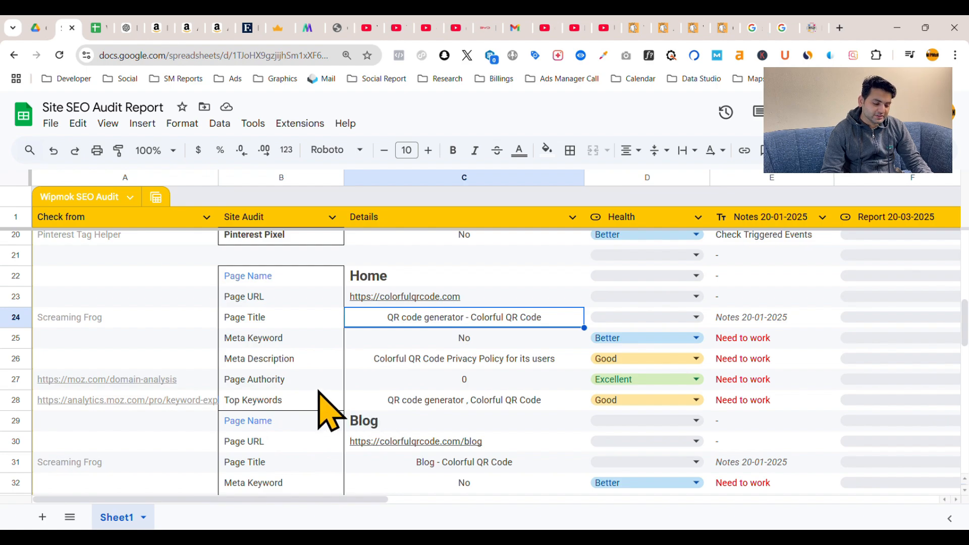
# Step: Look through the page-by-page audit sections down to Contact Us and return to the start of the sheet
pyautogui.scroll(-5, 379, 293)
pyautogui.scroll(-7, 397, 364)
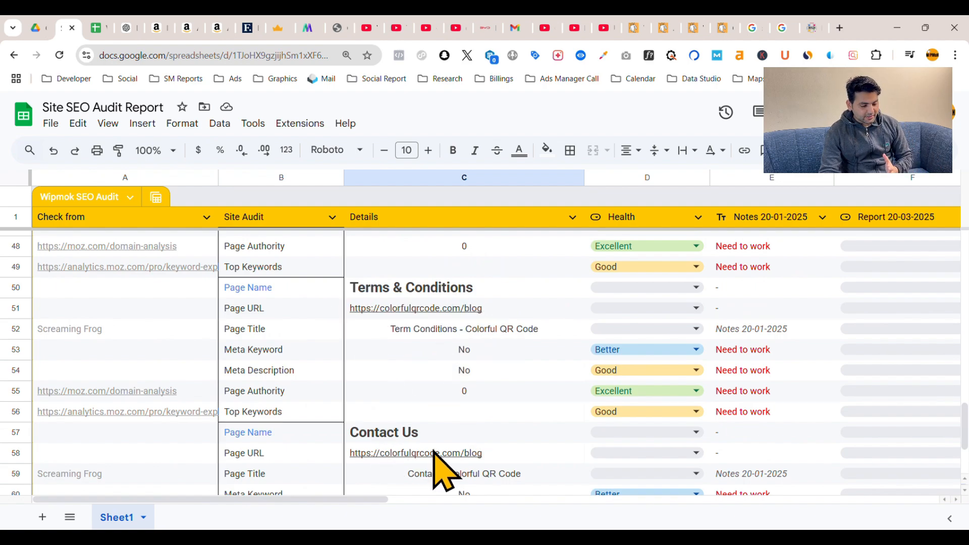
pyautogui.scroll(-1, 444, 463)
pyautogui.scroll(-2, 434, 462)
pyautogui.scroll(1, 411, 454)
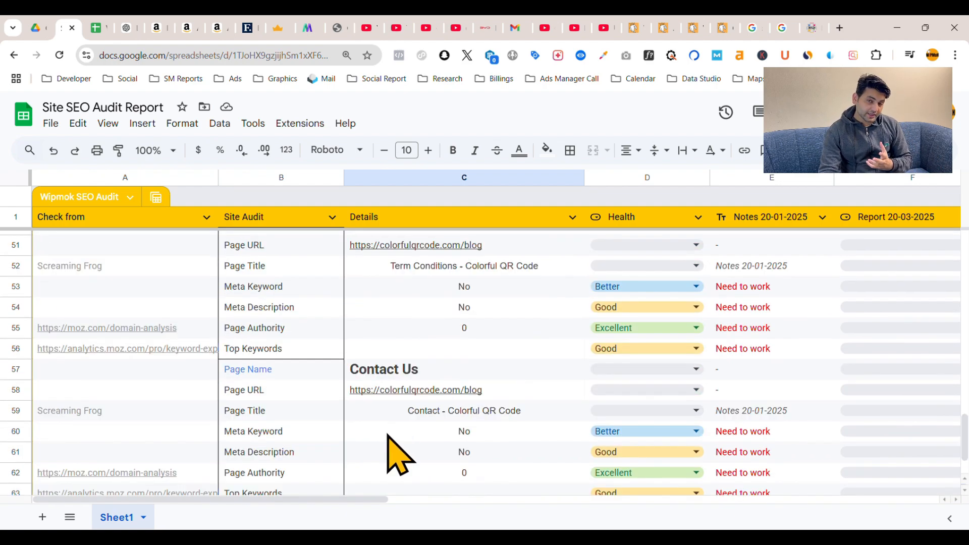
pyautogui.scroll(2, 404, 449)
pyautogui.scroll(2, 422, 452)
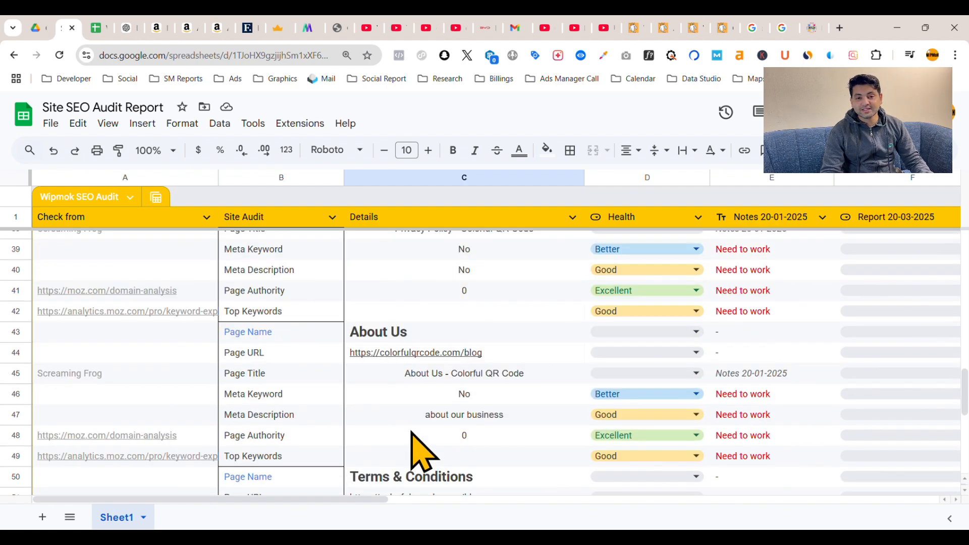
pyautogui.scroll(2, 412, 433)
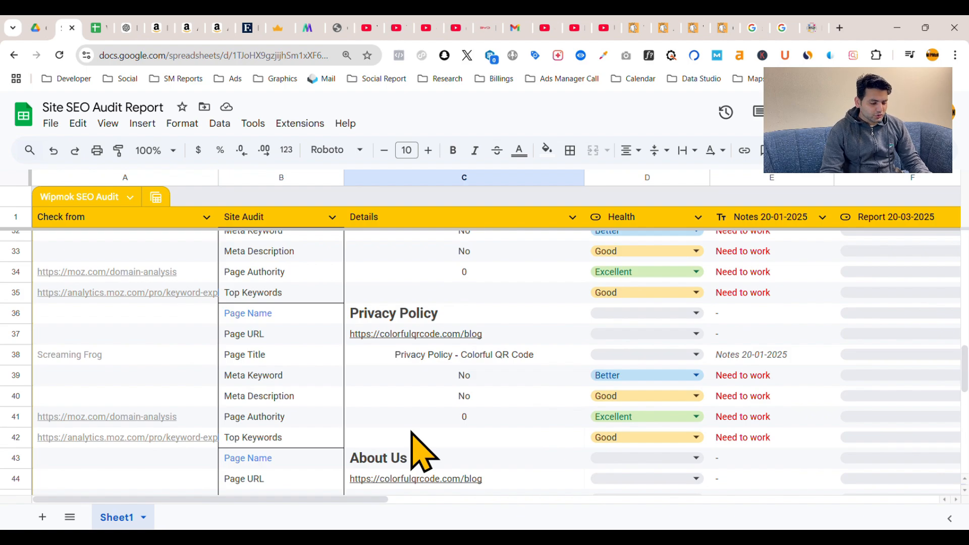
pyautogui.scroll(2, 423, 451)
pyautogui.scroll(1, 419, 451)
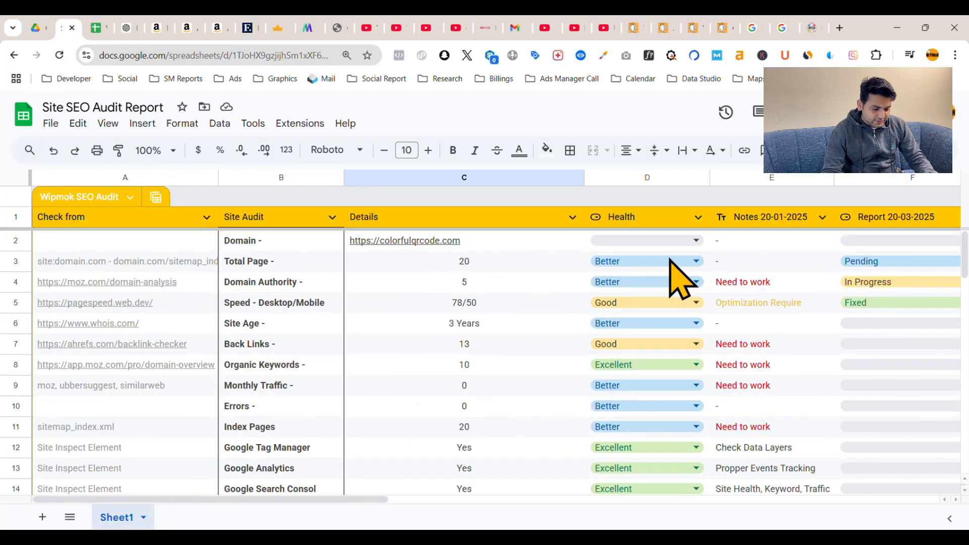
# Step: View the Health rating options for the Total Page row without changing the rating
pyautogui.click(696, 261)
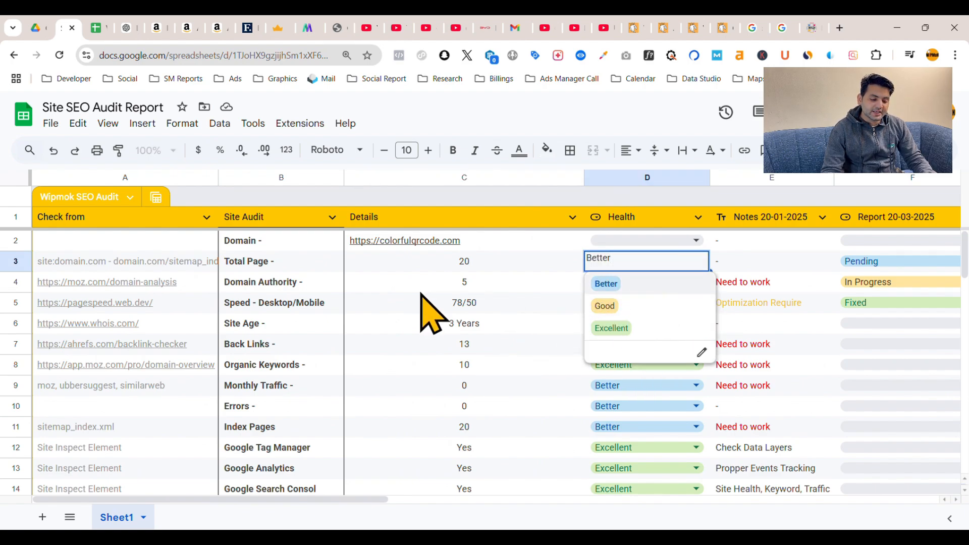
pyautogui.click(498, 309)
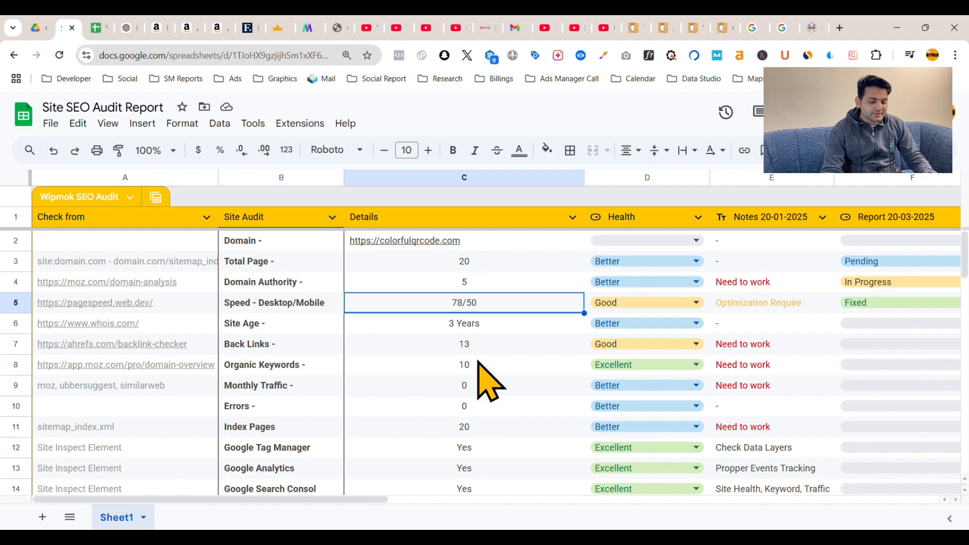
pyautogui.click(668, 266)
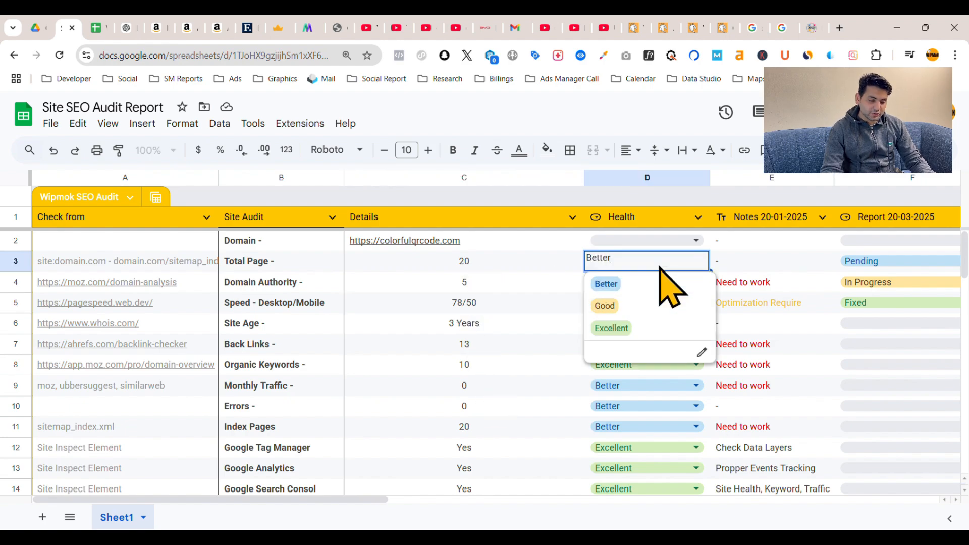
pyautogui.click(507, 264)
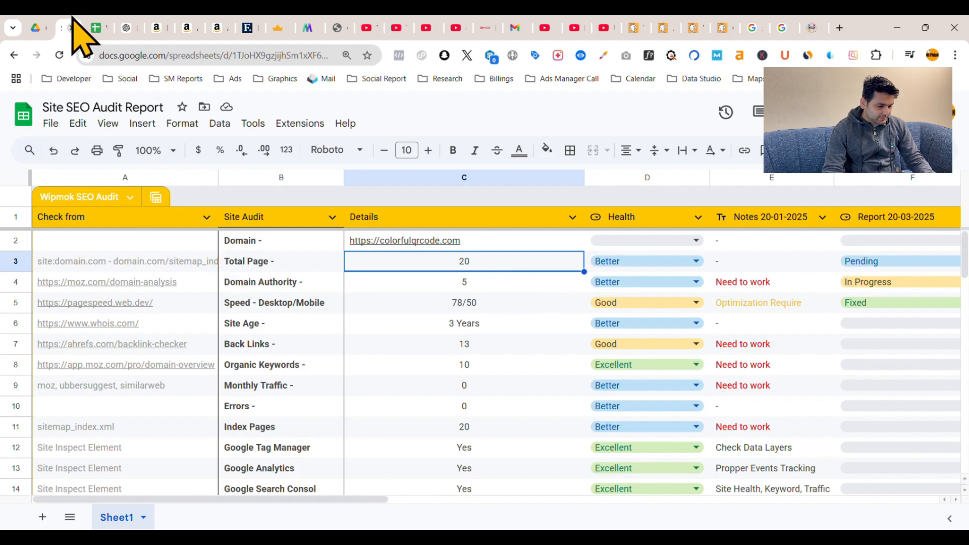
# Step: Glance at the WipMok Keyword Research Template spreadsheet and return to the Site SEO Audit Report
pyautogui.click(96, 28)
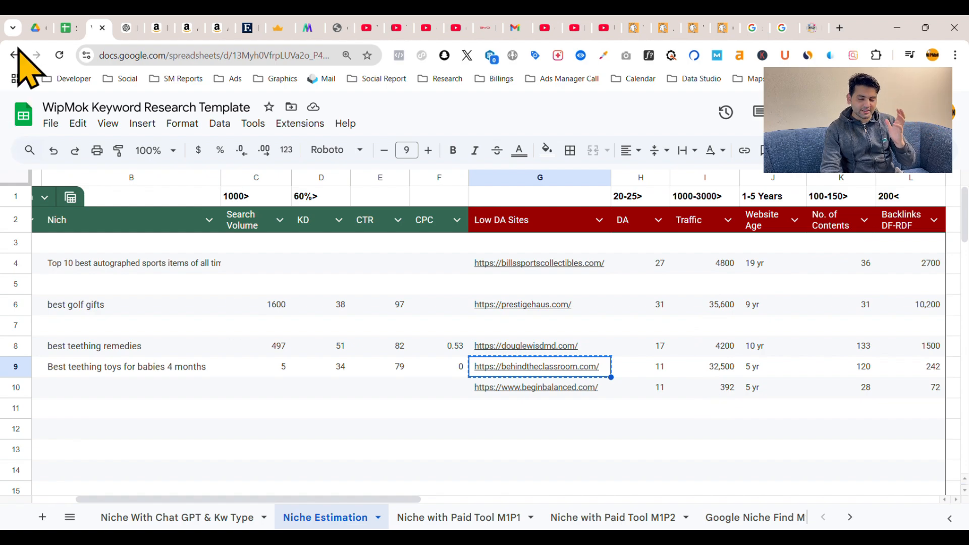
pyautogui.click(70, 30)
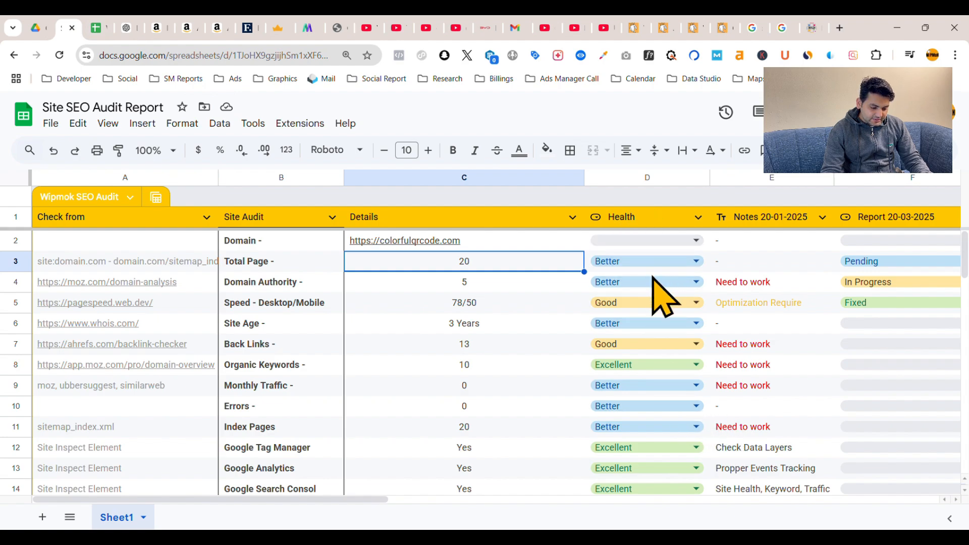
pyautogui.scroll(-1, 660, 298)
pyautogui.scroll(1, 656, 388)
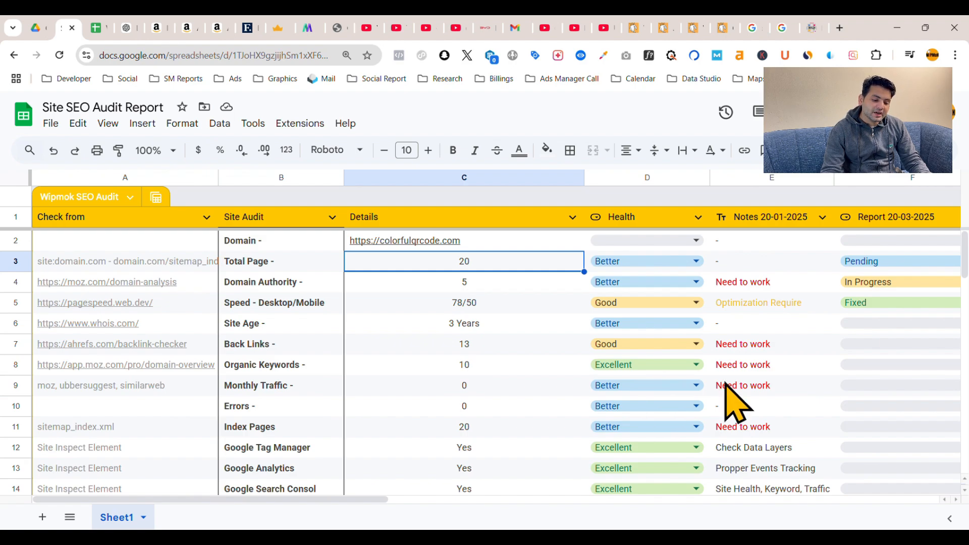
# Step: Examine the Notes 20-01-2025 entries for the general site checks, from Domain through Index Pages
pyautogui.click(763, 247)
pyautogui.moveTo(763, 250); pyautogui.dragTo(762, 325)
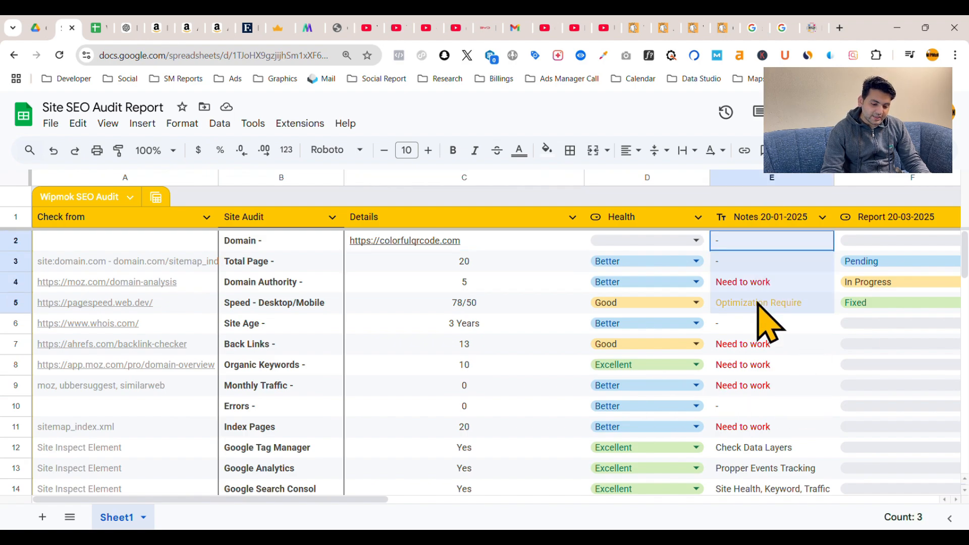
pyautogui.click(780, 368)
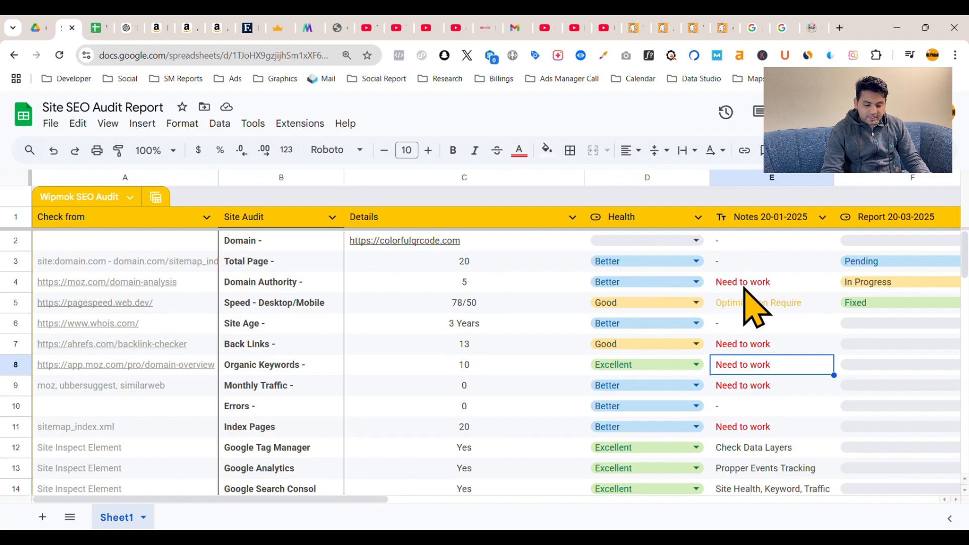
pyautogui.click(800, 306)
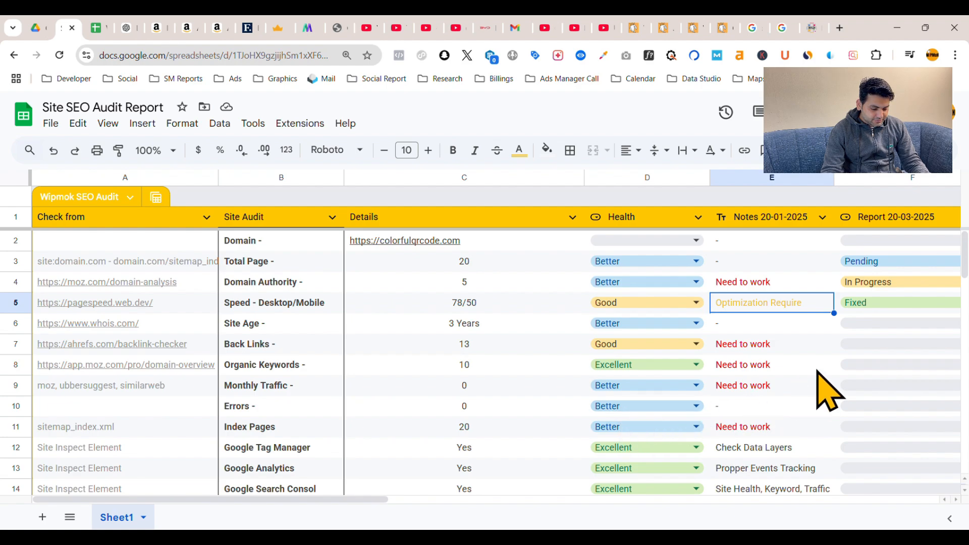
pyautogui.click(779, 345)
pyautogui.moveTo(780, 345); pyautogui.dragTo(774, 385)
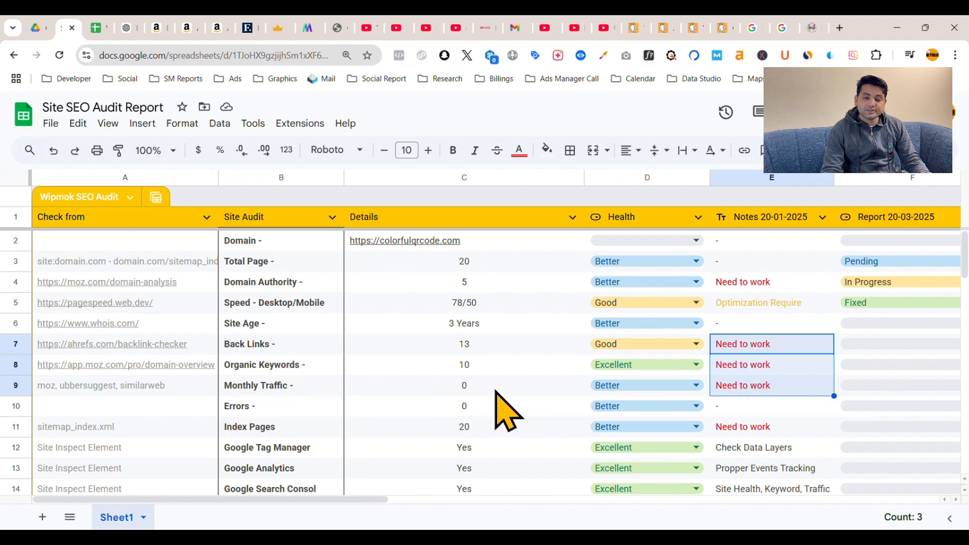
pyautogui.scroll(-1, 709, 365)
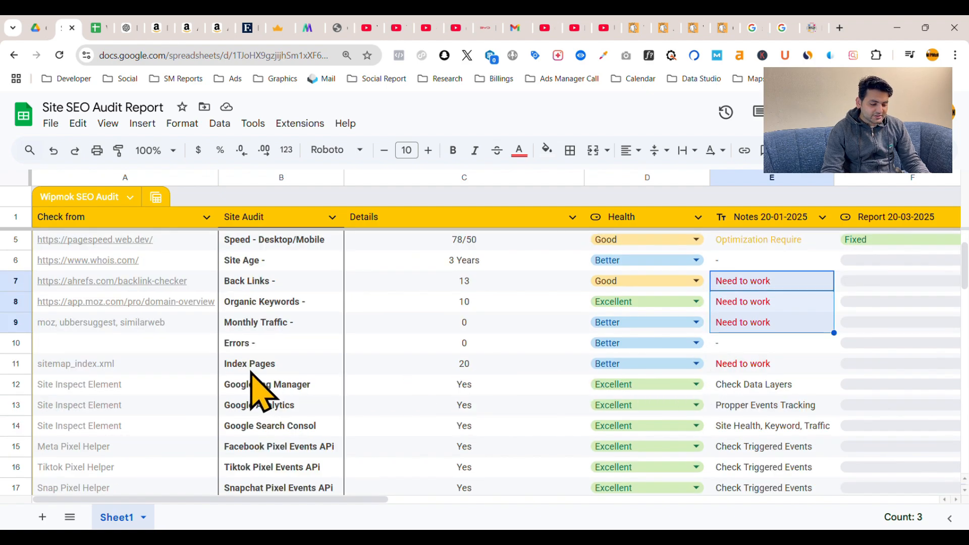
pyautogui.click(753, 366)
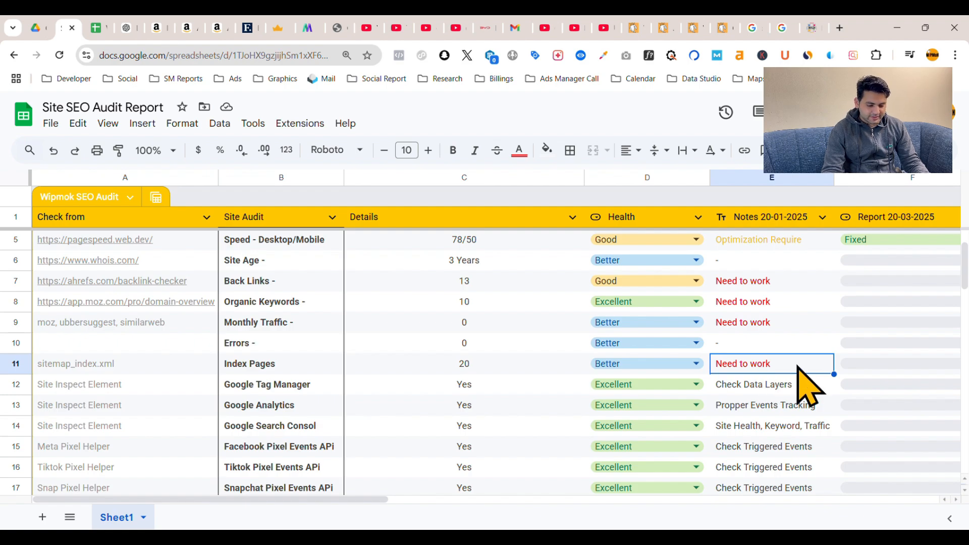
# Step: Examine the Notes 20-01-2025 entries for the tracking pixel rows and the Home page's meta, authority and keyword rows
pyautogui.scroll(-2, 787, 372)
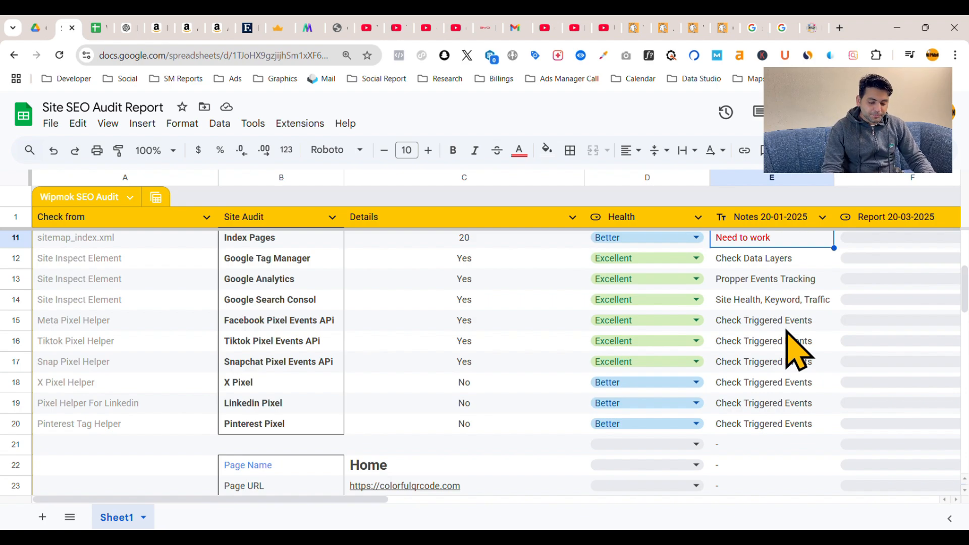
pyautogui.click(795, 426)
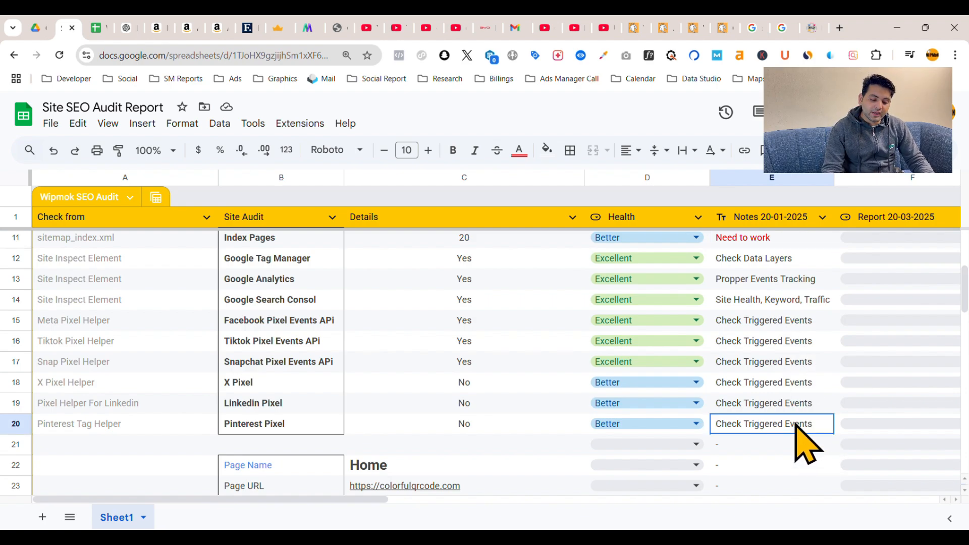
pyautogui.moveTo(795, 425); pyautogui.dragTo(793, 326)
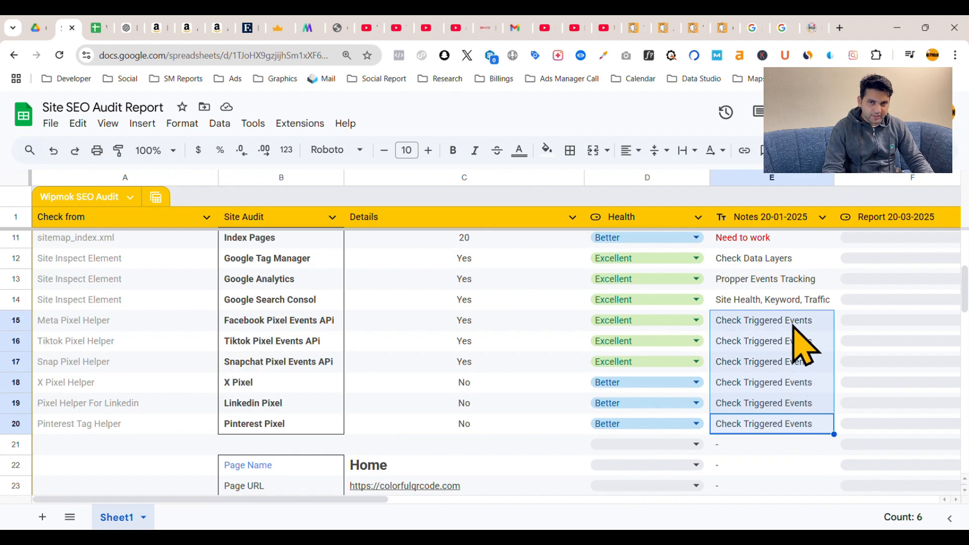
pyautogui.scroll(-5, 803, 348)
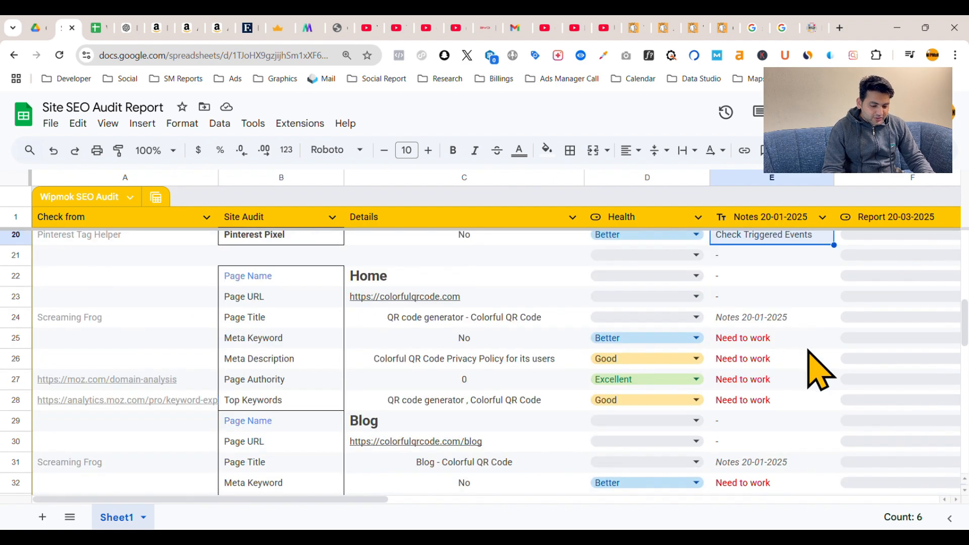
pyautogui.moveTo(781, 339); pyautogui.dragTo(793, 404)
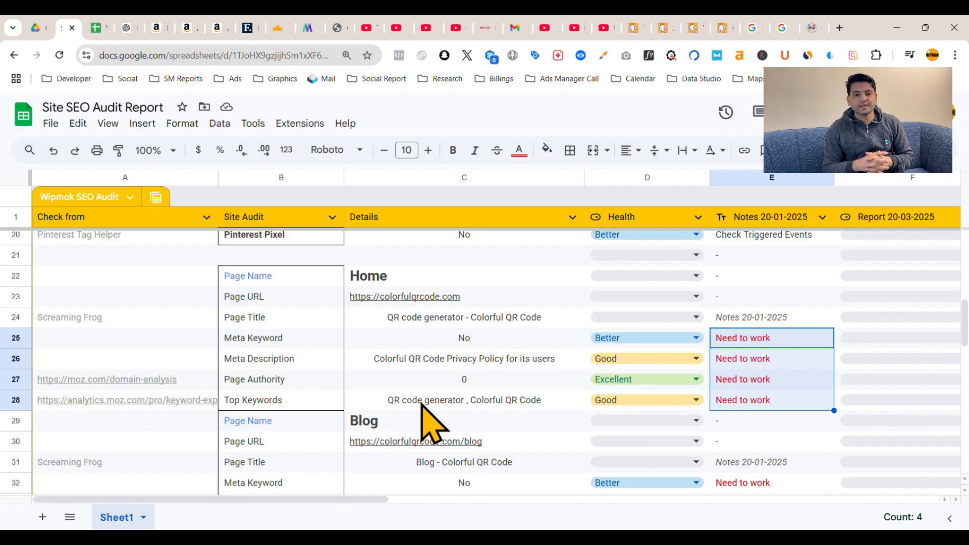
# Step: Bring the full Report 20-03-2025 column into view and examine it across the site-wide and per-page rows
pyautogui.moveTo(378, 500); pyautogui.dragTo(413, 501)
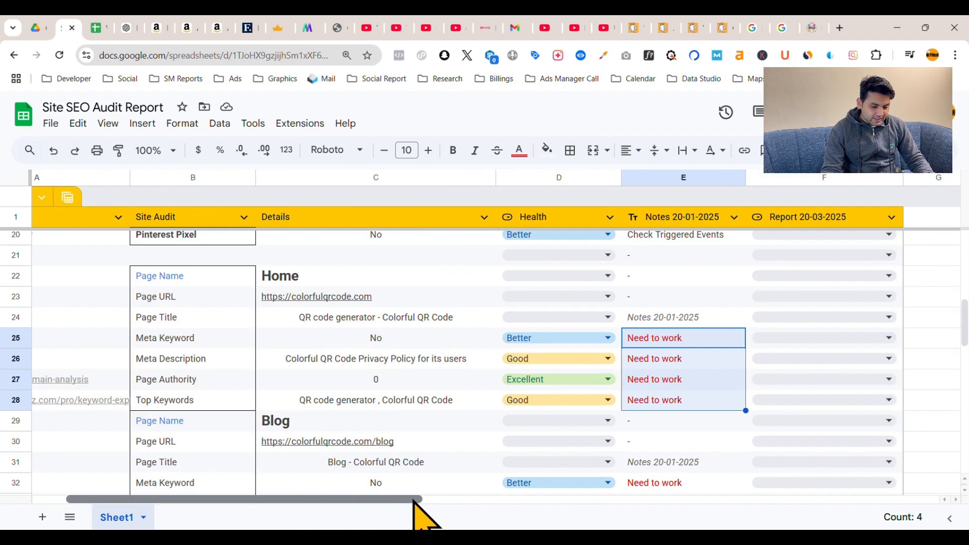
pyautogui.scroll(5, 835, 398)
pyautogui.scroll(3, 827, 384)
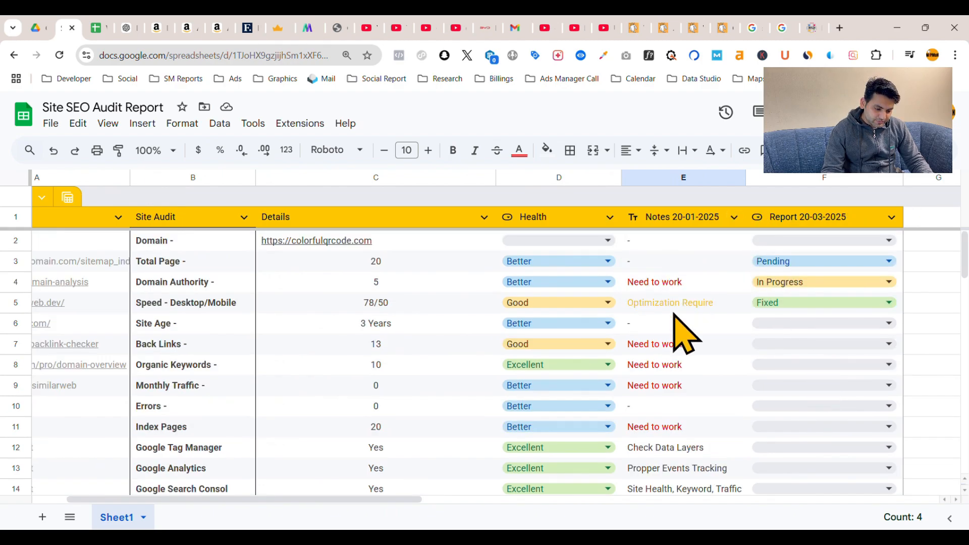
pyautogui.scroll(-9, 684, 333)
pyautogui.scroll(-6, 676, 339)
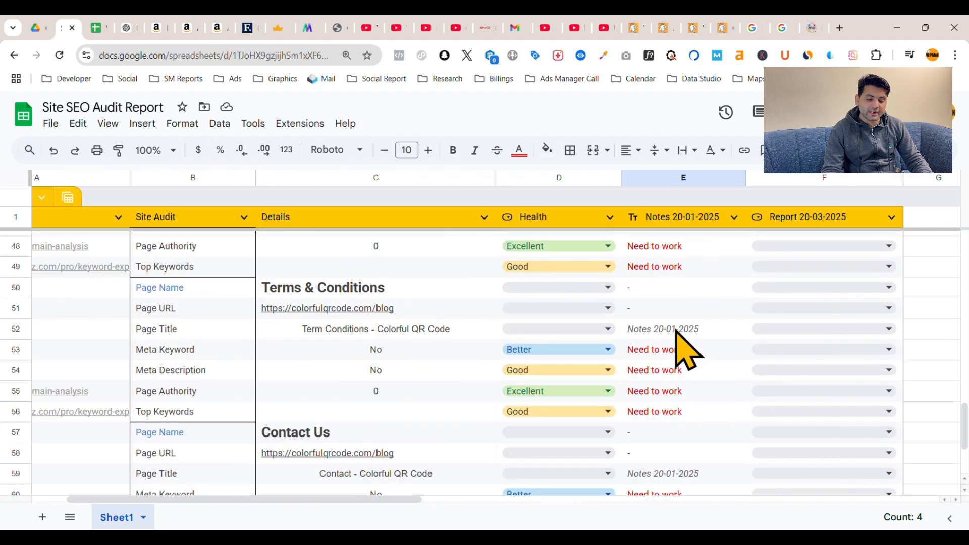
pyautogui.scroll(13, 666, 353)
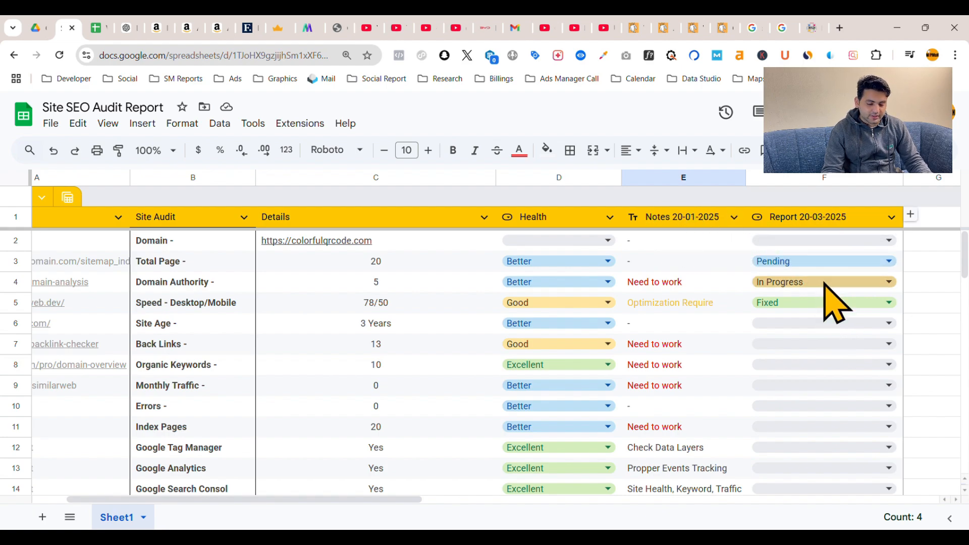
# Step: Compare the Report 20-03-2025 status cells with the Health and Notes columns from the site-wide checks down to the Home and Blog sections
pyautogui.scroll(-1, 835, 303)
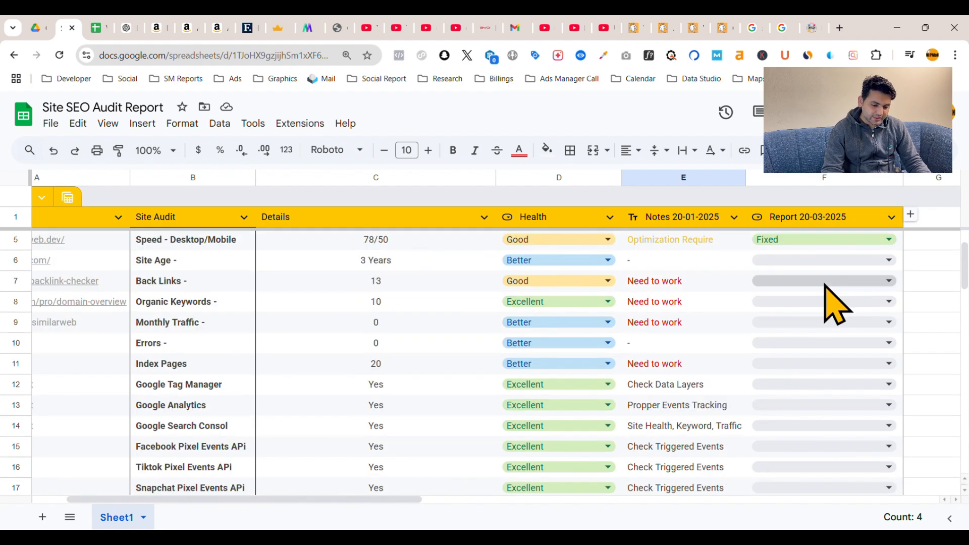
pyautogui.scroll(-1, 836, 303)
pyautogui.scroll(-2, 824, 284)
pyautogui.scroll(4, 825, 298)
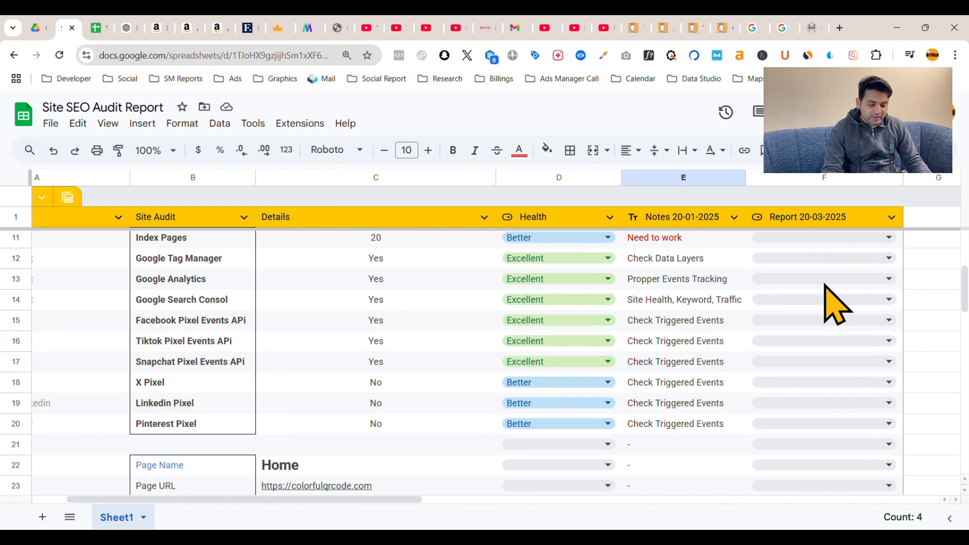
pyautogui.scroll(-9, 838, 328)
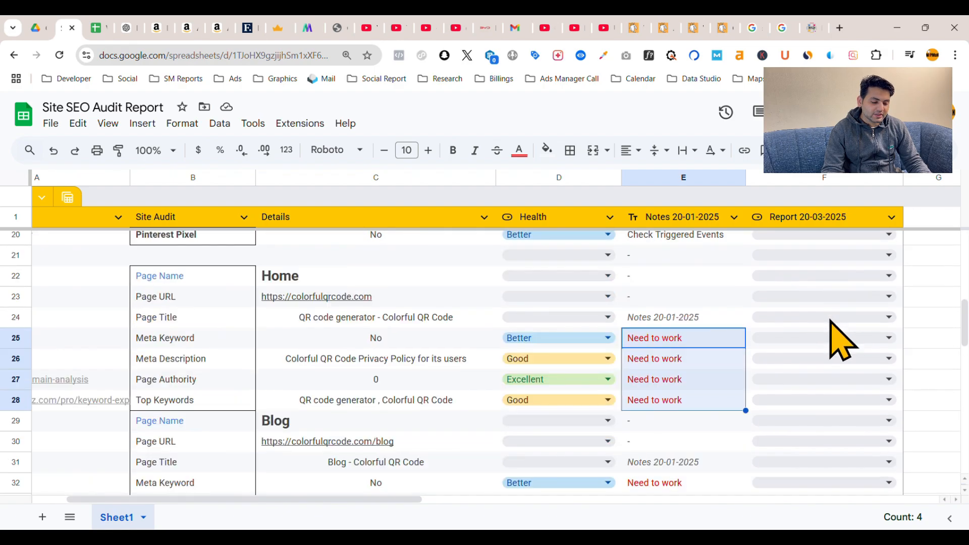
pyautogui.scroll(-2, 835, 335)
pyautogui.scroll(12, 835, 335)
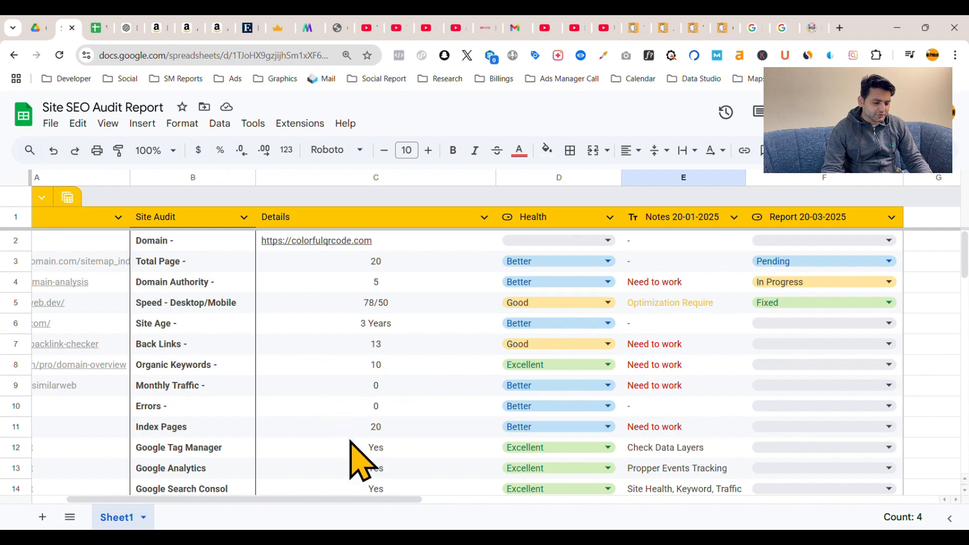
pyautogui.scroll(-3, 363, 424)
pyautogui.scroll(3, 364, 420)
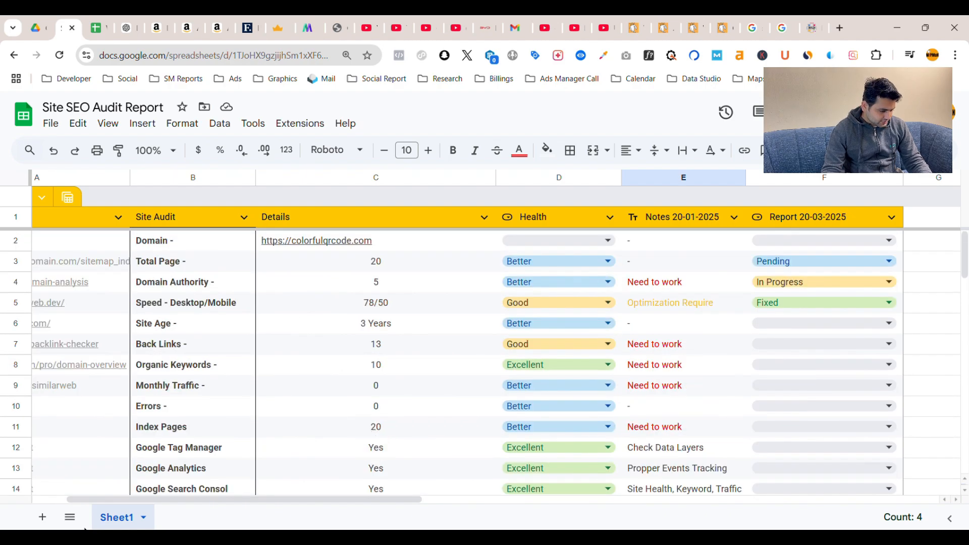
# Step: Duplicate Sheet1 and clear the Details and Health entries of the site-wide checks, Domain through Pinterest Pixel, in the copy
pyautogui.click(144, 518)
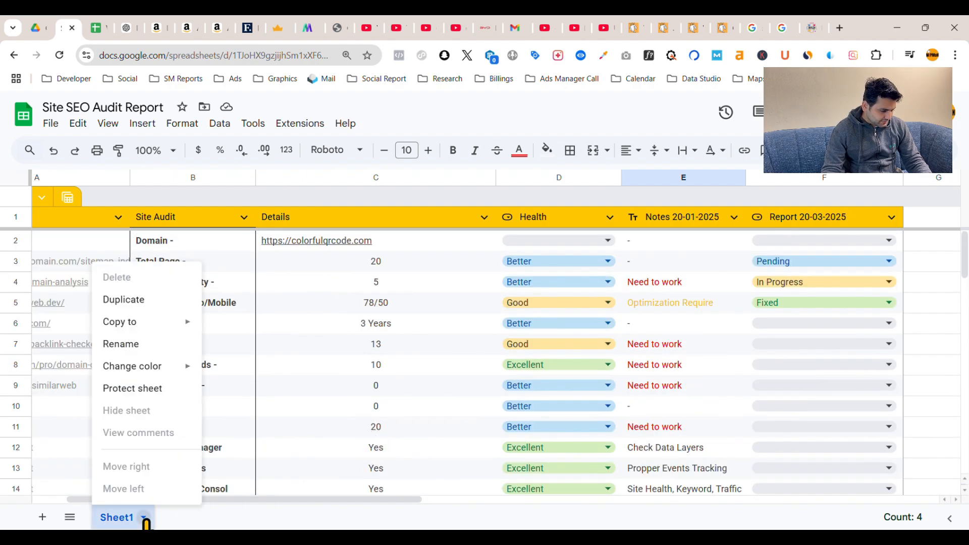
pyautogui.click(157, 302)
pyautogui.moveTo(437, 240); pyautogui.dragTo(528, 425)
pyautogui.scroll(-3, 504, 393)
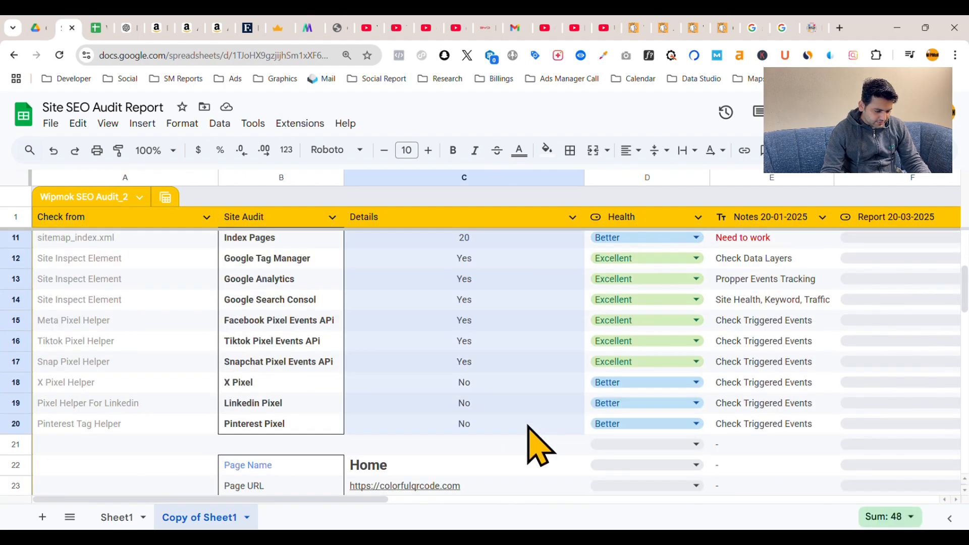
pyautogui.press('Delete')
pyautogui.scroll(3, 536, 341)
pyautogui.click(457, 240)
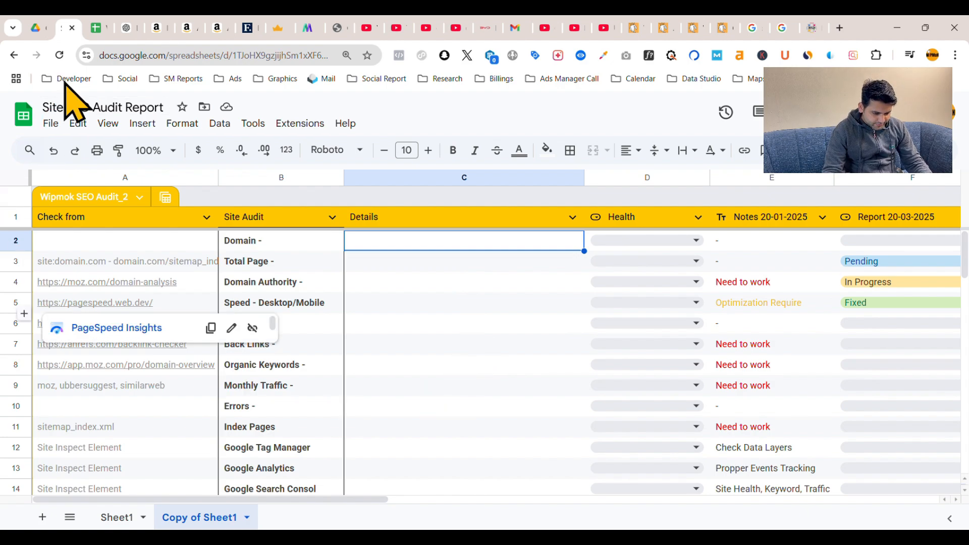
pyautogui.click(99, 28)
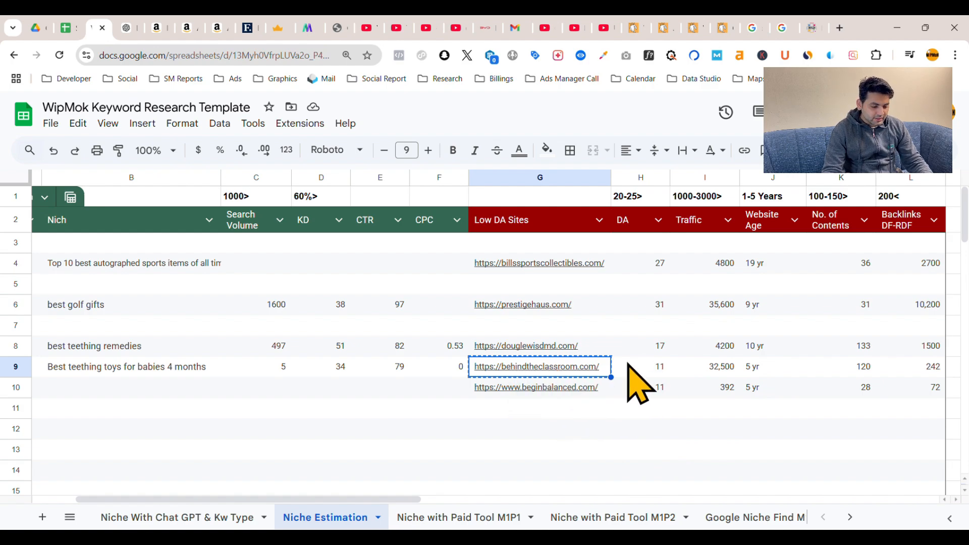
pyautogui.moveTo(560, 371)
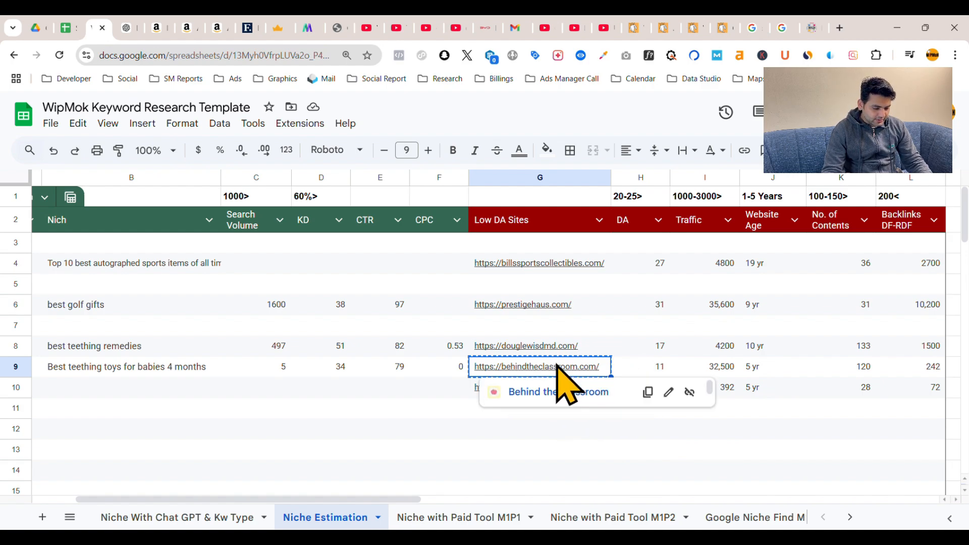
pyautogui.click(648, 392)
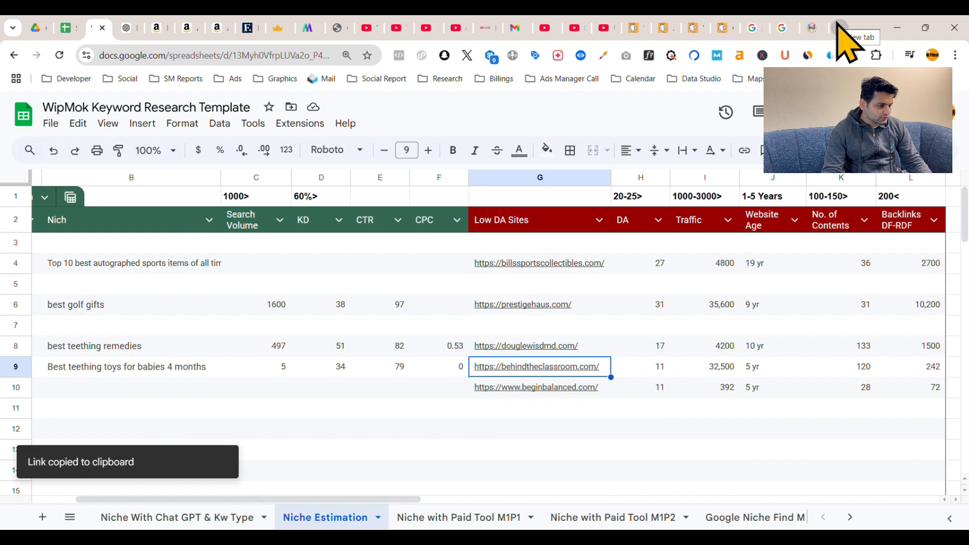
pyautogui.click(66, 29)
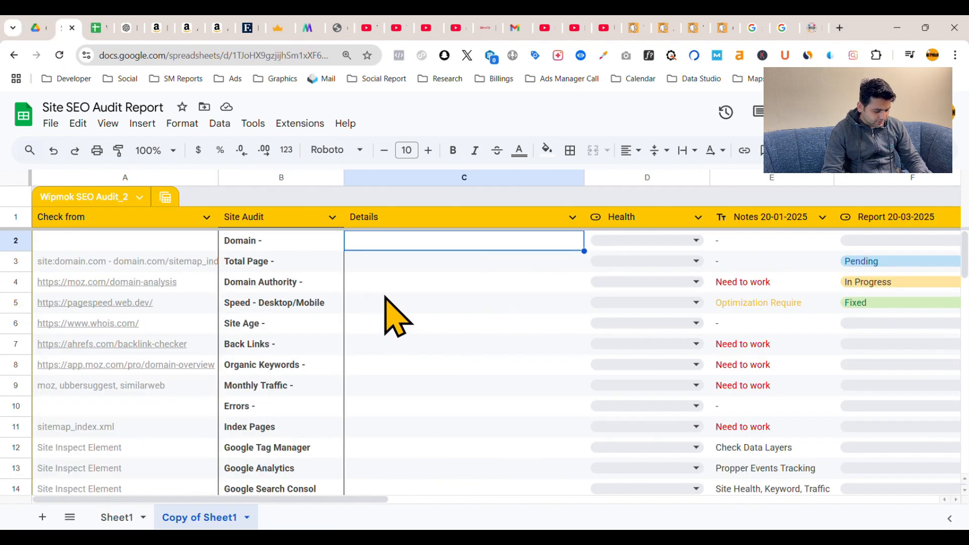
pyautogui.hotkey('ctrl', 'v')
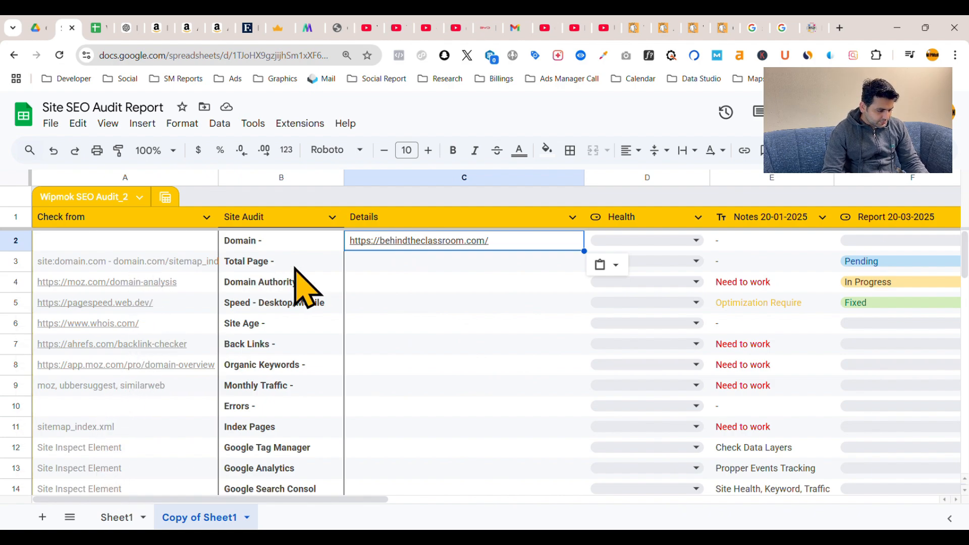
pyautogui.click(408, 264)
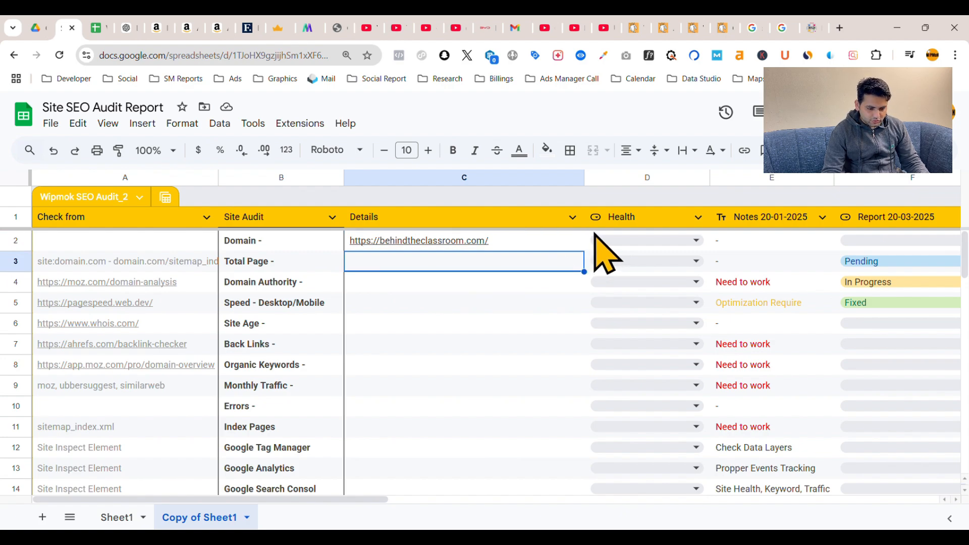
pyautogui.click(840, 28)
pyautogui.hotkey('ctrl', 'v')
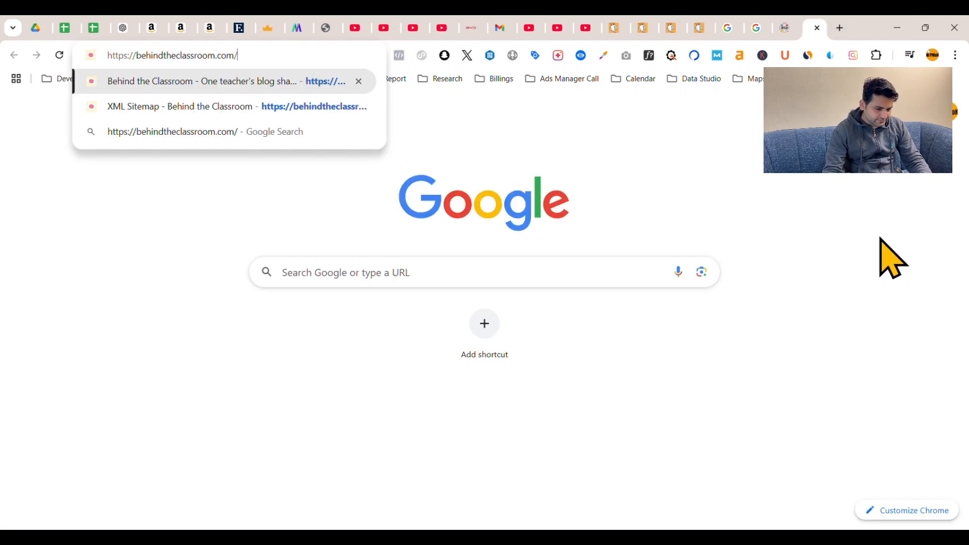
pyautogui.press('Return')
pyautogui.click(230, 56)
pyautogui.click(230, 56)
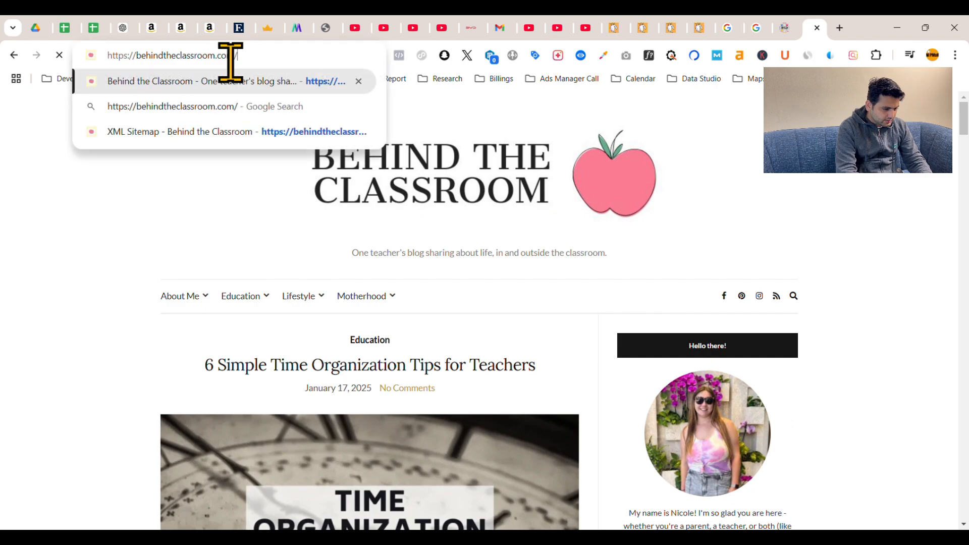
pyautogui.write('site')
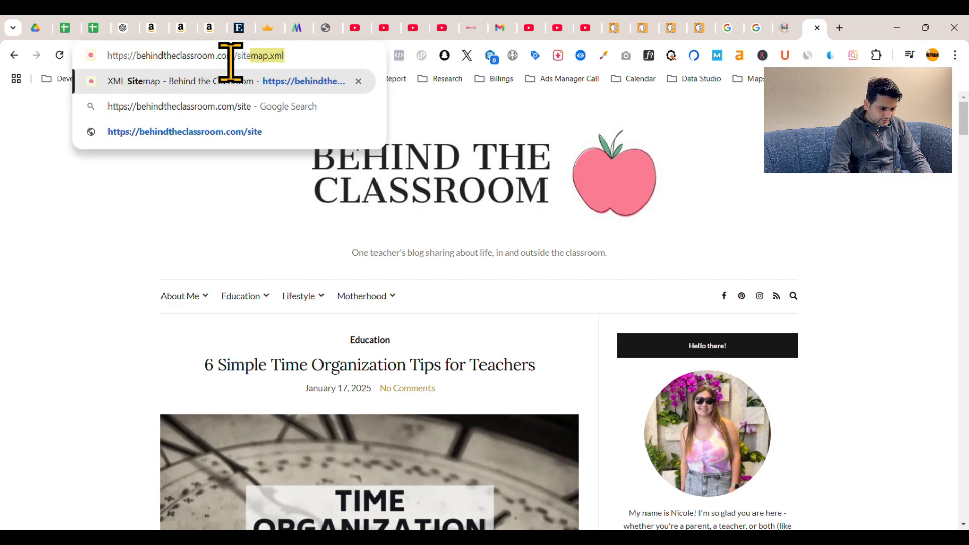
pyautogui.press('Return')
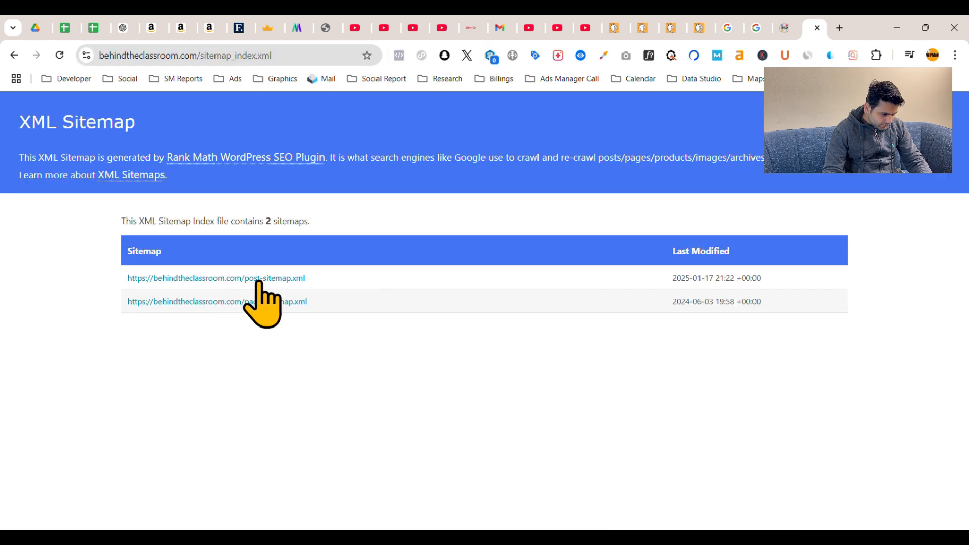
# Step: Check the URL counts in the post and page sitemaps and enter 128 as the Total Page detail in the audit copy
pyautogui.click(272, 278)
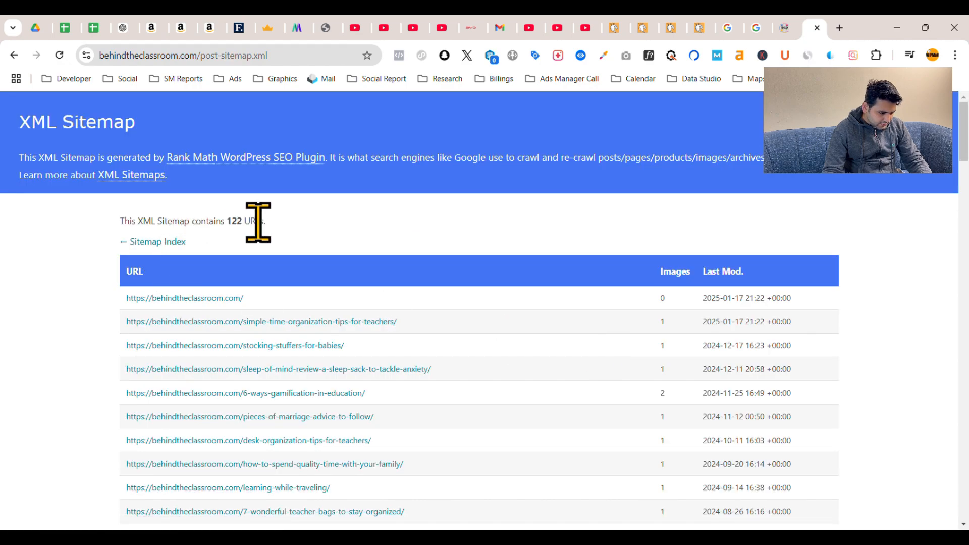
pyautogui.click(130, 242)
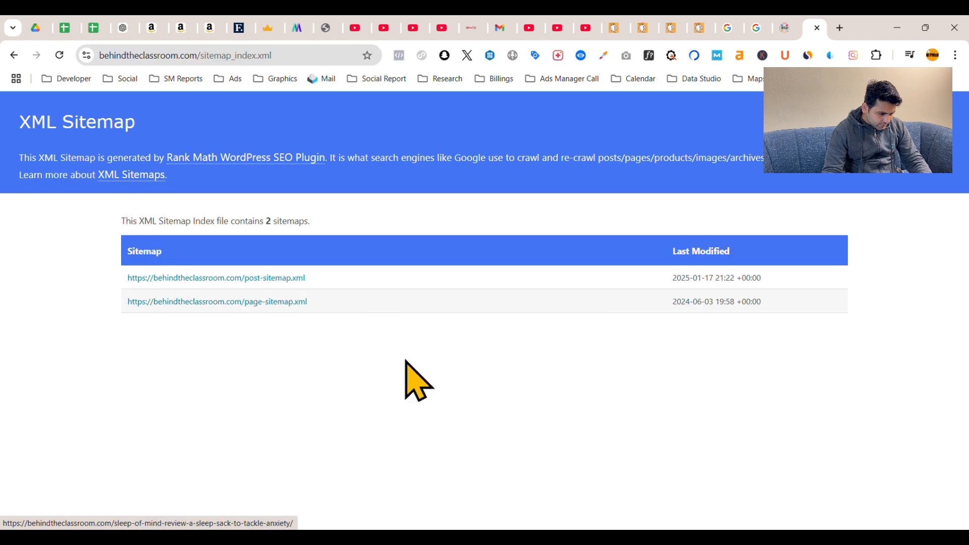
pyautogui.click(262, 303)
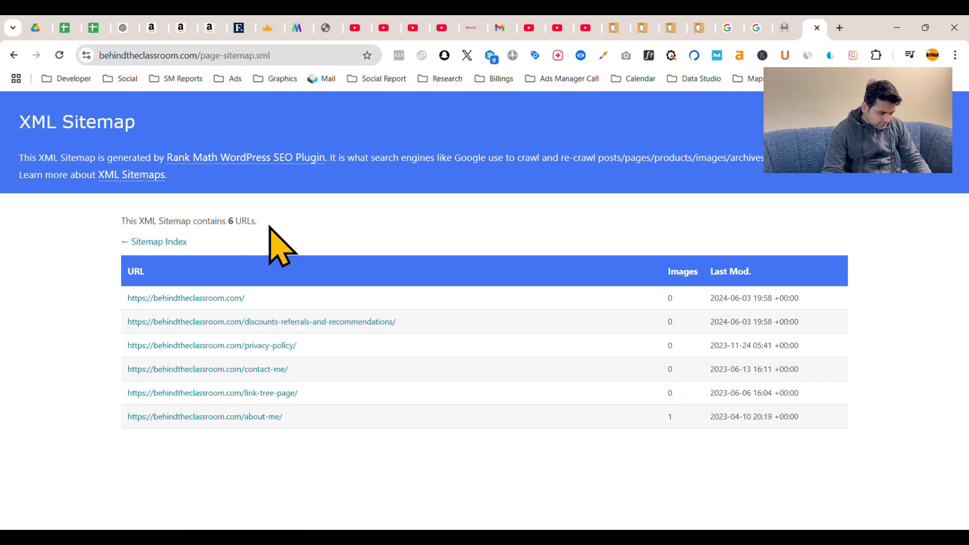
pyautogui.hotkey('ctrl', '2')
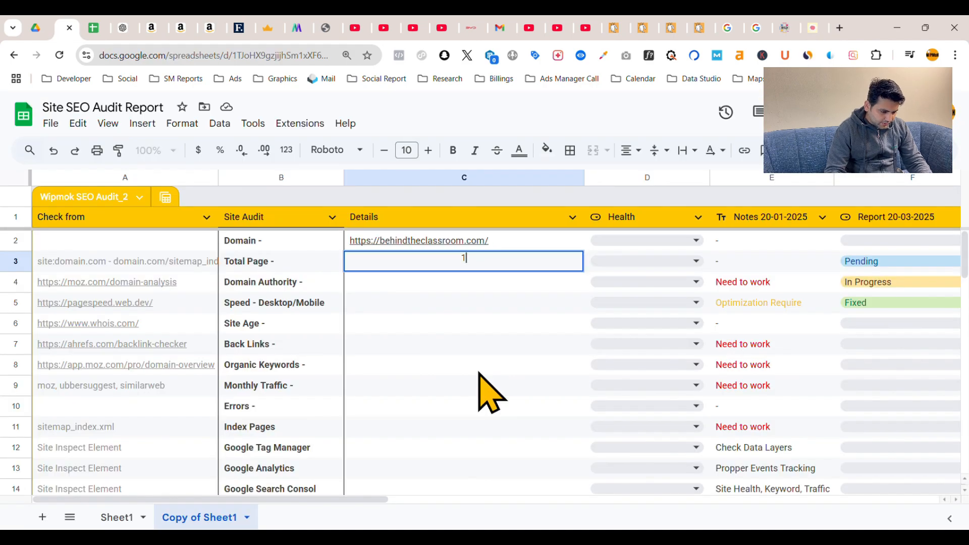
pyautogui.write('128')
pyautogui.press('Return')
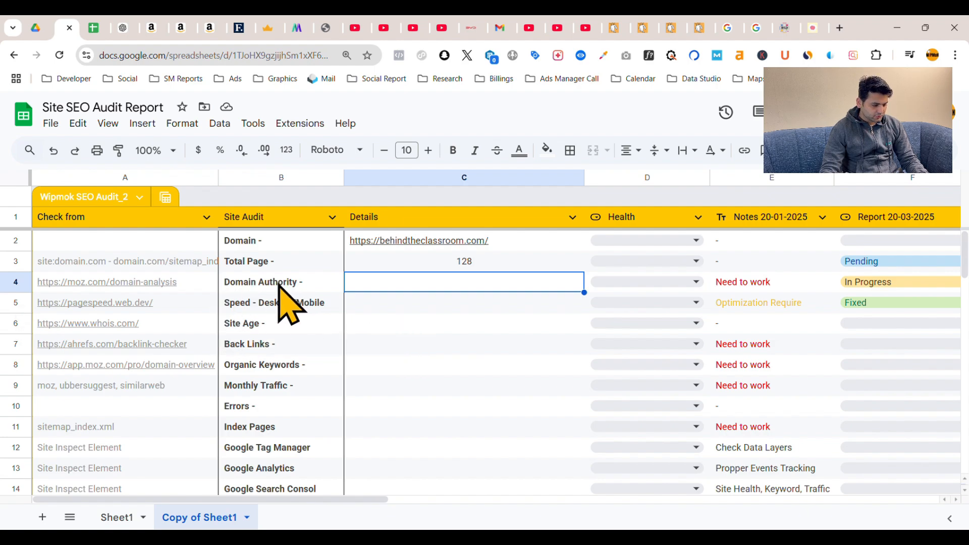
pyautogui.moveTo(160, 285)
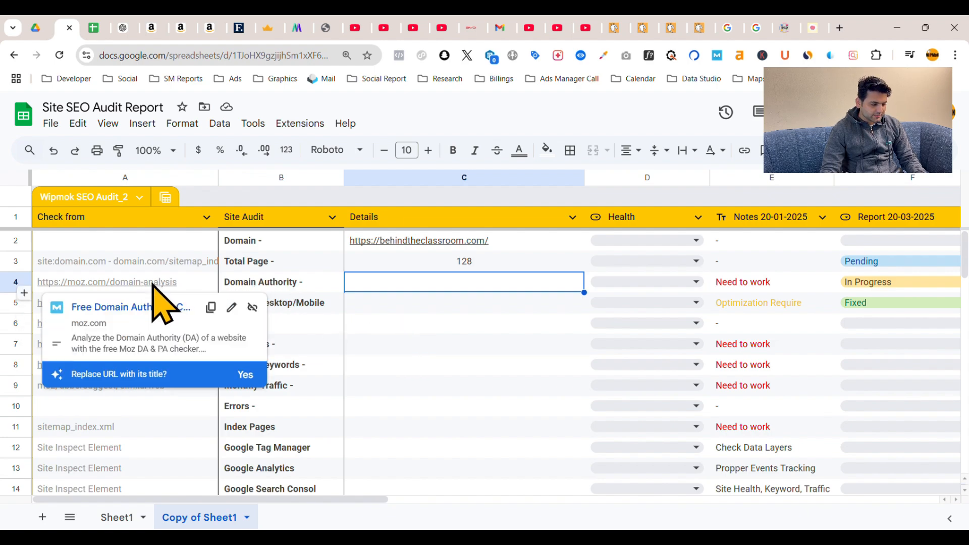
pyautogui.click(120, 307)
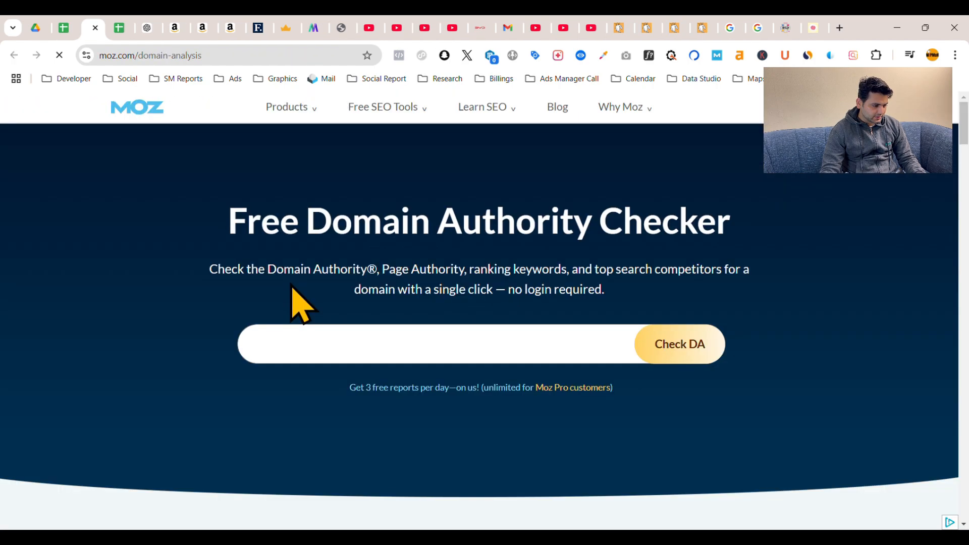
pyautogui.click(344, 347)
pyautogui.hotkey('ctrl', 'v')
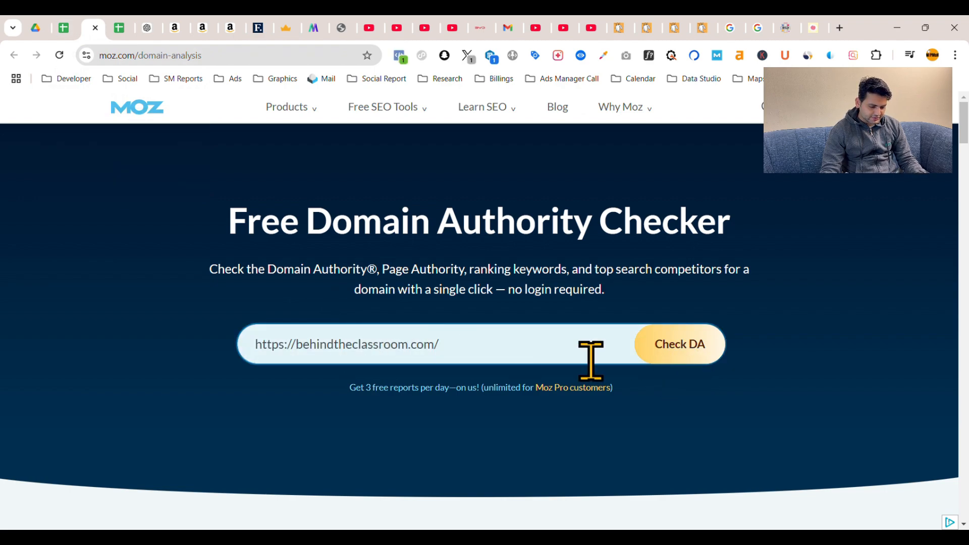
pyautogui.click(676, 348)
pyautogui.scroll(-5, 429, 344)
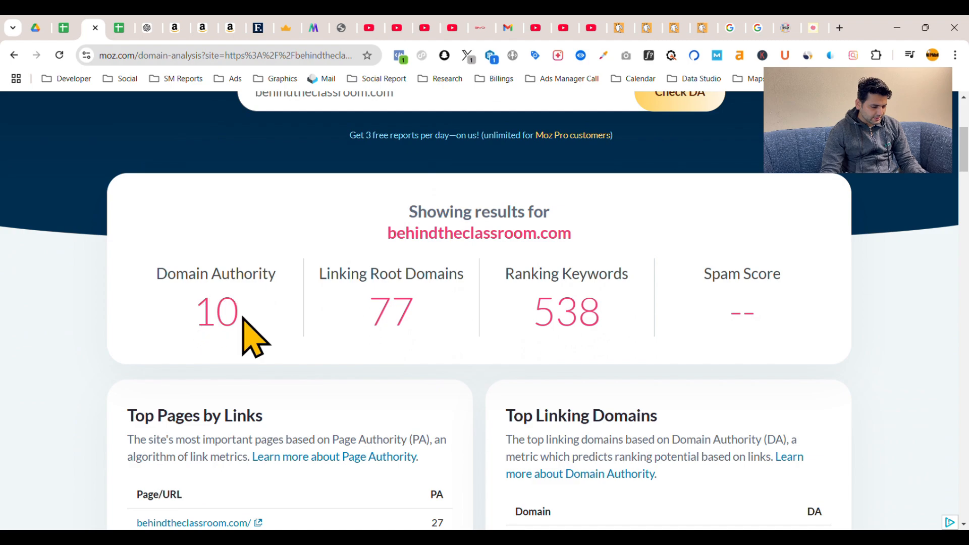
# Step: Return to the Site SEO Audit Report and enter 10 as the Domain Authority detail
pyautogui.hotkey('ctrl', 'shift', 'Tab')
pyautogui.click(411, 282)
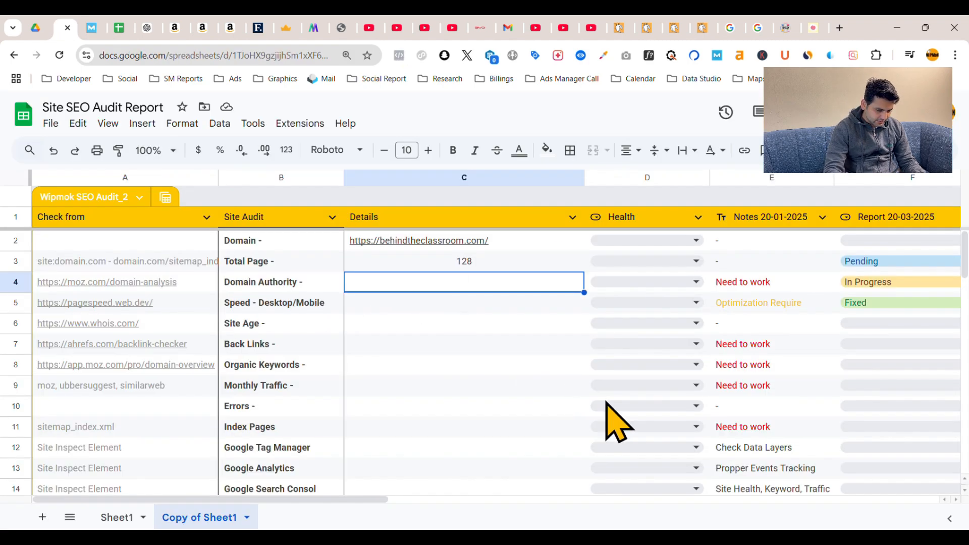
pyautogui.write('10')
pyautogui.press('Return')
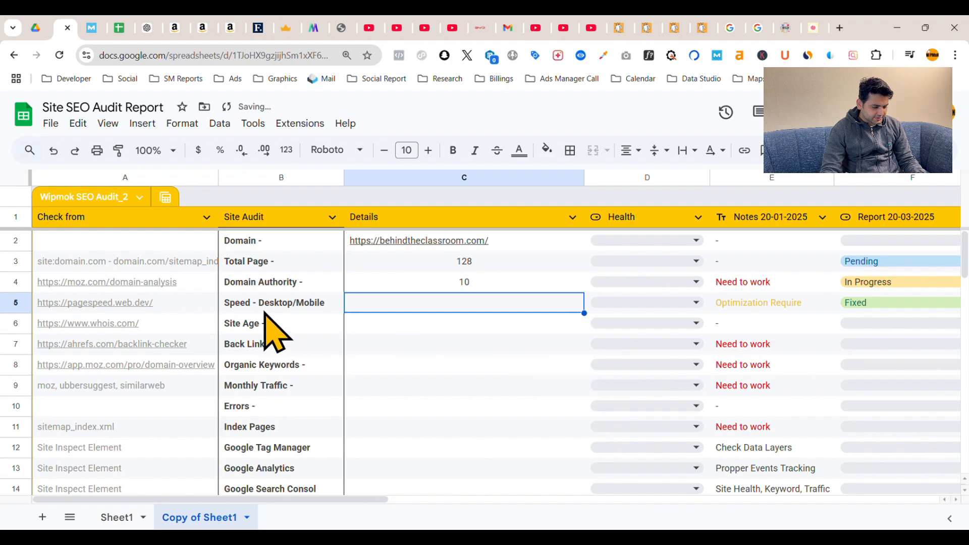
# Step: Search Google for "google page speed test" in a new browser tab and open PageSpeed Insights from the results
pyautogui.hotkey('ctrl', 't')
pyautogui.write('speedtest')
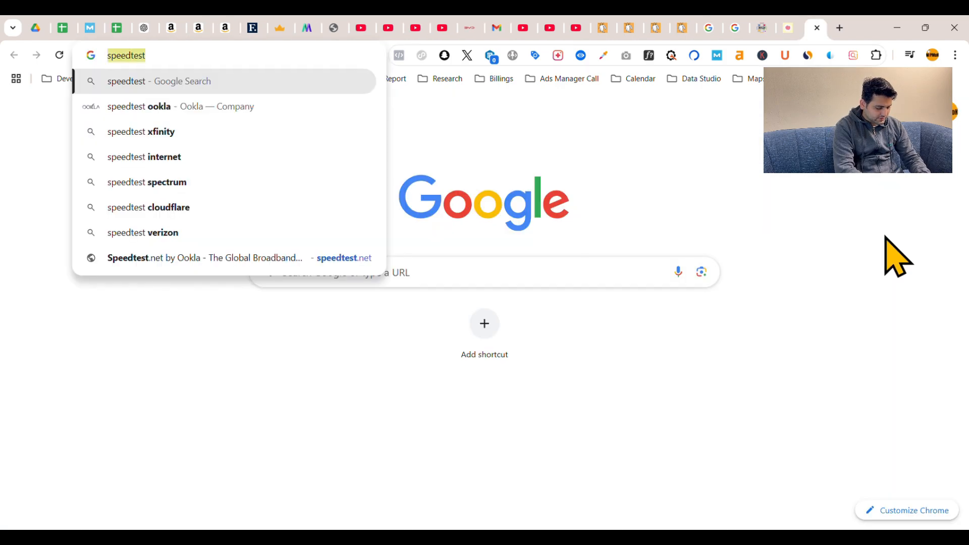
pyautogui.write('google ')
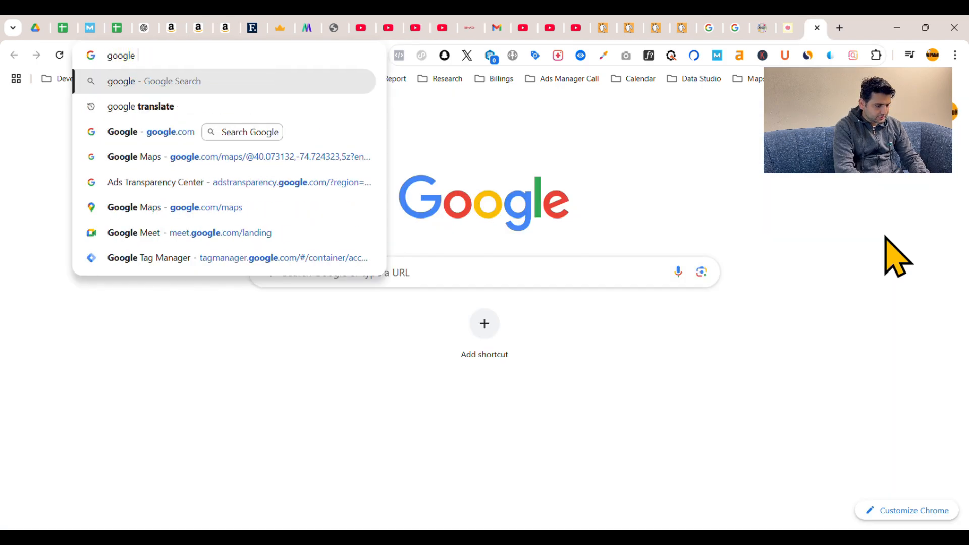
pyautogui.write('page speed tes')
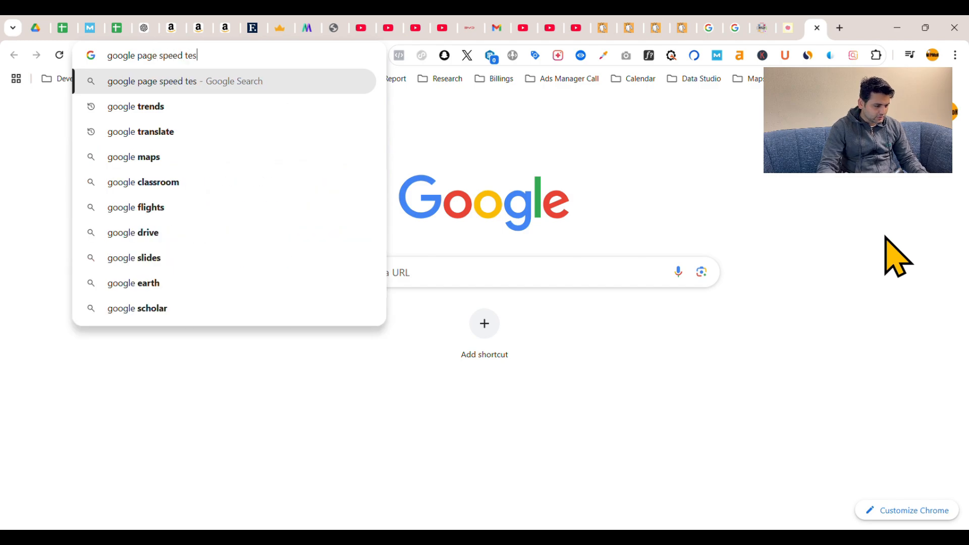
pyautogui.write('t')
pyautogui.press('Return')
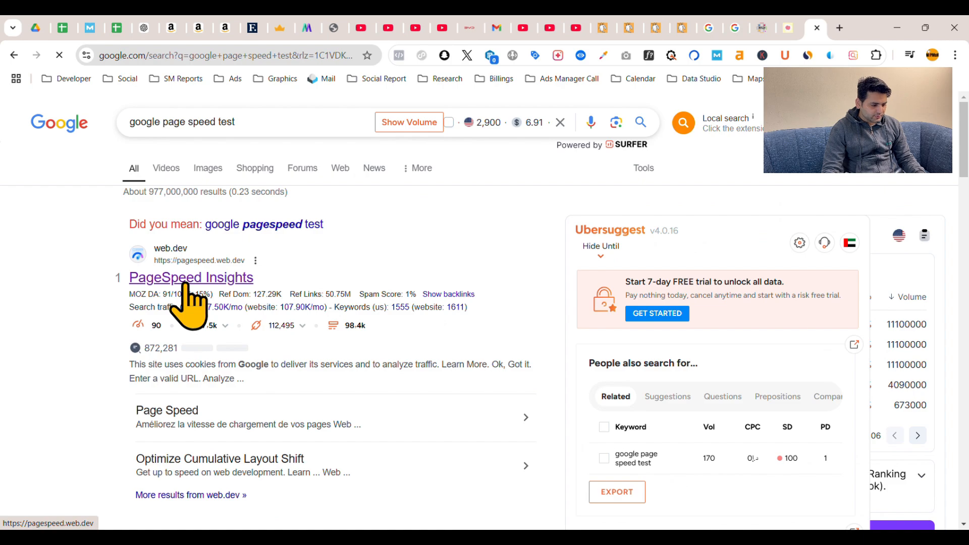
pyautogui.click(271, 157)
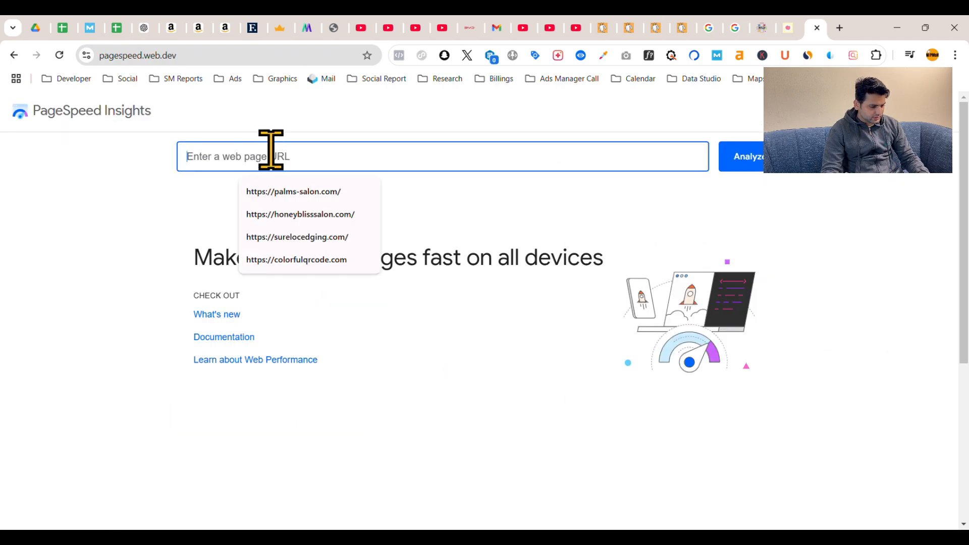
pyautogui.write('https://behindtheclassroom.com/')
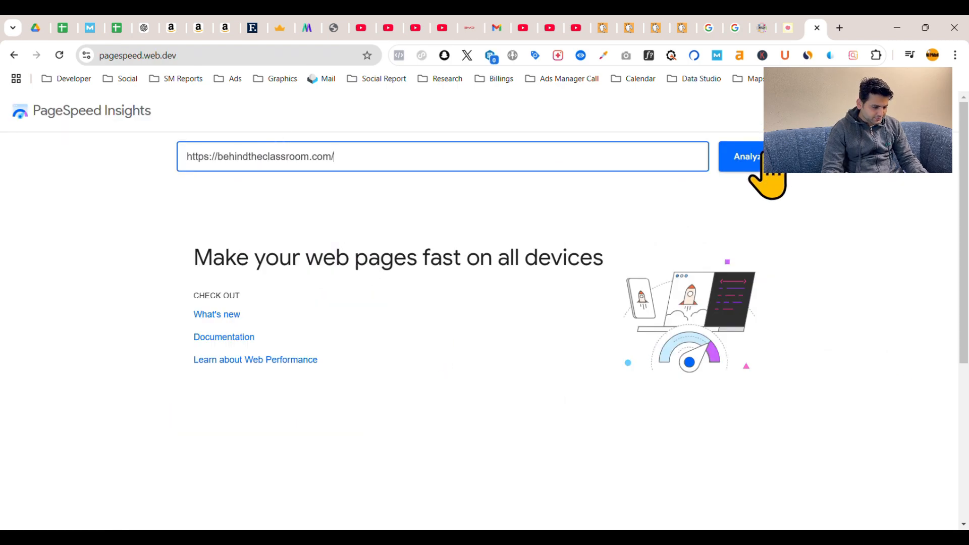
pyautogui.click(744, 157)
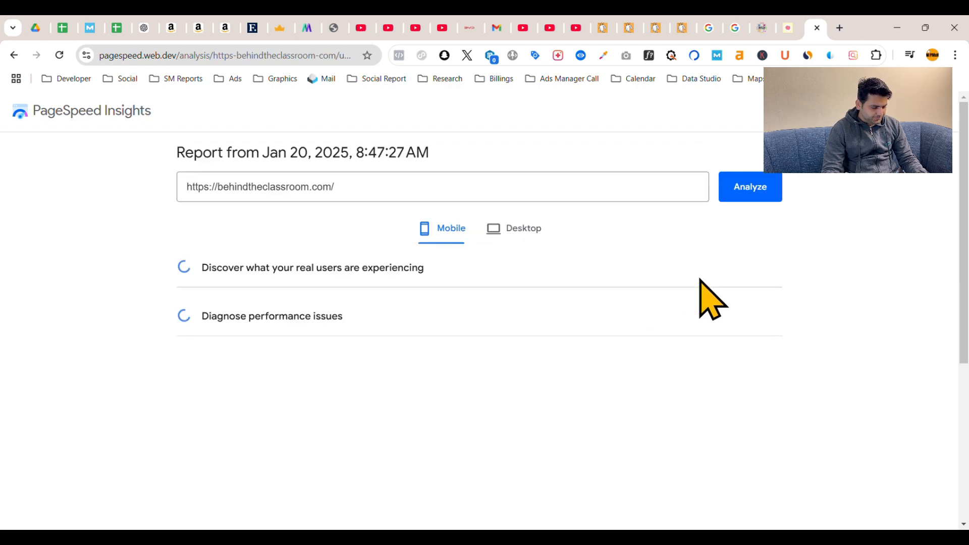
pyautogui.scroll(-10, 698, 296)
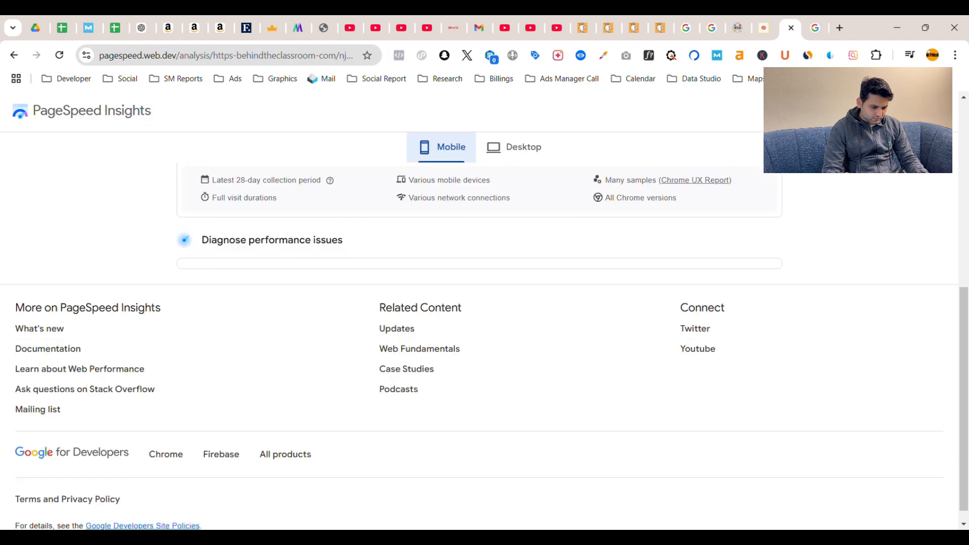
pyautogui.scroll(7, 747, 302)
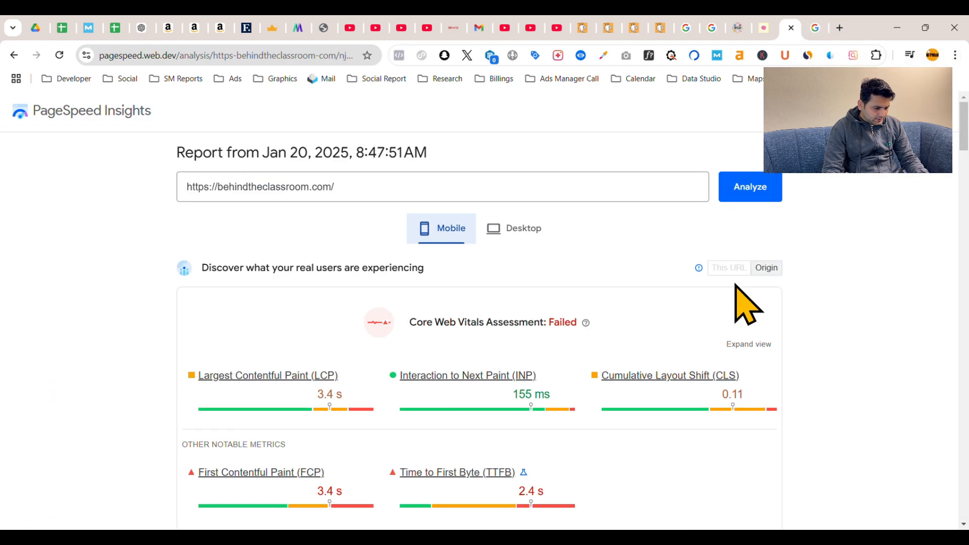
pyautogui.scroll(-2, 749, 303)
pyautogui.scroll(-7, 748, 304)
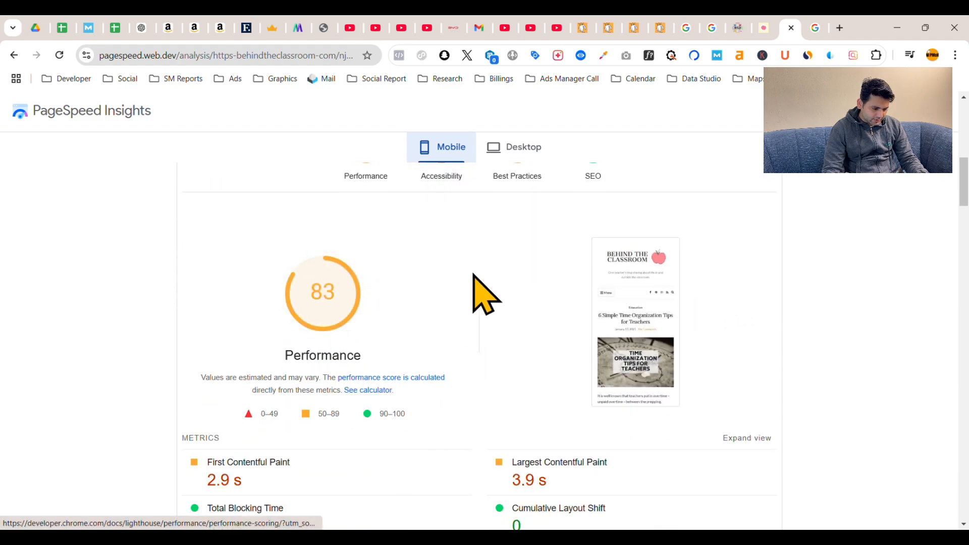
# Step: Examine the desktop report's category scores, performance metrics and diagnostics for behindtheclassroom.com
pyautogui.click(522, 147)
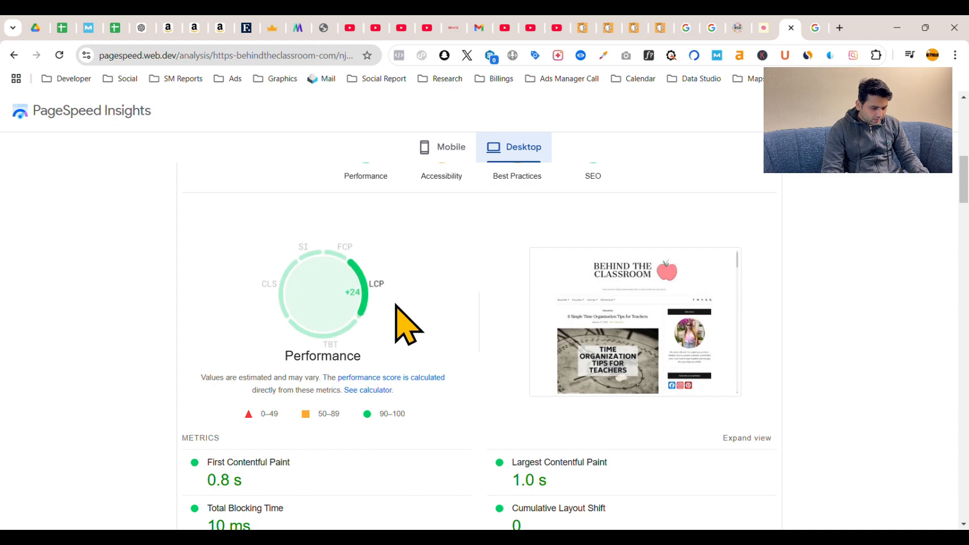
pyautogui.scroll(8, 404, 333)
pyautogui.scroll(-6, 408, 305)
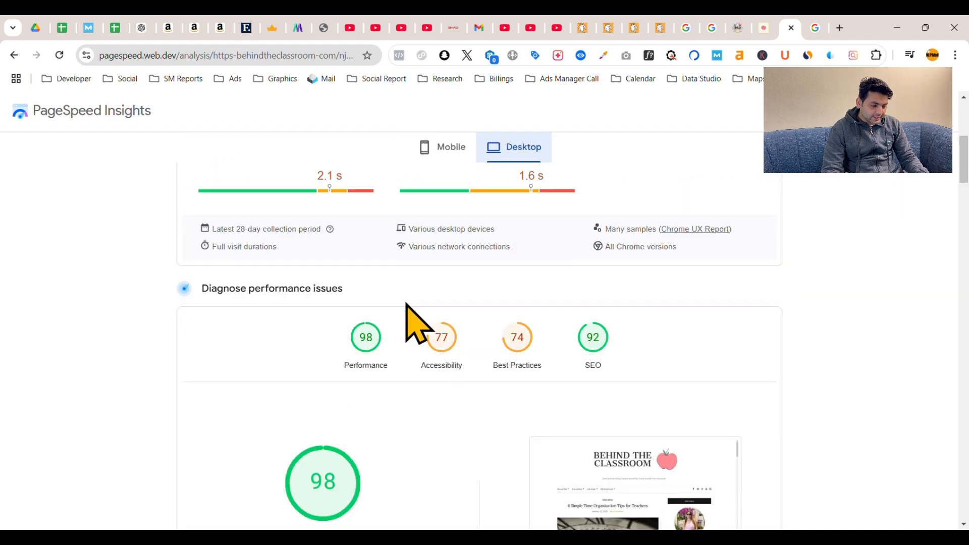
pyautogui.scroll(-10, 407, 304)
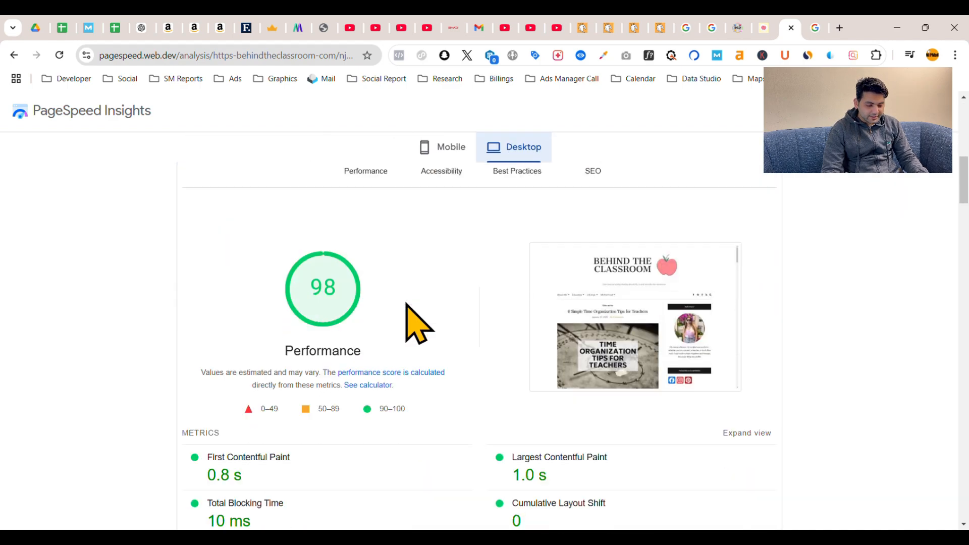
pyautogui.scroll(-3, 458, 411)
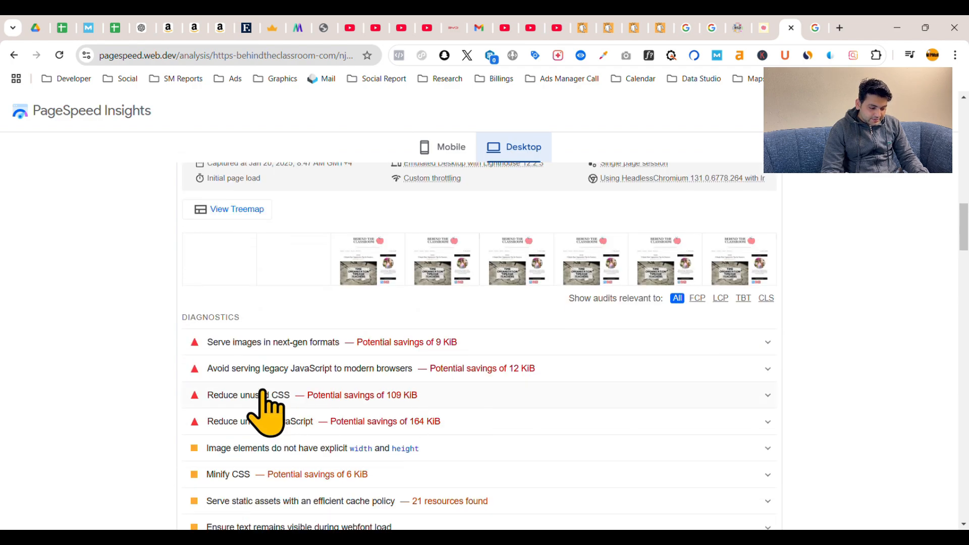
pyautogui.scroll(-5, 290, 381)
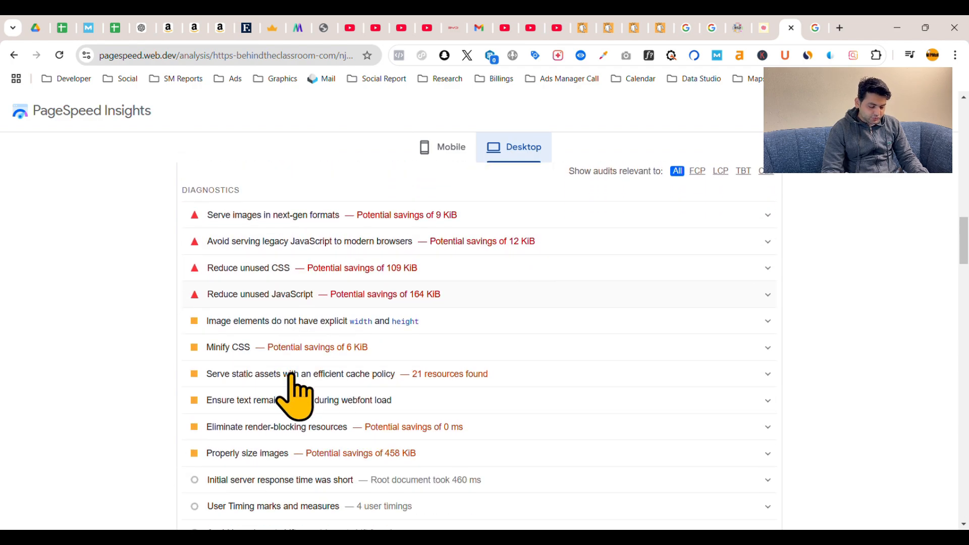
pyautogui.scroll(-5, 471, 357)
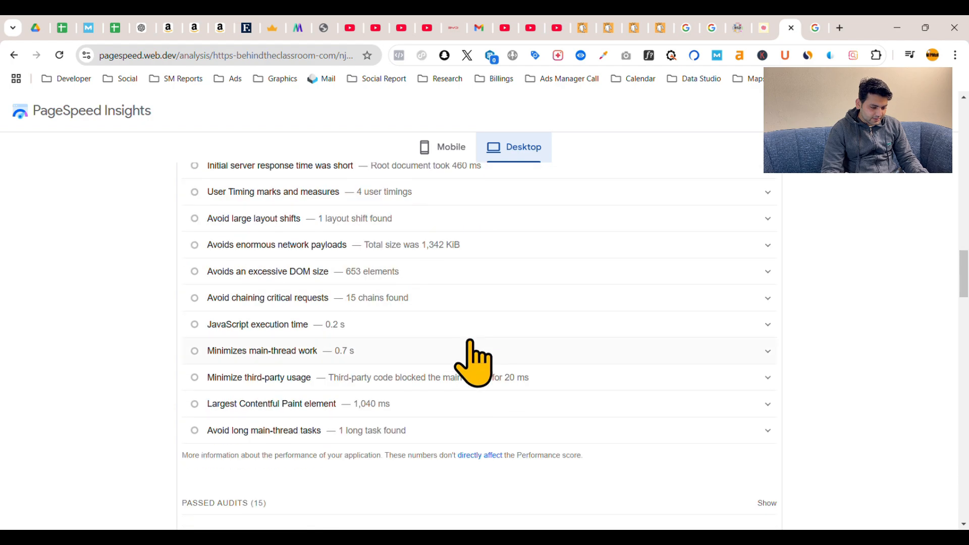
pyautogui.scroll(20, 493, 346)
# Step: Recheck the mobile report's scores and metrics, and compare its Performance score with the desktop one
pyautogui.click(438, 147)
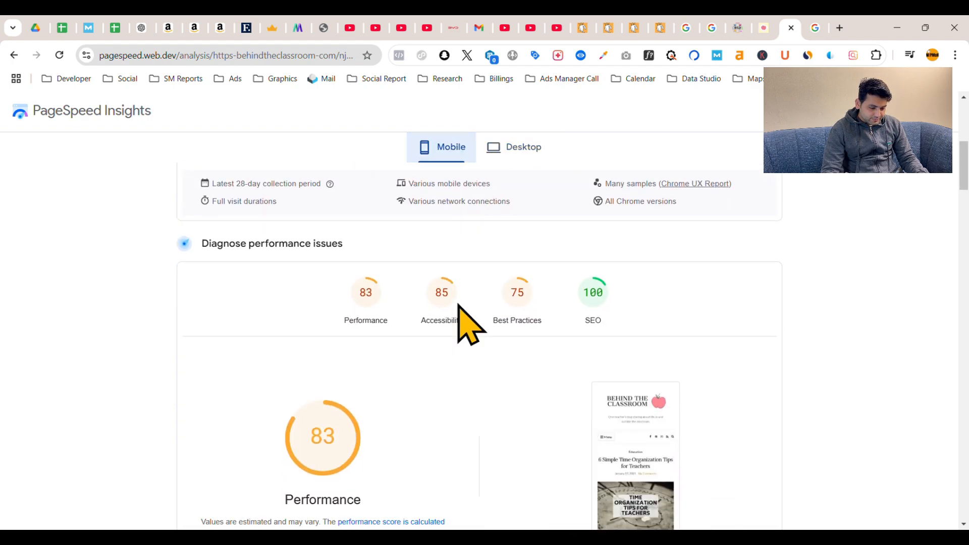
pyautogui.scroll(-2, 606, 262)
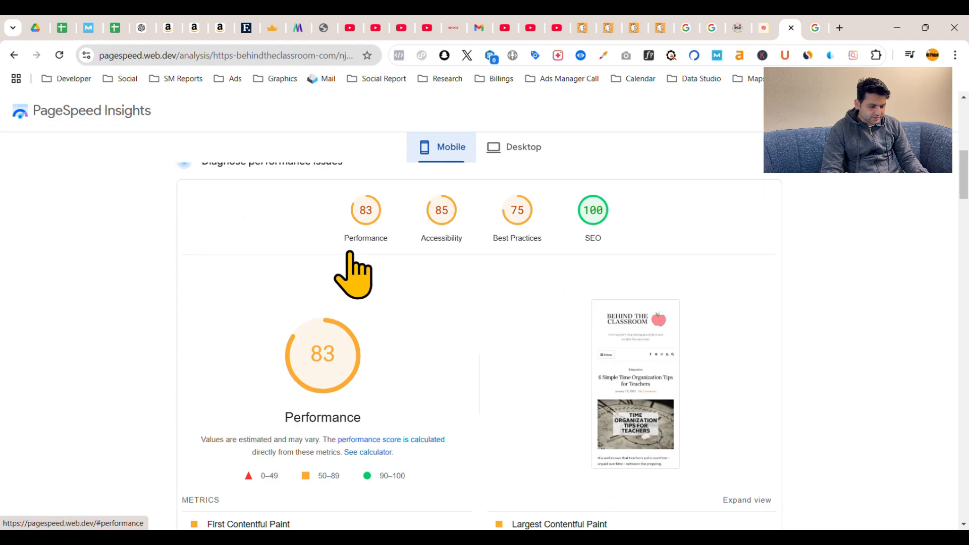
pyautogui.scroll(-10, 353, 263)
pyautogui.scroll(15, 383, 282)
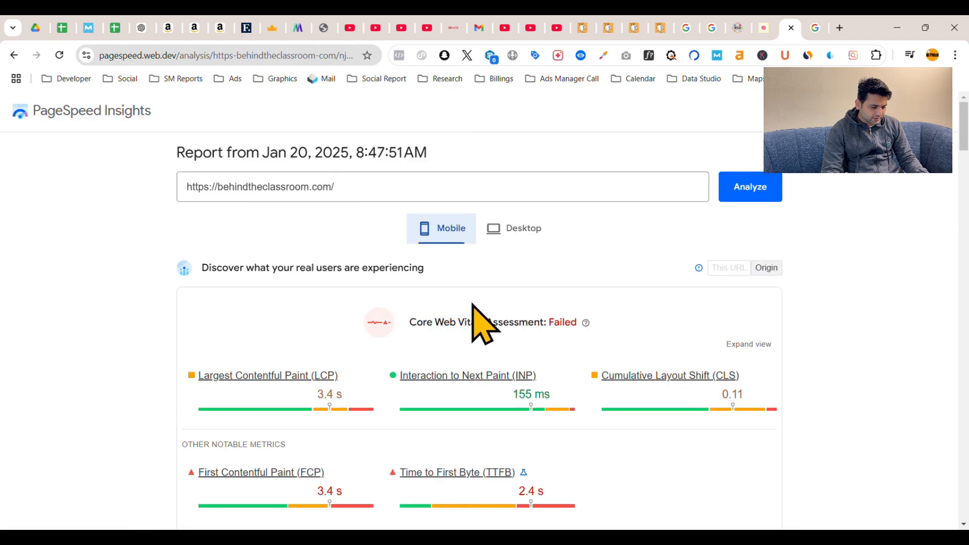
pyautogui.scroll(-5, 509, 308)
pyautogui.scroll(-2, 473, 304)
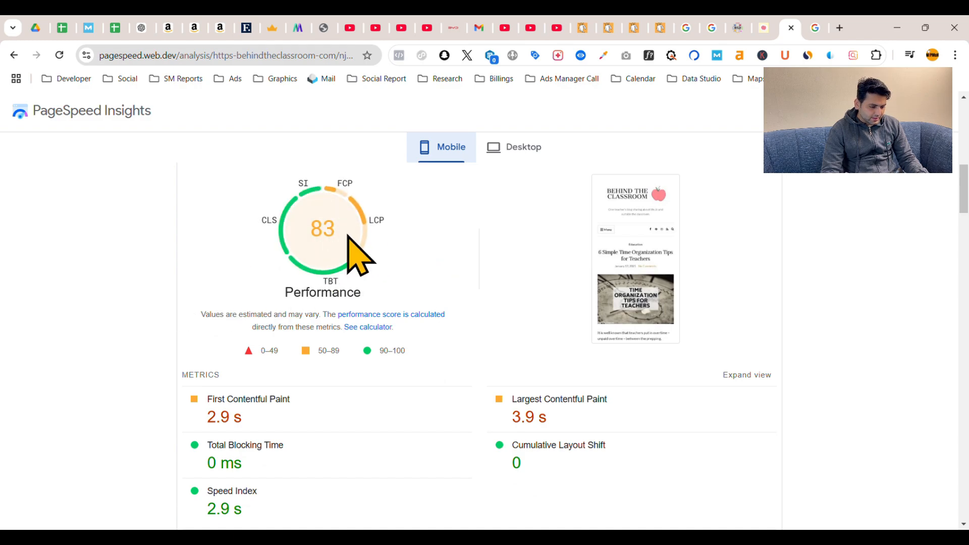
pyautogui.click(526, 145)
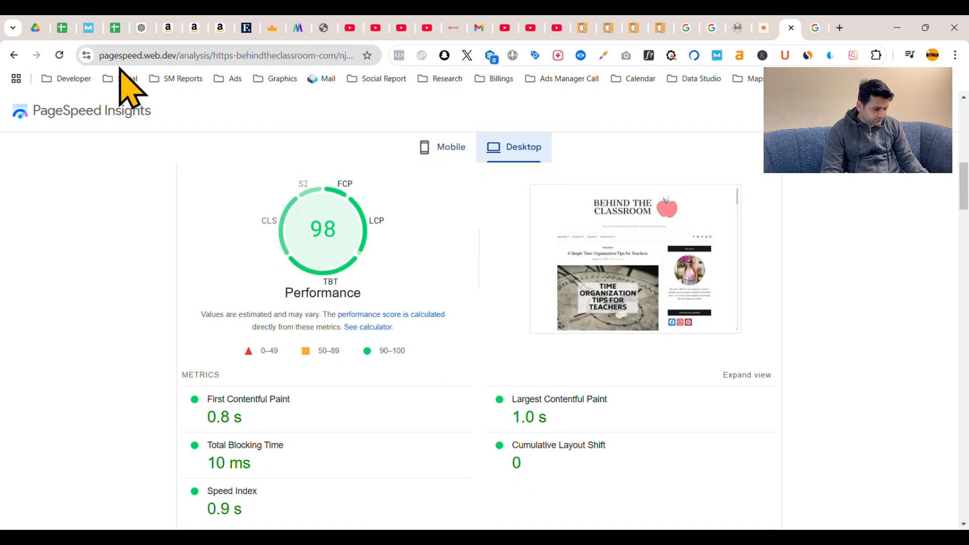
# Step: Return to the Site SEO Audit Report and enter 98/83 as the Speed - Desktop/Mobile detail
pyautogui.click(65, 28)
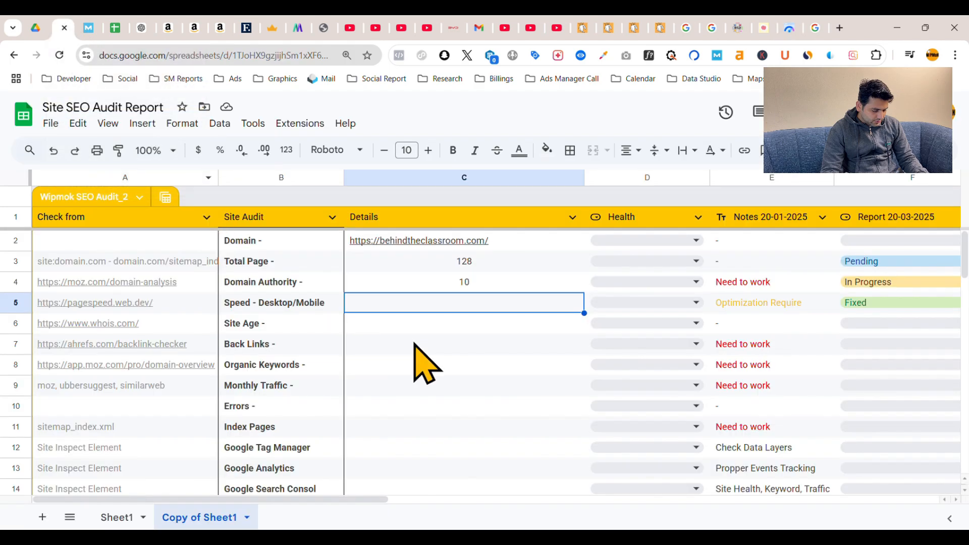
pyautogui.doubleClick(414, 302)
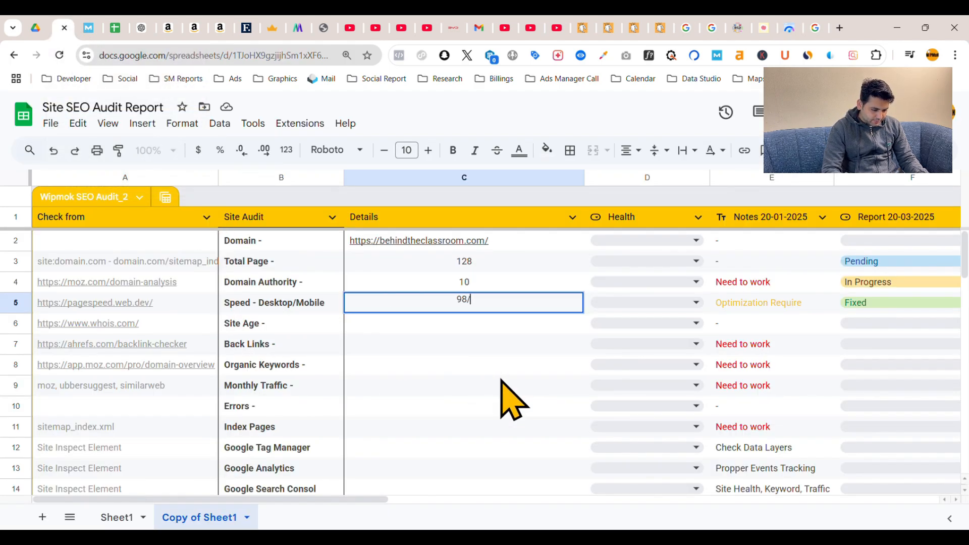
pyautogui.press('Return')
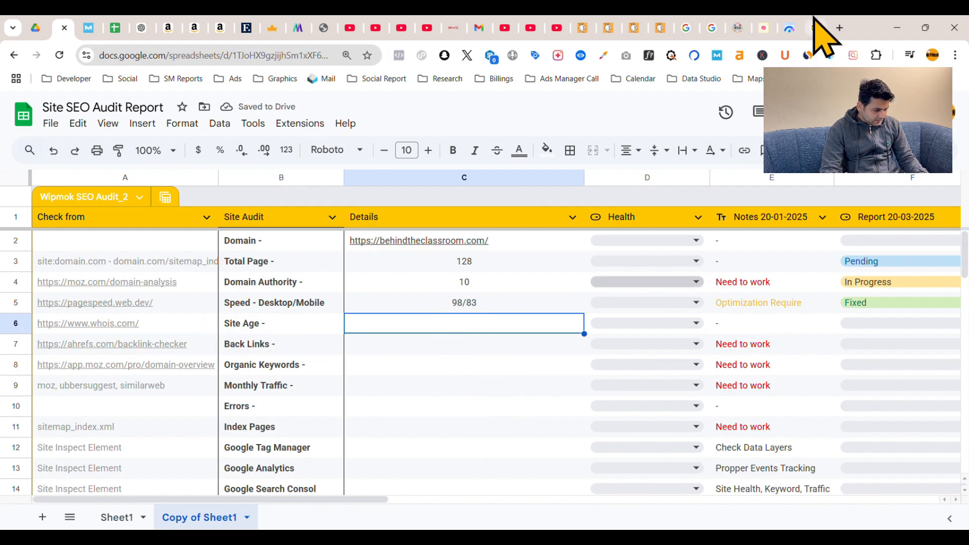
# Step: Look up behindtheclassroom.com's registration on Whois.com via the Site Age row's link and enter 5 year as the Site Age detail in the audit
pyautogui.moveTo(121, 325)
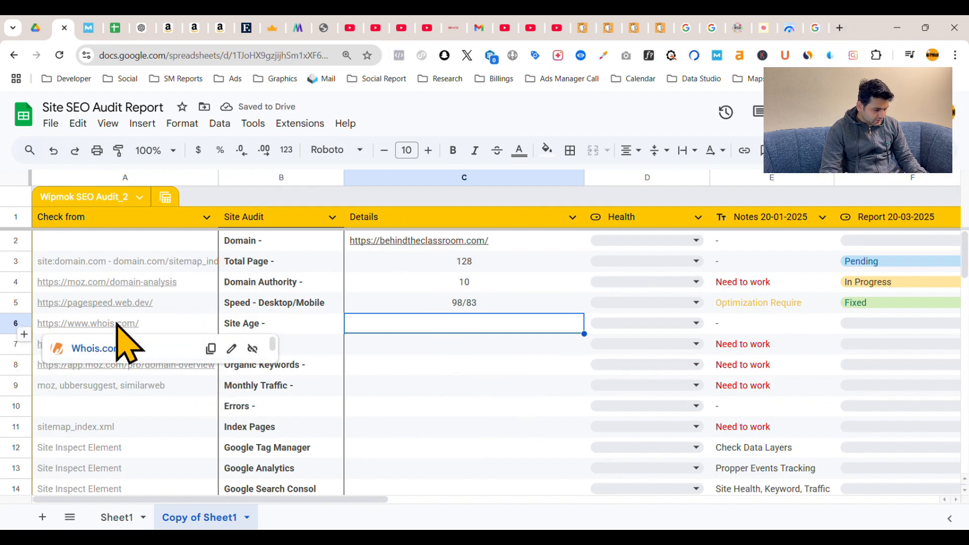
pyautogui.click(102, 354)
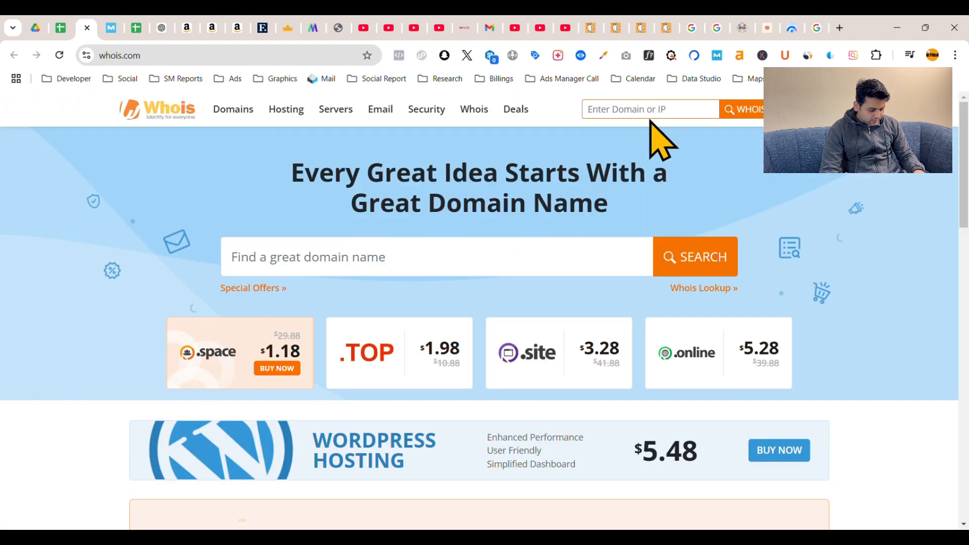
pyautogui.click(652, 110)
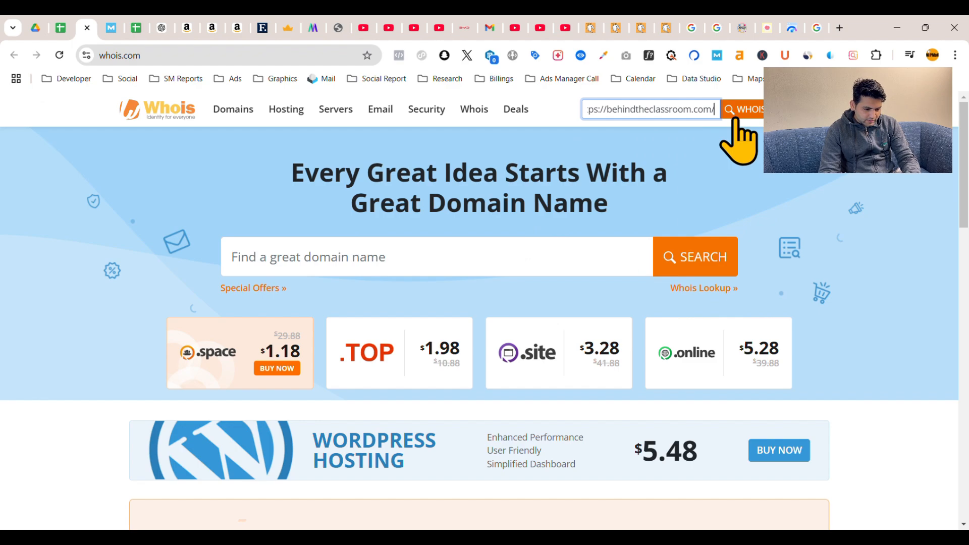
pyautogui.click(648, 111)
pyautogui.moveTo(612, 108); pyautogui.dragTo(573, 65)
pyautogui.press('BackSpace')
pyautogui.press('BackSpace')
pyautogui.press('BackSpace')
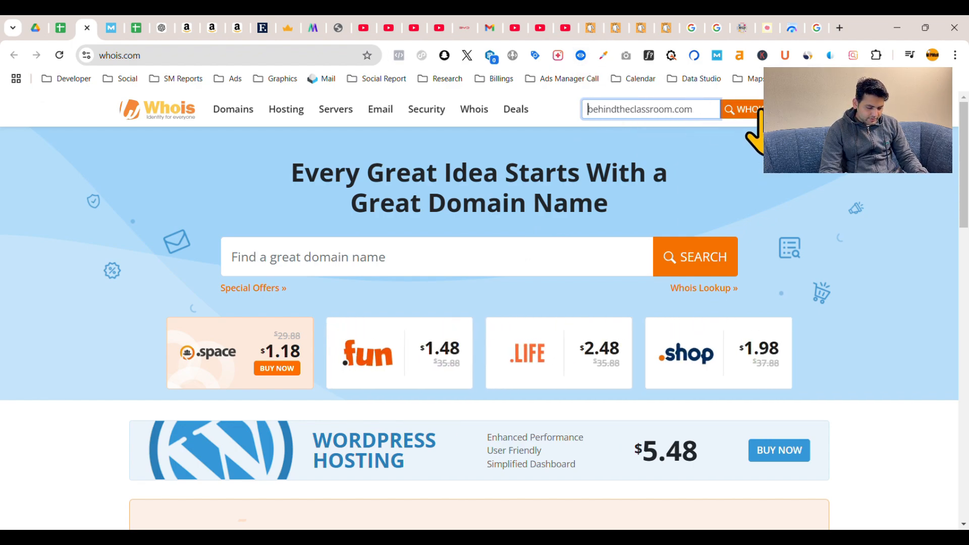
pyautogui.click(756, 113)
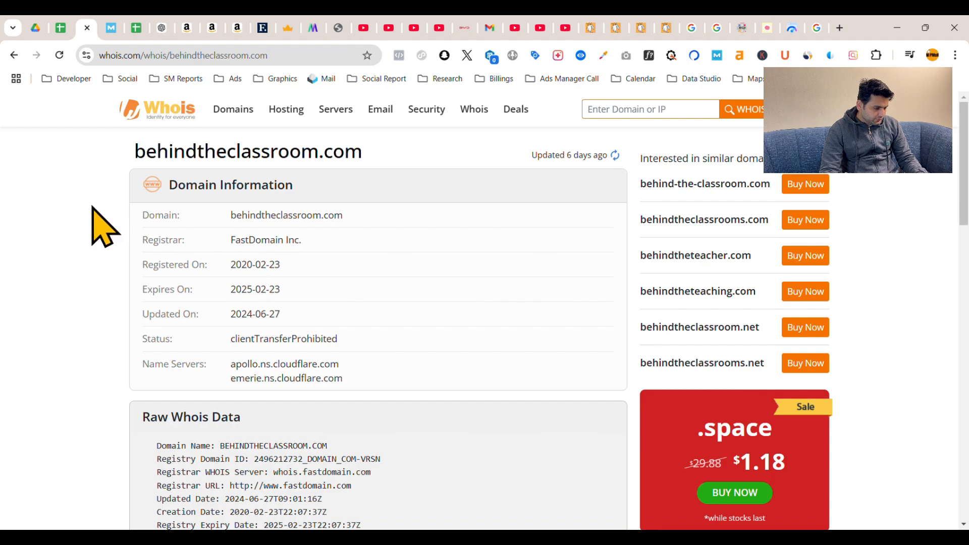
pyautogui.click(64, 22)
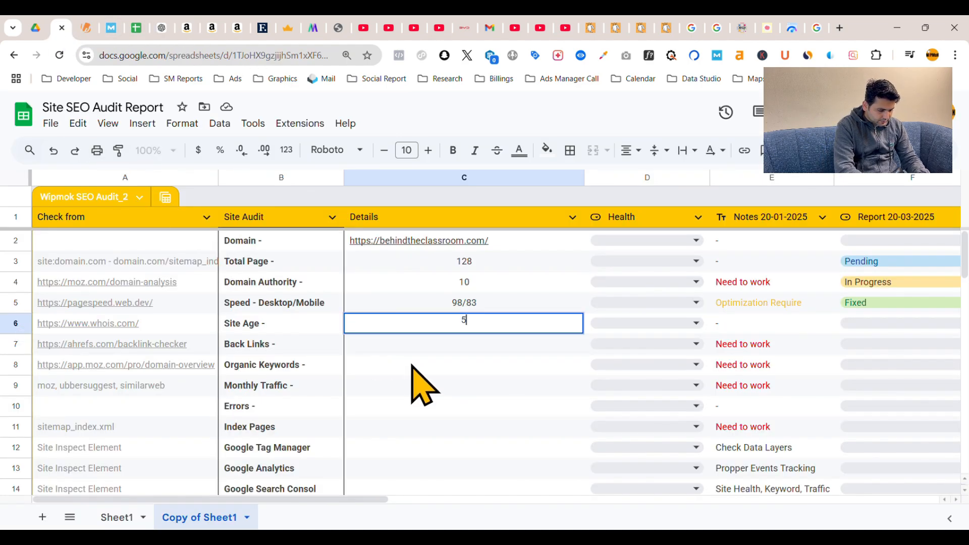
pyautogui.press('Return')
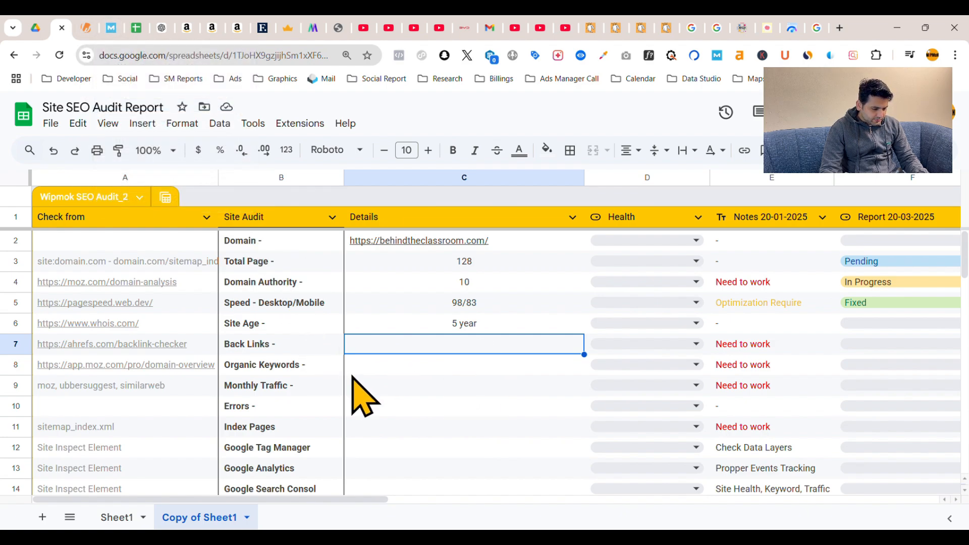
# Step: Open behindtheclassroom.com from the Domain row, check its Ubersuggest domain overview, and enter 245 as the Back Links detail
pyautogui.moveTo(419, 241)
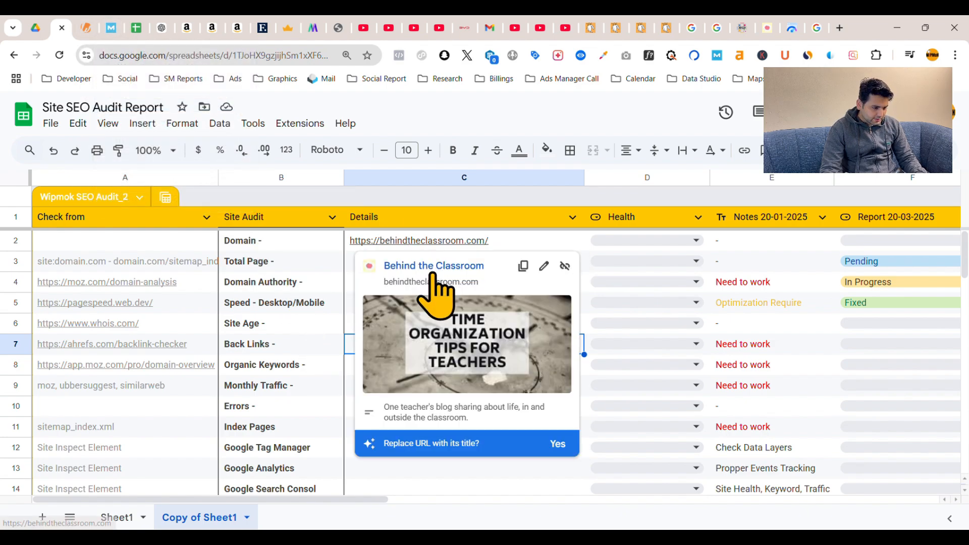
pyautogui.click(432, 273)
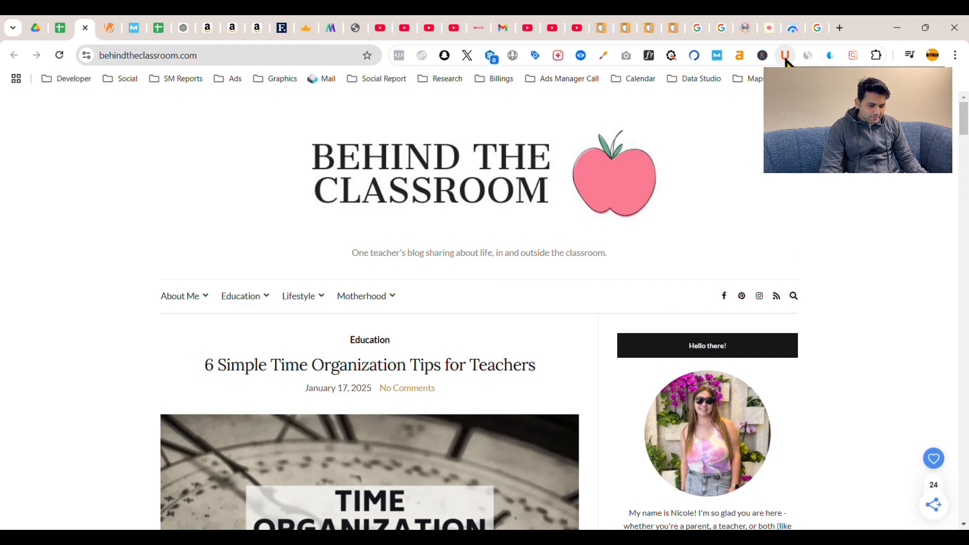
pyautogui.click(785, 55)
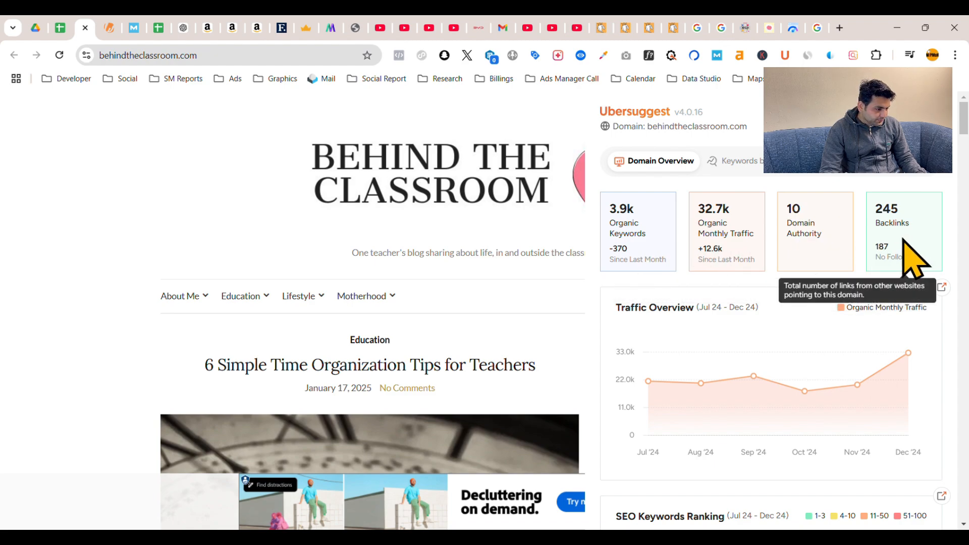
pyautogui.click(68, 29)
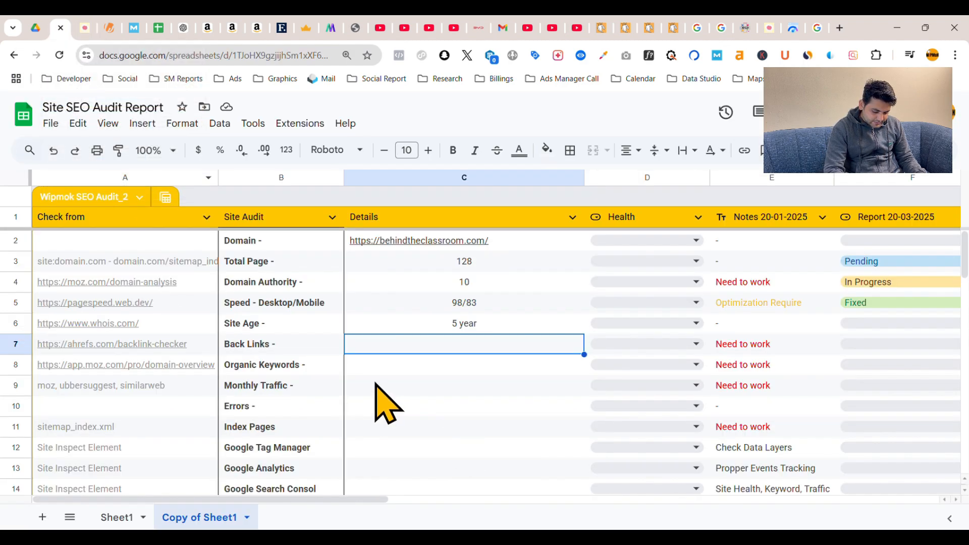
pyautogui.write('245')
# Step: Check the organic keywords in the Ubersuggest overview and enter 3900 as the Organic Keywords detail in the audit
pyautogui.hotkey('ctrl', 'Tab')
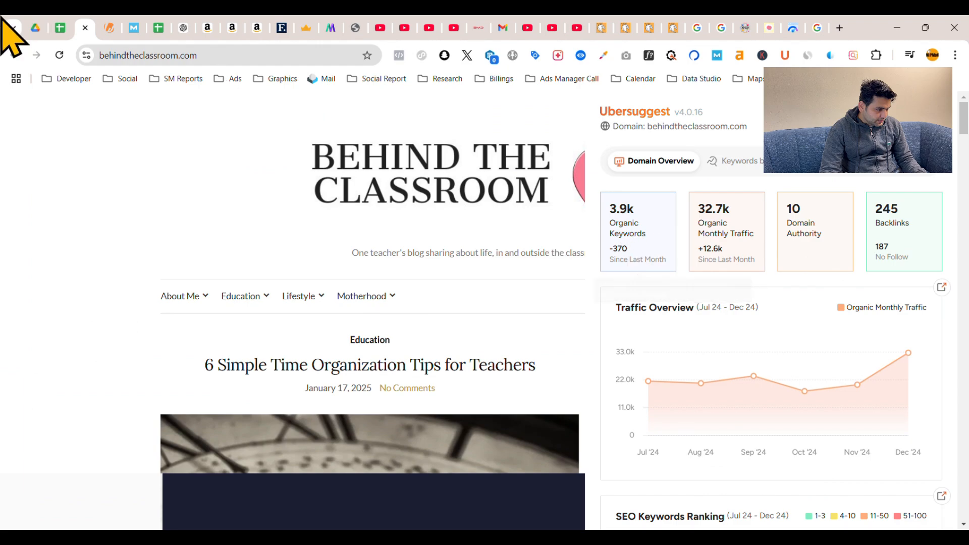
pyautogui.click(61, 24)
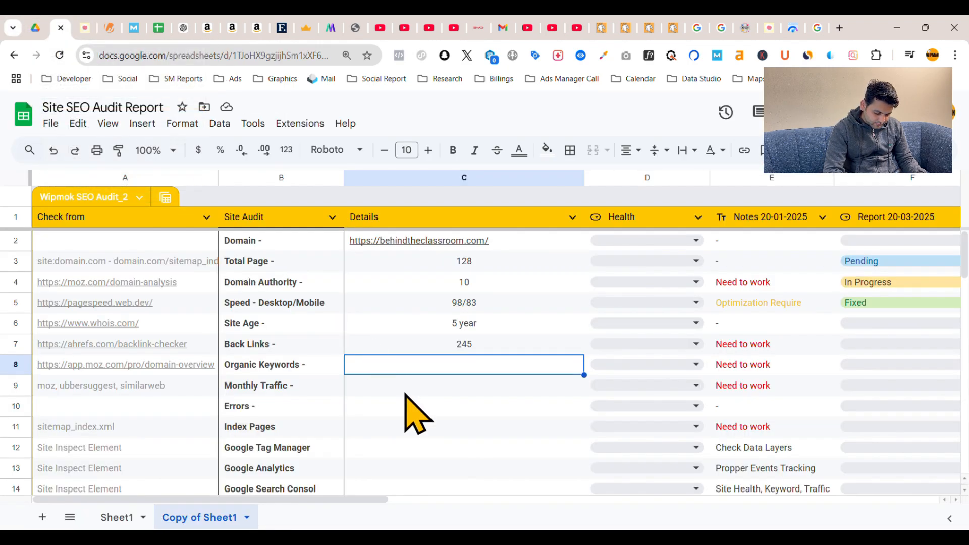
pyautogui.write('390')
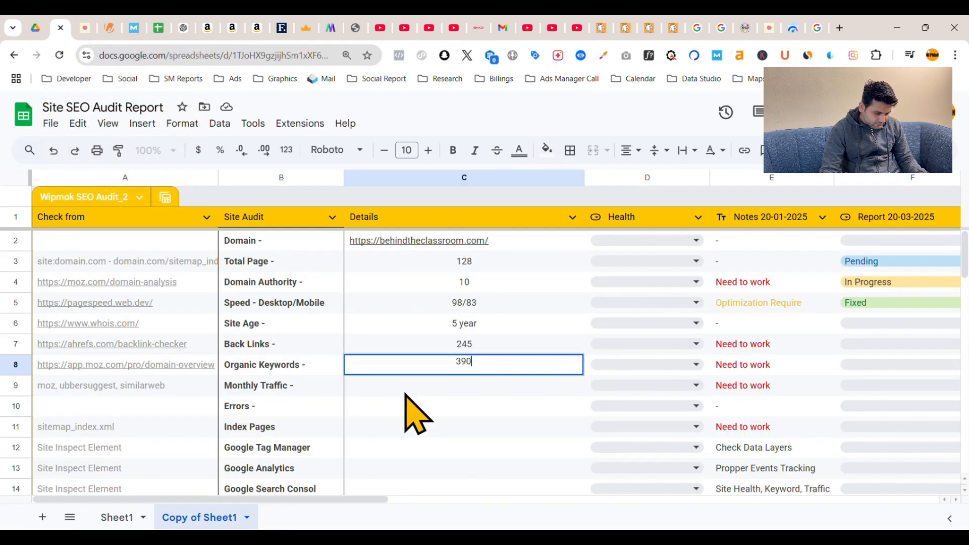
pyautogui.write('0')
pyautogui.press('Return')
# Step: Check behindtheclassroom.com's organic monthly traffic in the Ubersuggest overview and enter 32,700 as the Monthly Traffic detail in the audit
pyautogui.click(85, 28)
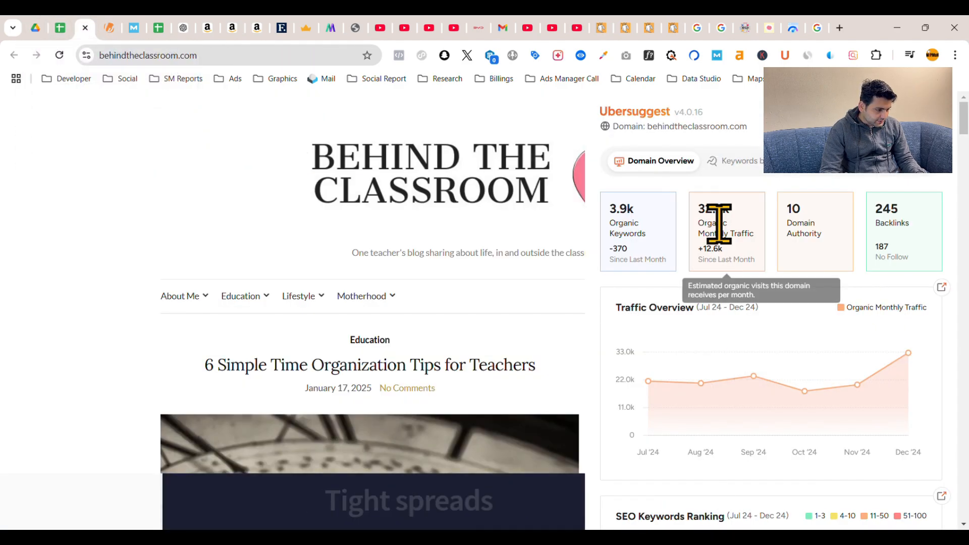
pyautogui.click(60, 28)
pyautogui.write('32,70')
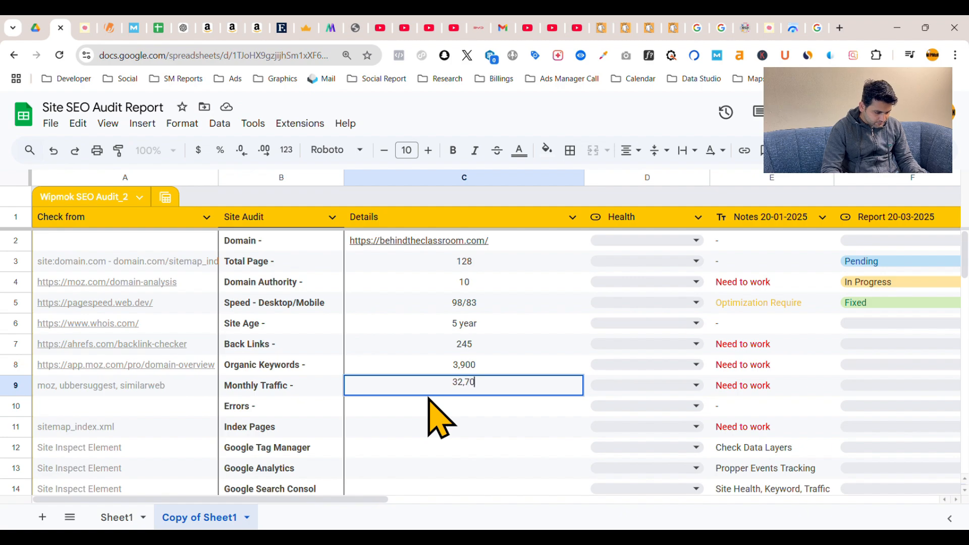
pyautogui.write('0')
pyautogui.press('Return')
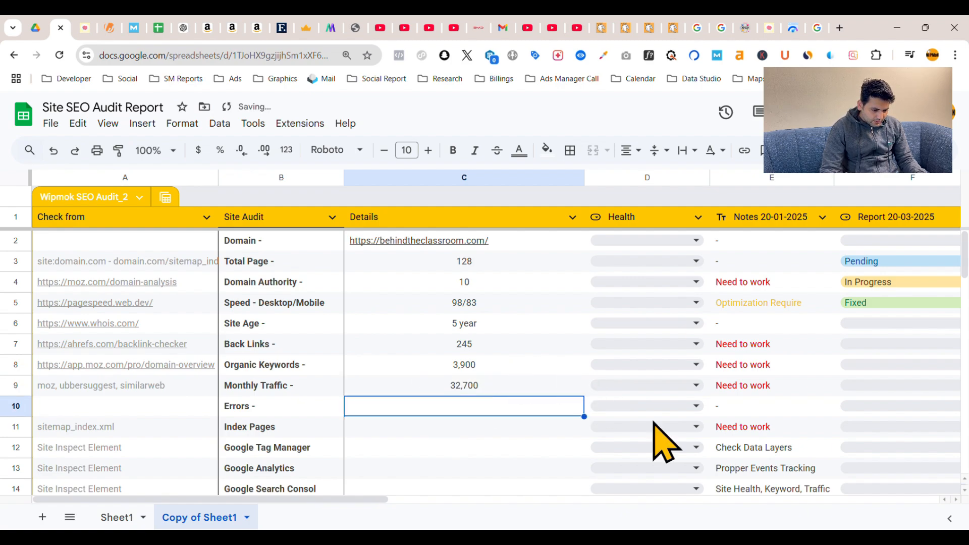
# Step: Enter 0 as the Errors detail and 128 as the Index Pages detail
pyautogui.write('0')
pyautogui.press('Return')
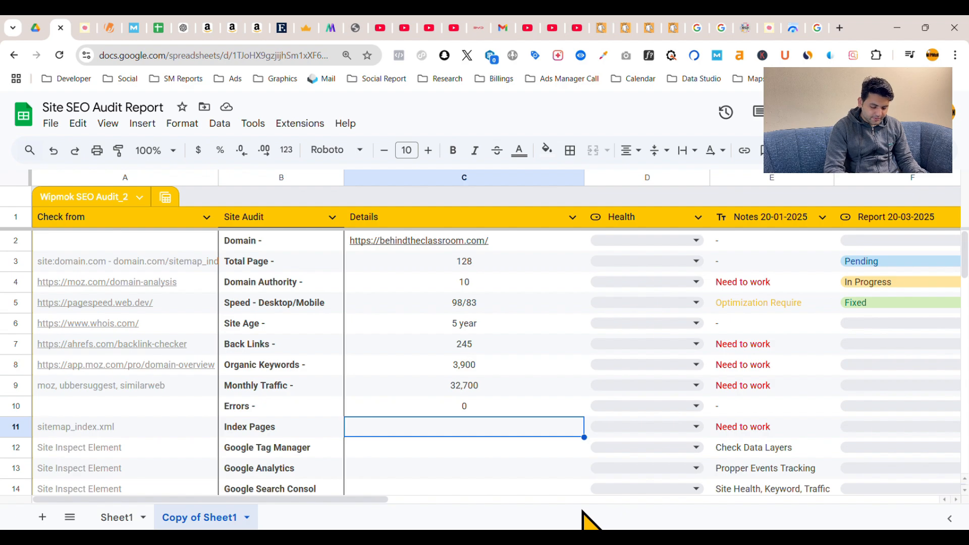
pyautogui.write('128')
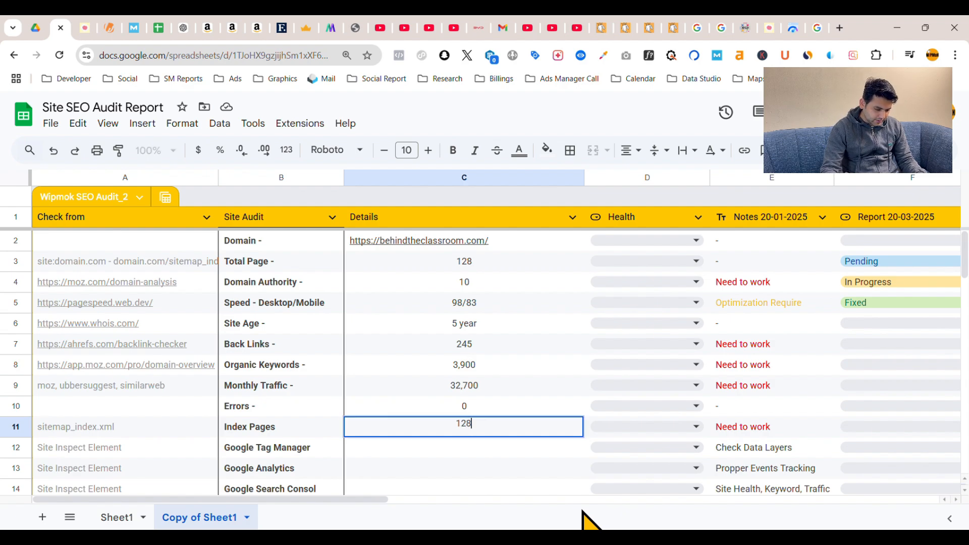
pyautogui.press('Return')
# Step: Return to the behindtheclassroom.com homepage and open its page source
pyautogui.scroll(-1, 542, 433)
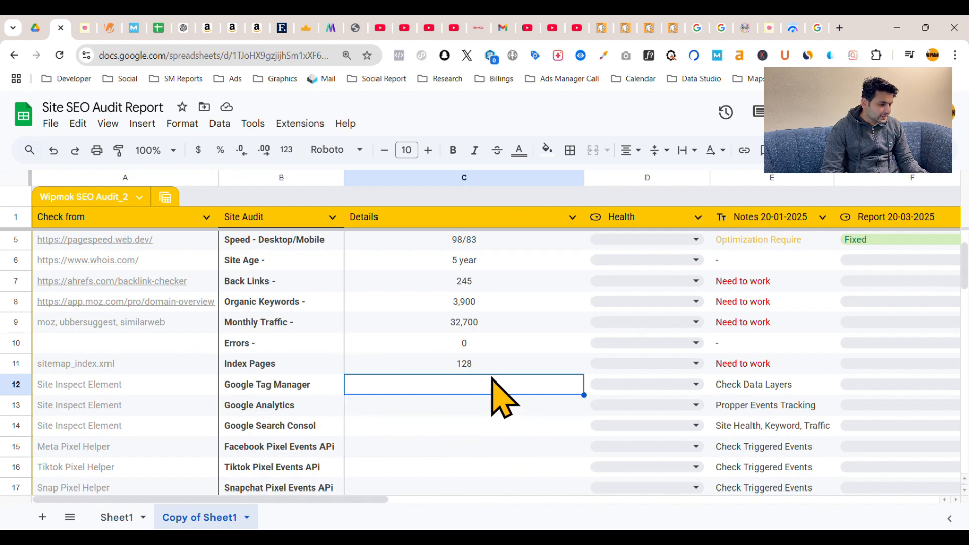
pyautogui.click(85, 25)
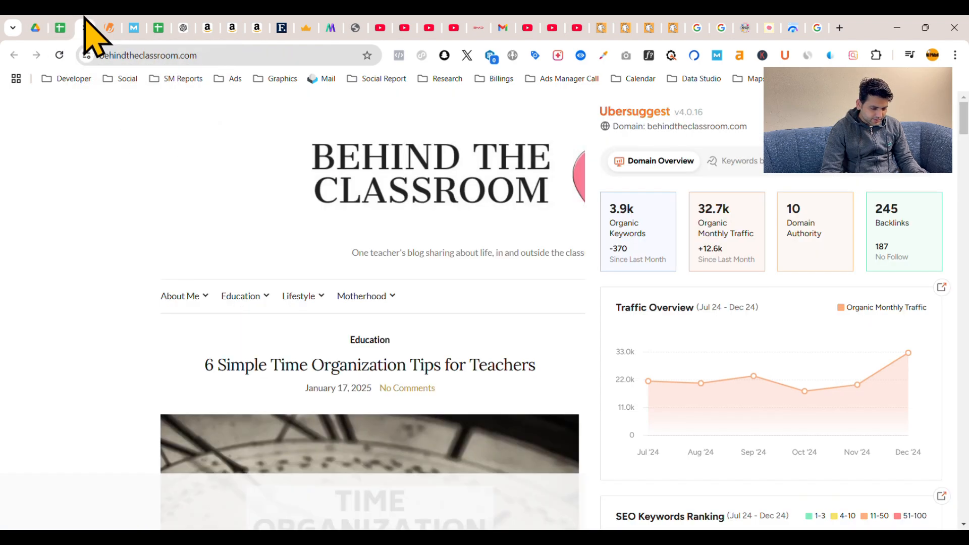
pyautogui.scroll(-3, 241, 324)
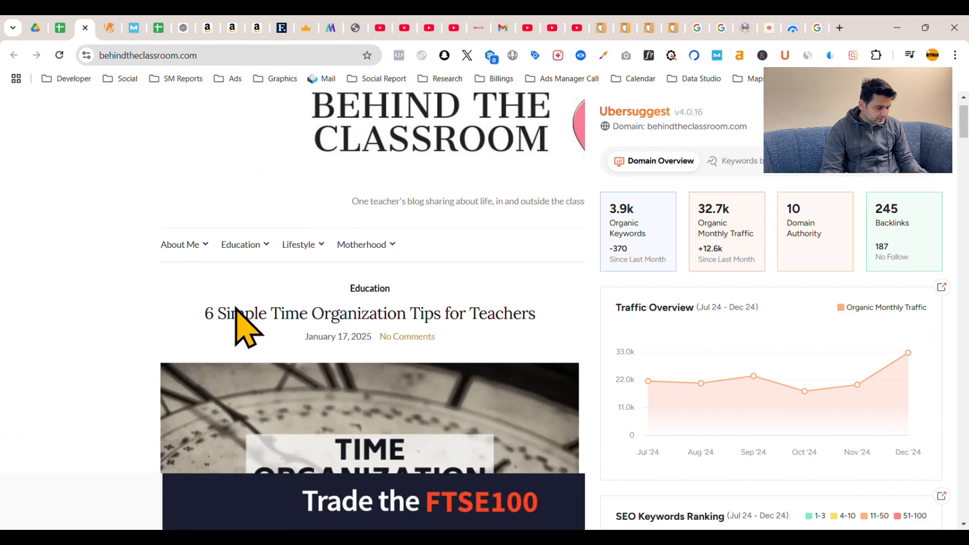
pyautogui.scroll(-1, 237, 330)
pyautogui.rightClick(74, 265)
pyautogui.scroll(-2, 227, 476)
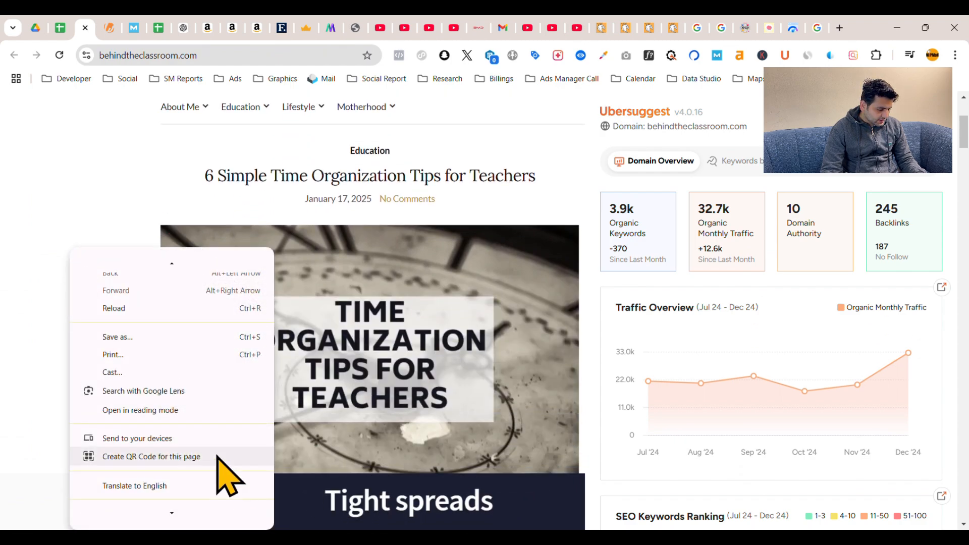
pyautogui.scroll(-1, 191, 492)
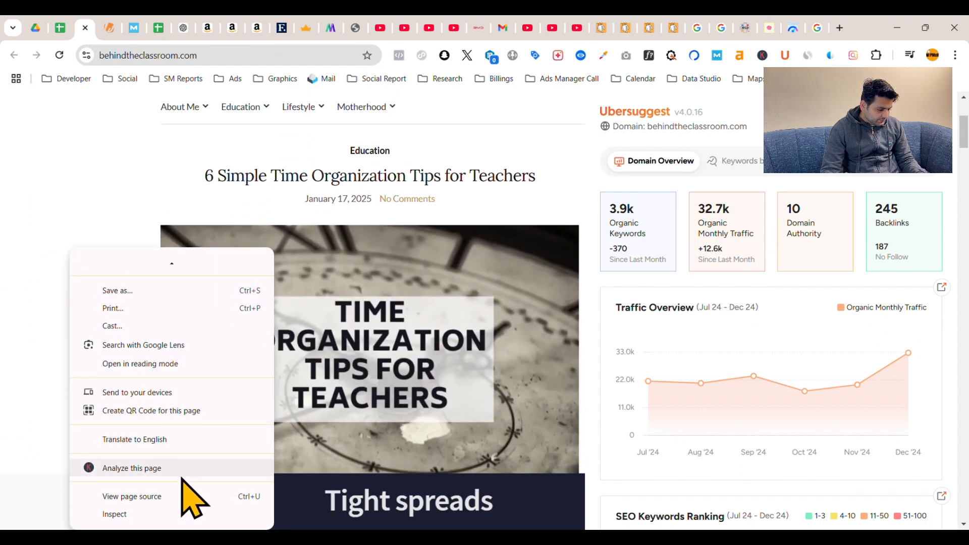
pyautogui.click(166, 500)
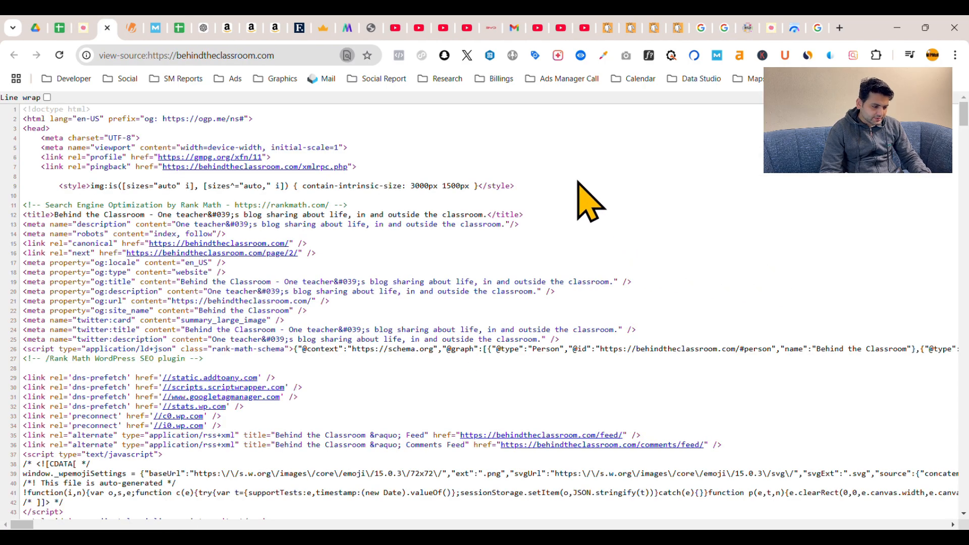
# Step: Search the page source for tagmanager and enter Yes as the Google Tag Manager detail in the audit
pyautogui.hotkey('ctrl', 'f')
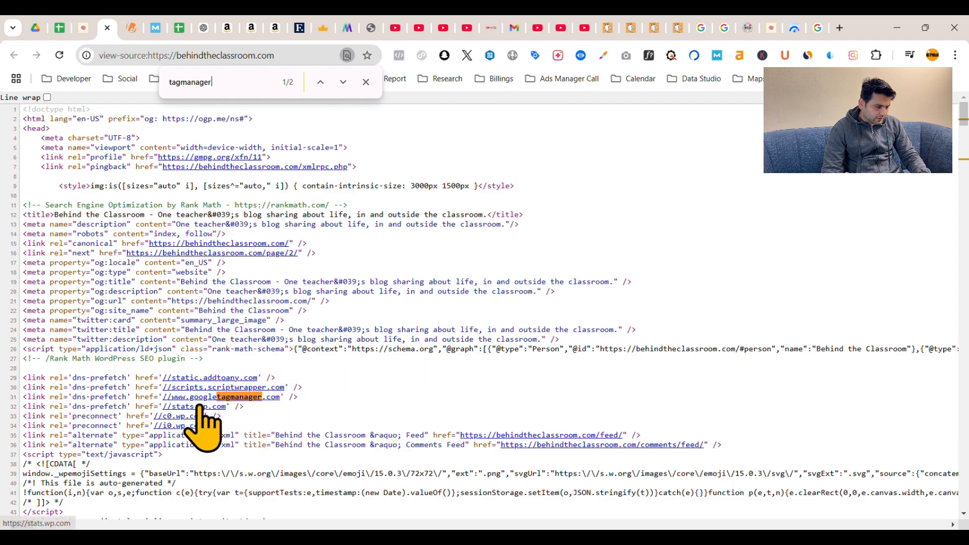
pyautogui.click(60, 28)
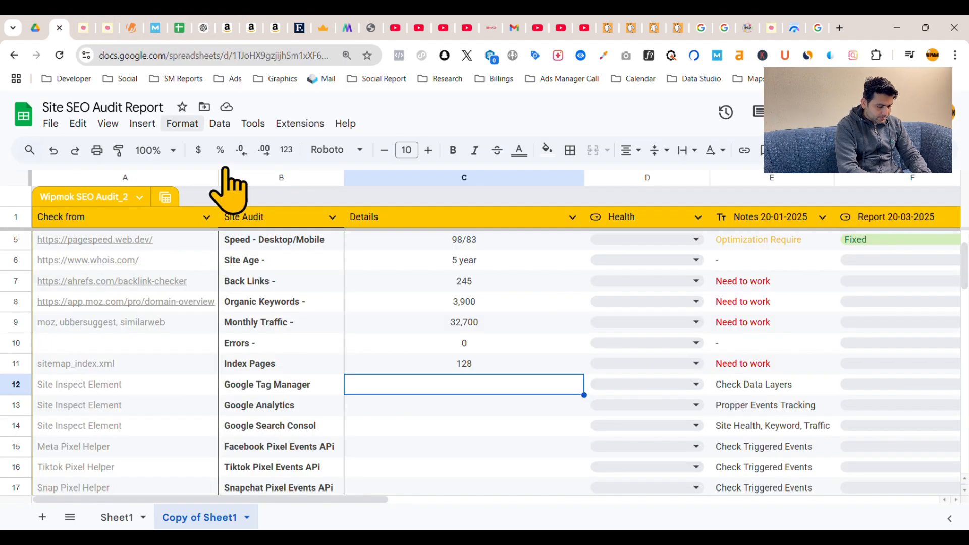
pyautogui.write('Yes')
pyautogui.press('Return')
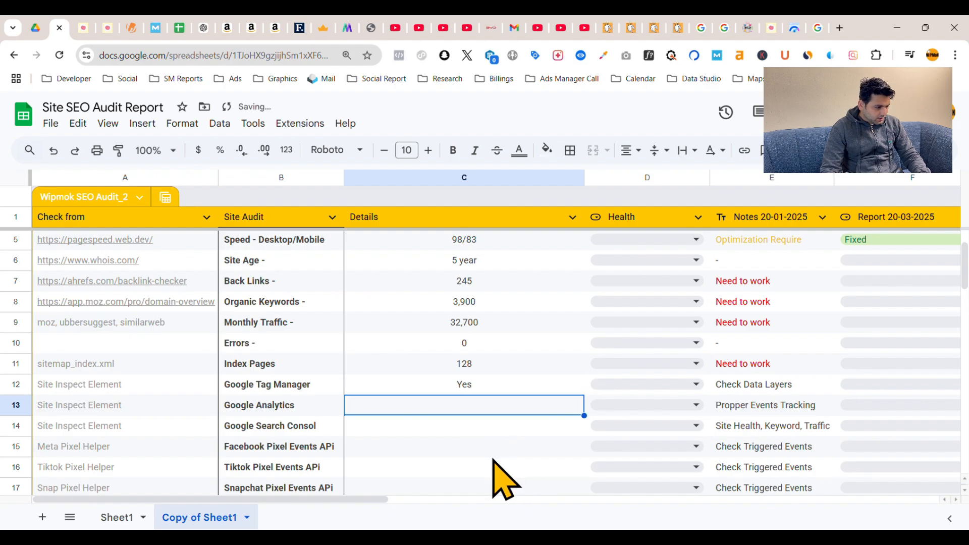
# Step: Search the behindtheclassroom.com page source for google analy and enter Yes as the Google Analytics detail
pyautogui.click(84, 27)
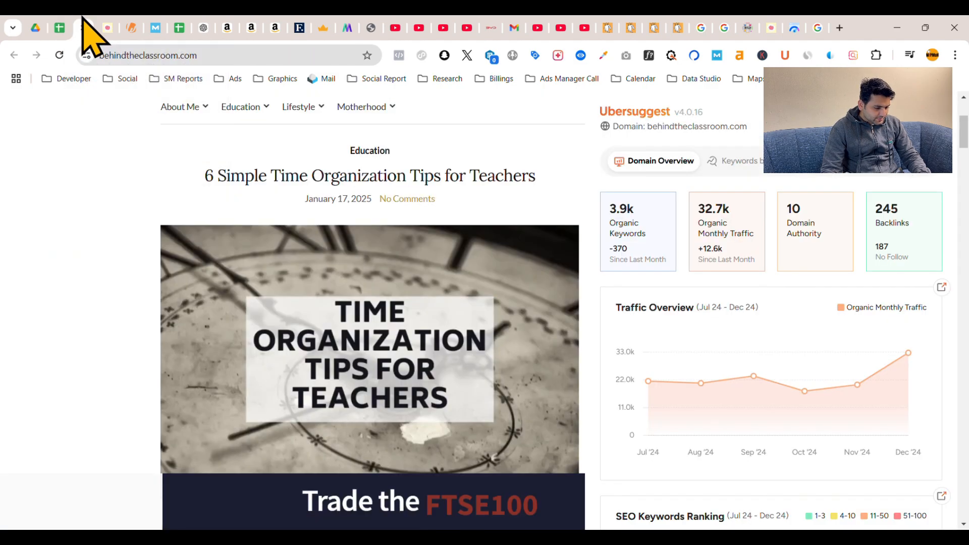
pyautogui.click(116, 28)
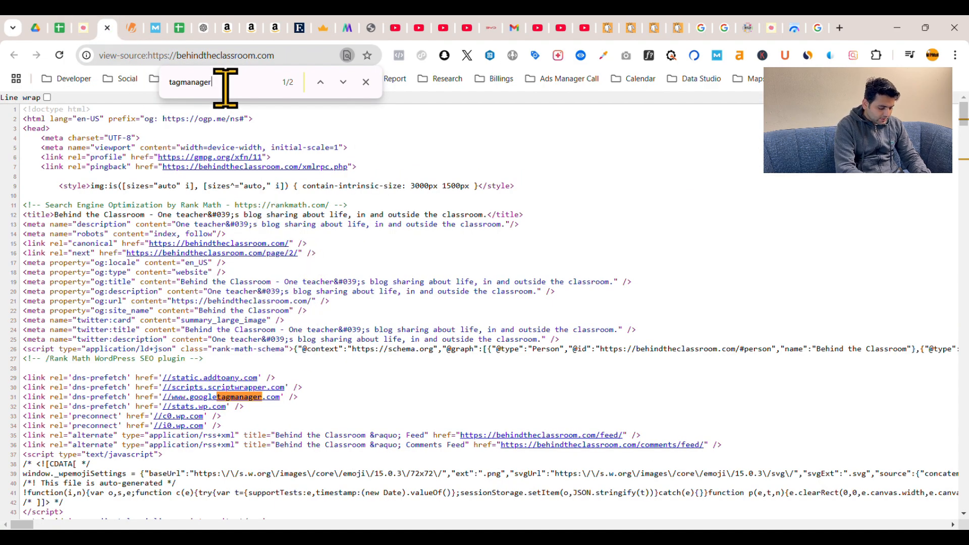
pyautogui.write('google analy')
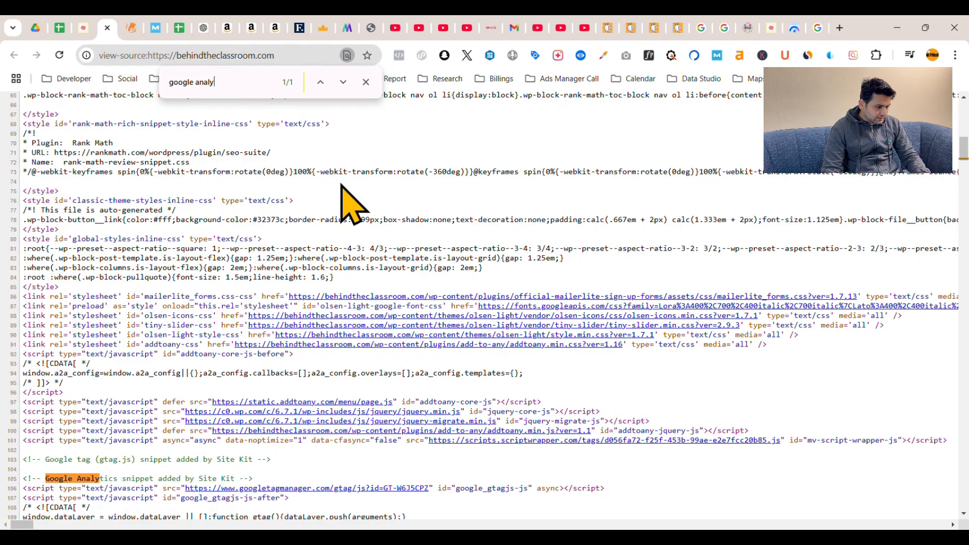
pyautogui.click(60, 26)
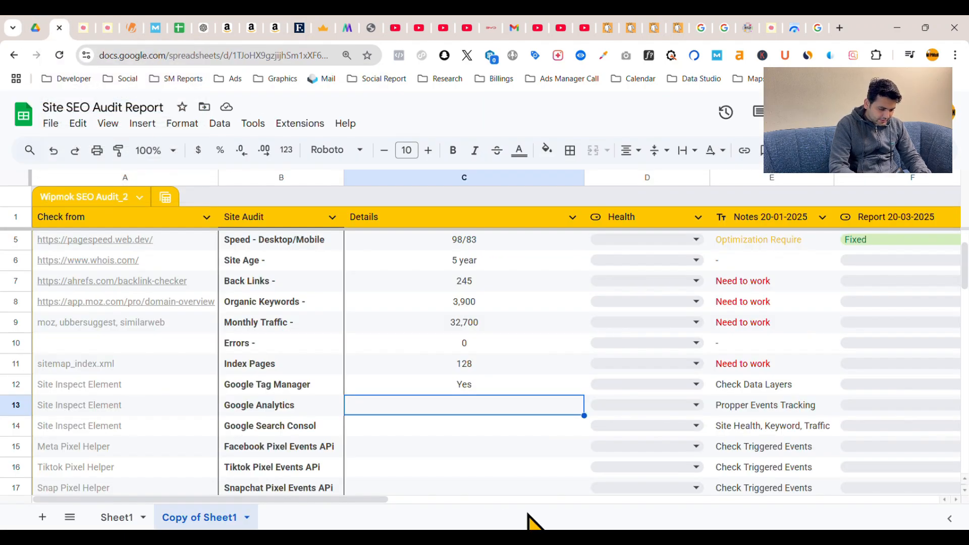
pyautogui.press('Return')
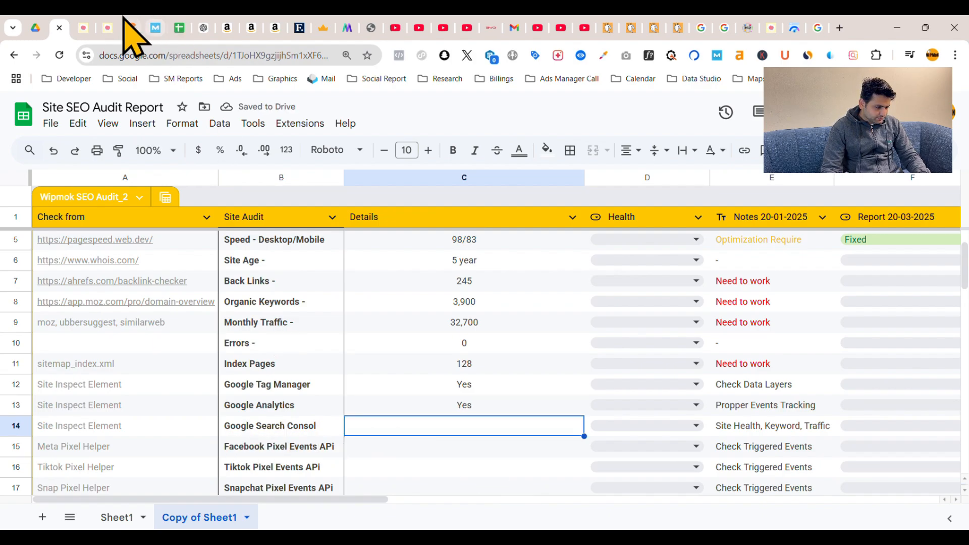
# Step: Look through the matches for search in the page source and enter No as the Google Search Consol detail
pyautogui.click(106, 29)
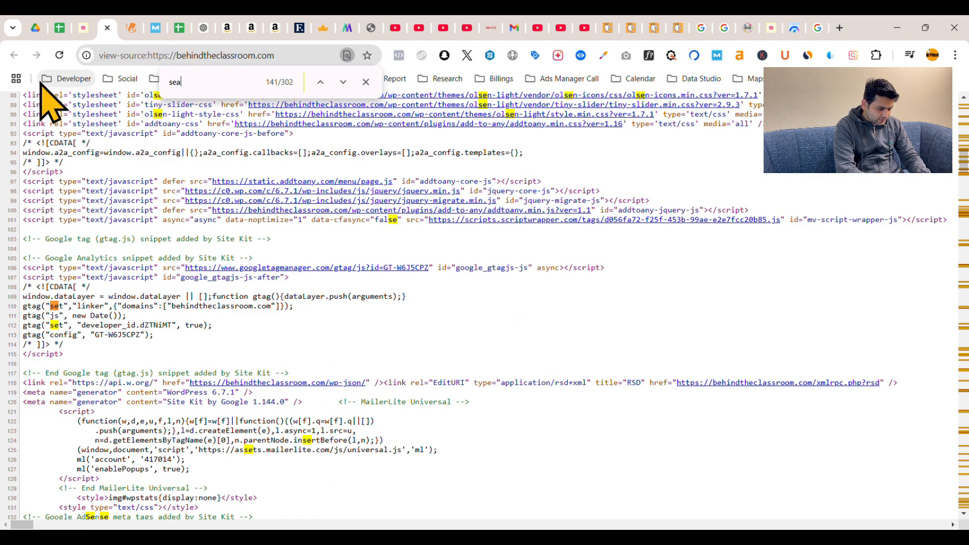
pyautogui.write('rch')
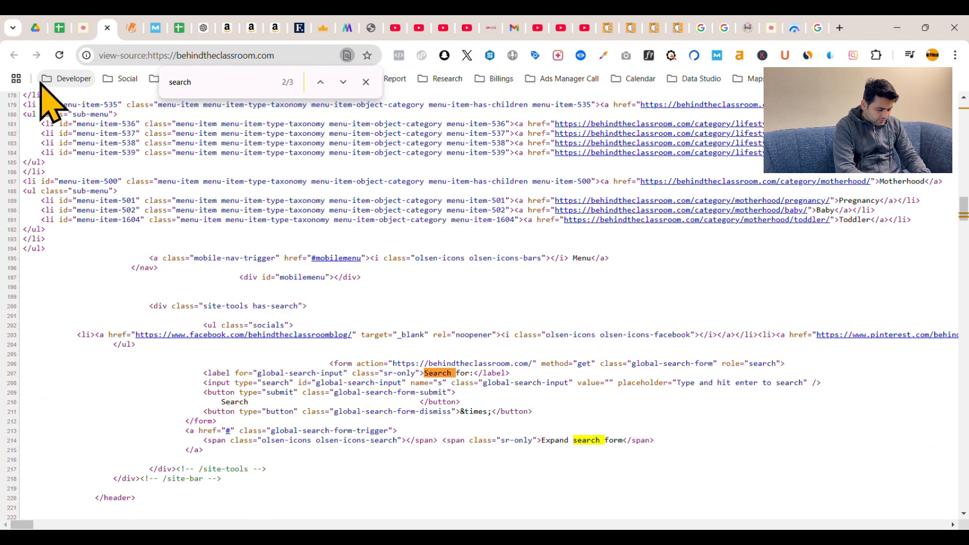
pyautogui.press('BackSpace')
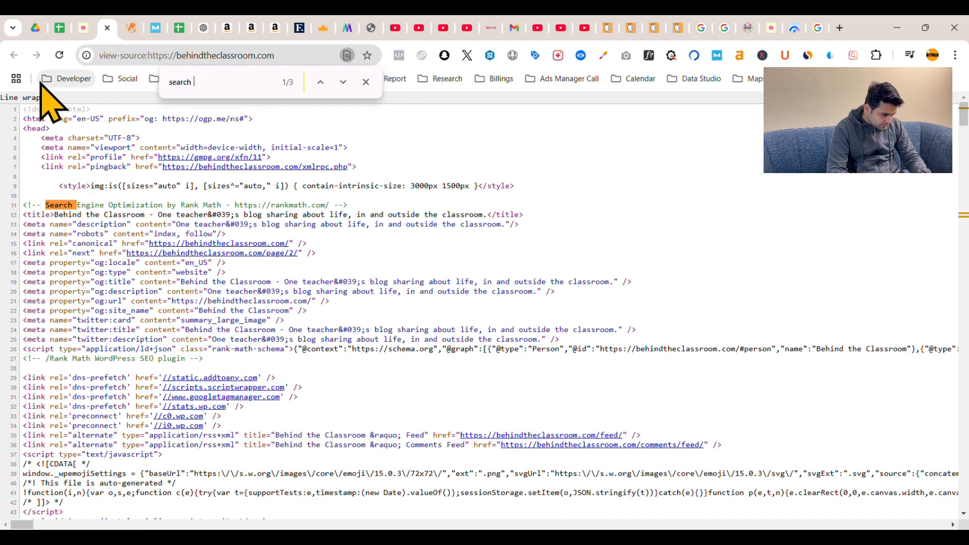
pyautogui.press('Return')
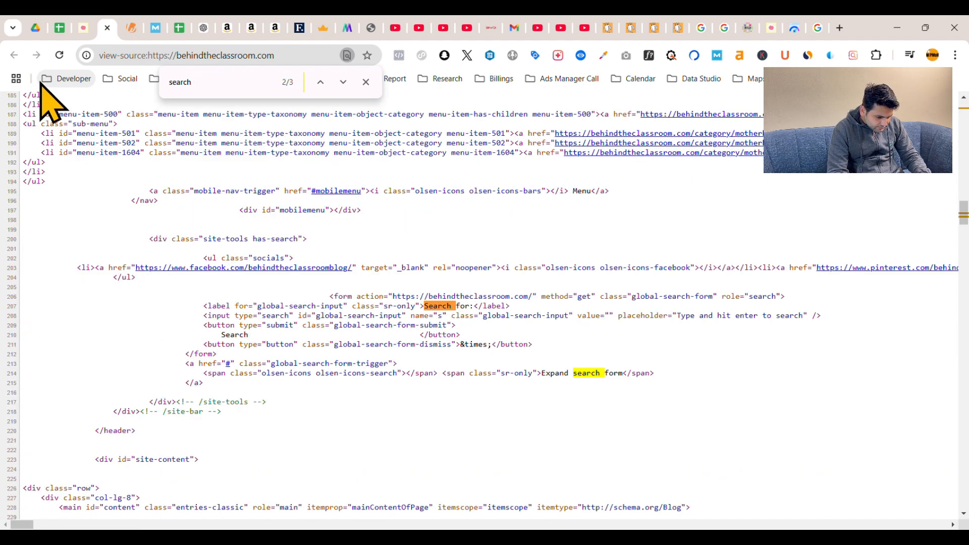
pyautogui.press('Return')
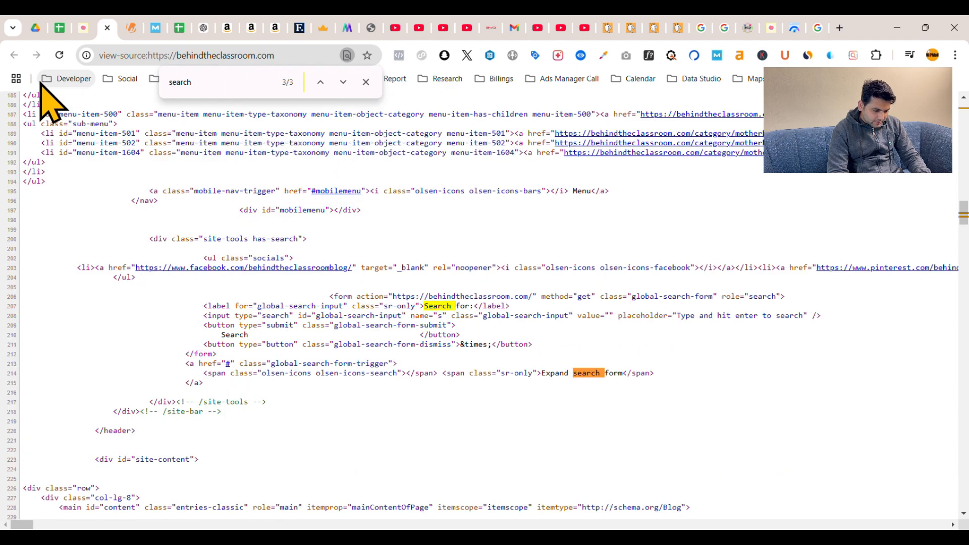
pyautogui.press('Return')
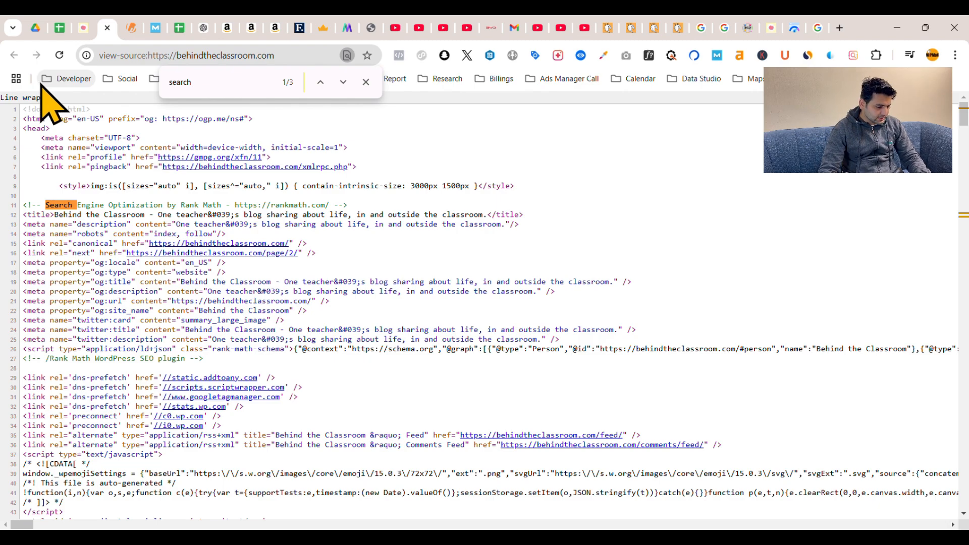
pyautogui.click(65, 28)
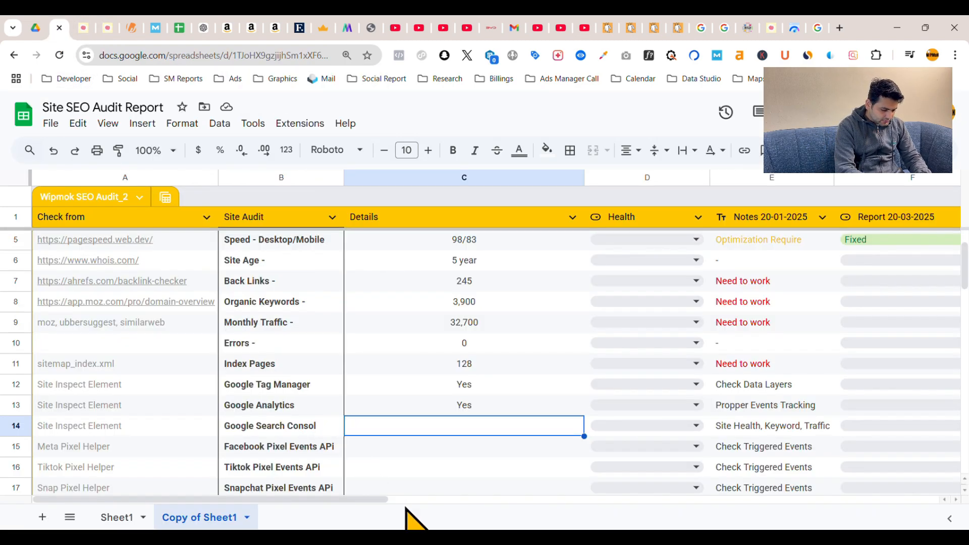
pyautogui.write('No')
pyautogui.press('Return')
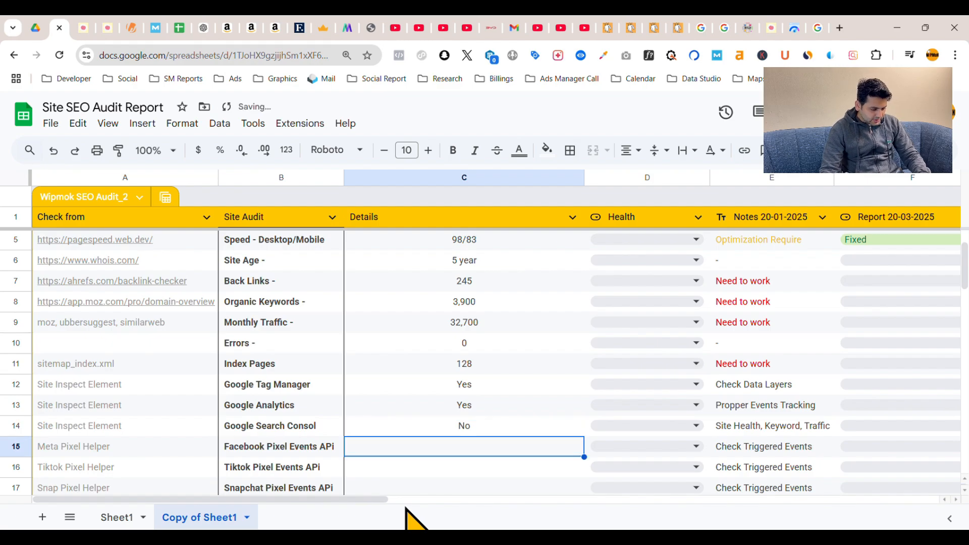
# Step: Review the audit's pixel rows and check the pixel helper extensions on the behindtheclassroom.com homepage
pyautogui.click(105, 24)
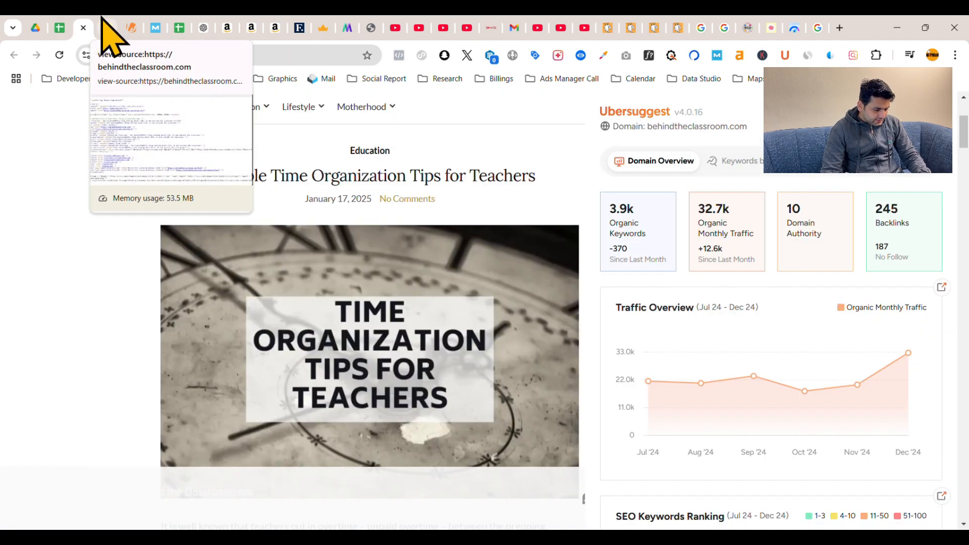
pyautogui.click(57, 21)
pyautogui.scroll(-3, 429, 471)
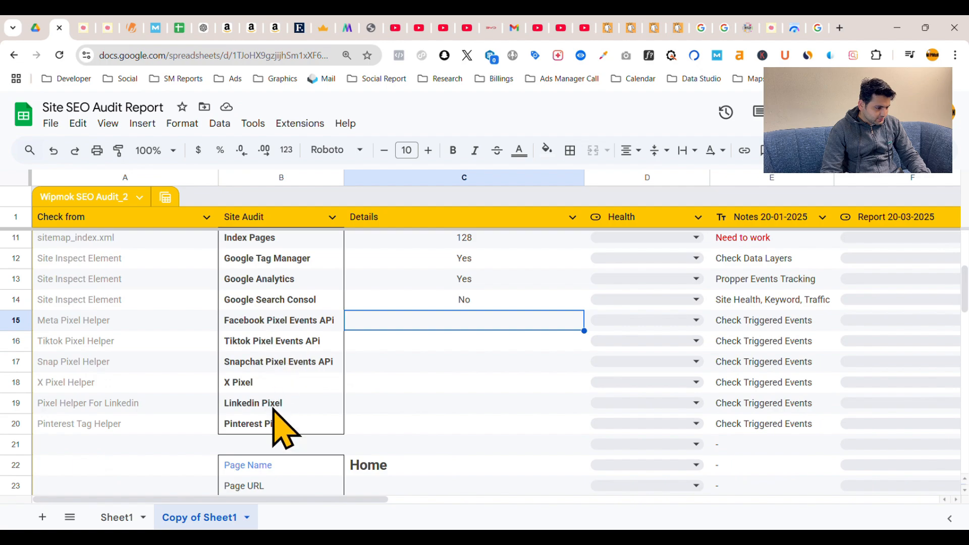
pyautogui.click(91, 26)
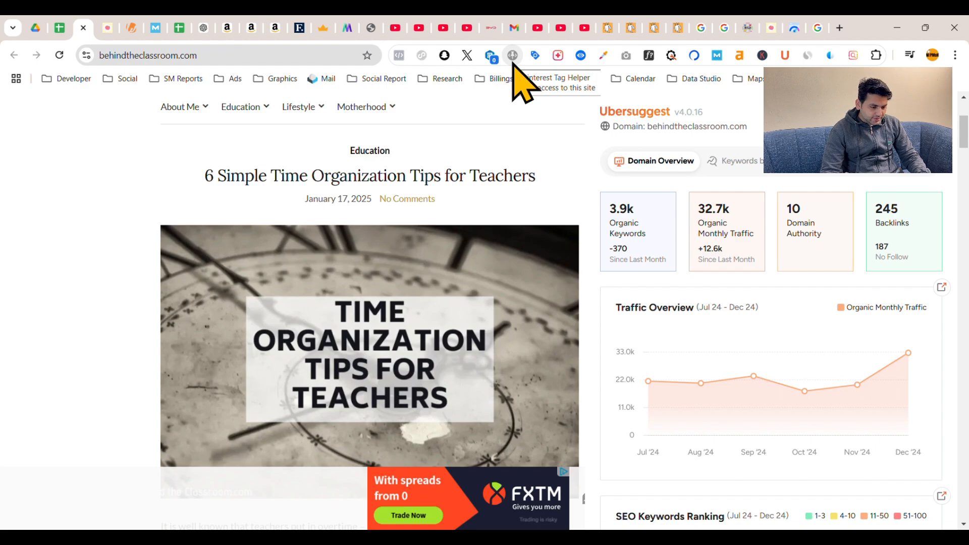
pyautogui.click(57, 28)
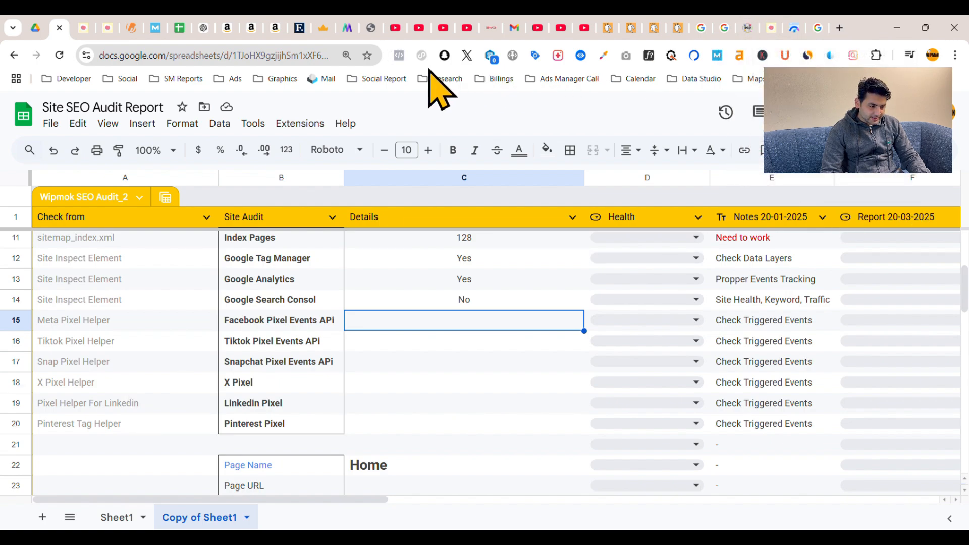
# Step: Check what the Meta Pixel Helper and TikTok Pixel Helper extensions report on the audit sheet's page
pyautogui.click(399, 55)
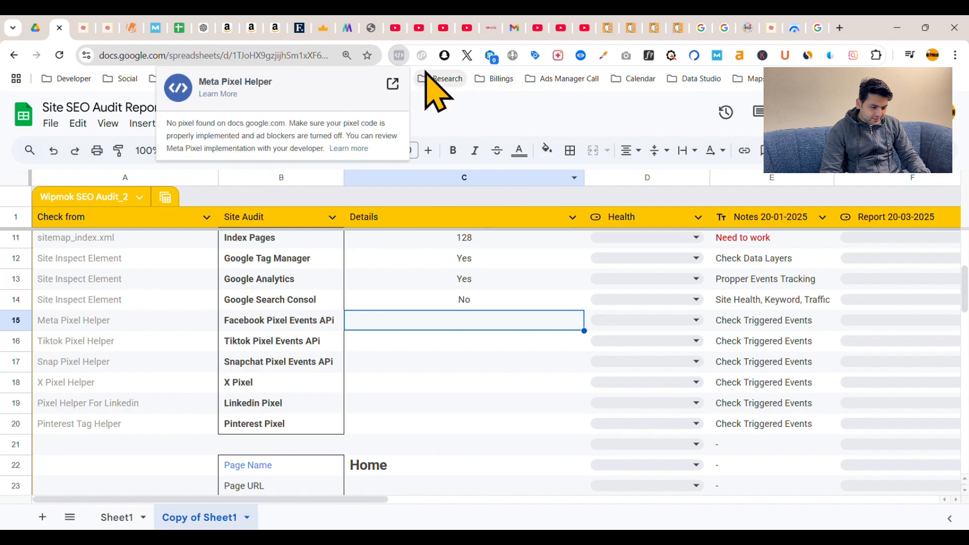
pyautogui.click(422, 58)
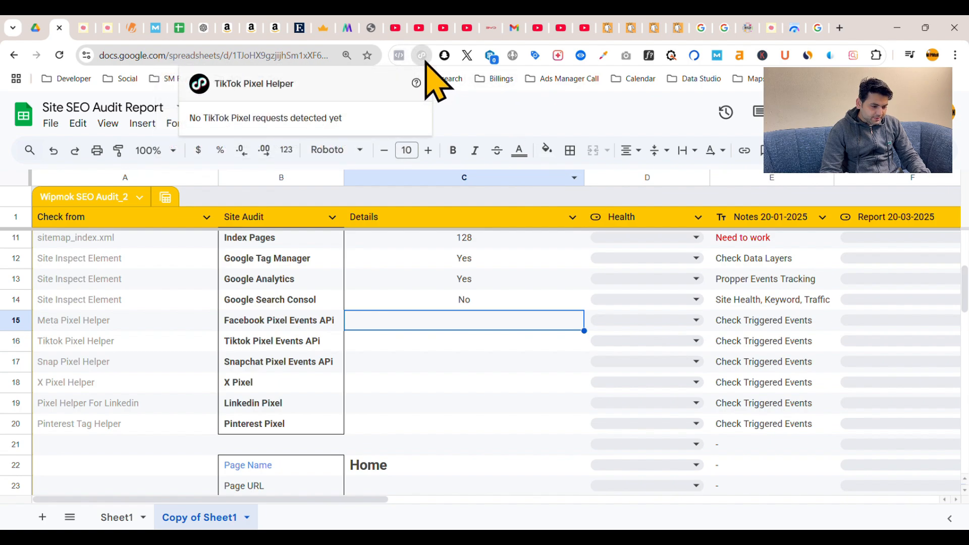
pyautogui.click(680, 125)
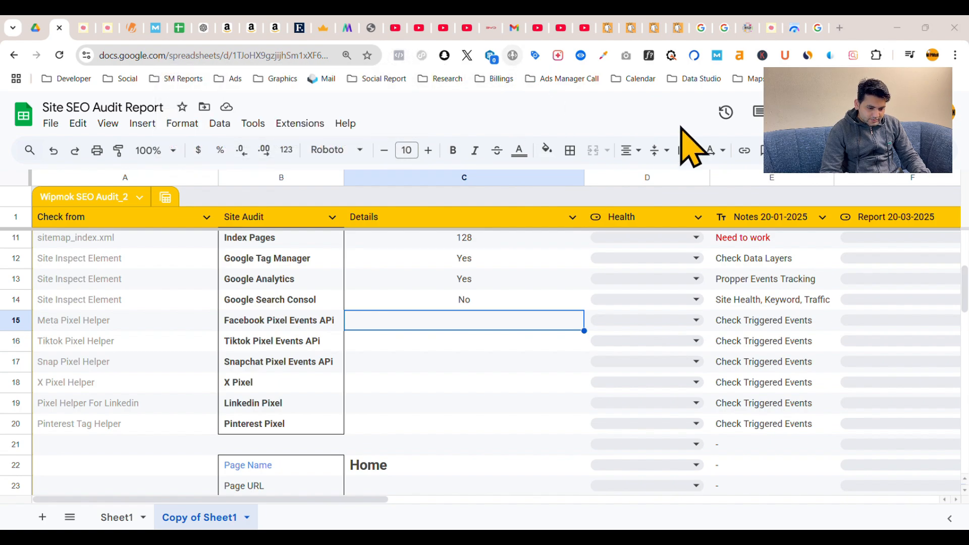
# Step: Inspect the Meta, TikTok and Snap pixel helper extensions on the colorfulqrcode.com blog page for comparison
pyautogui.click(747, 25)
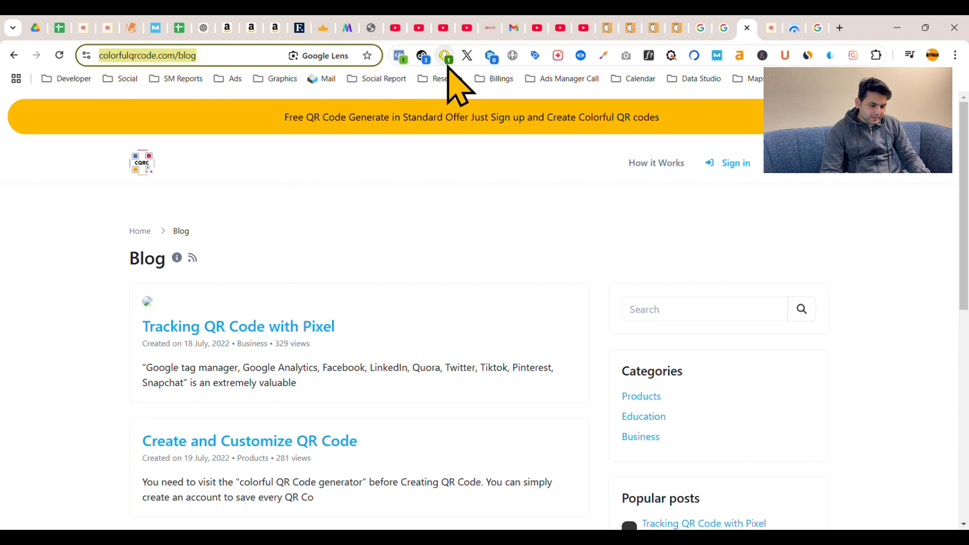
pyautogui.click(399, 56)
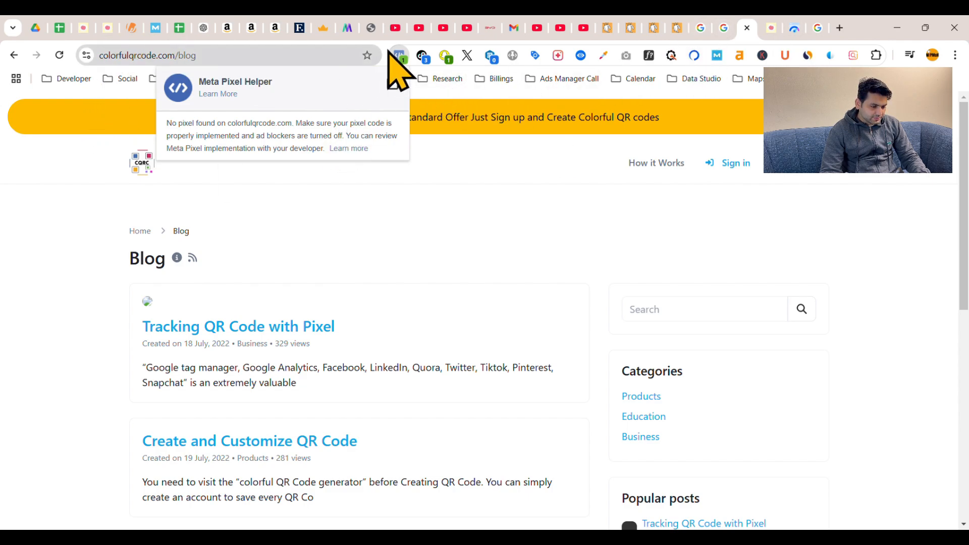
pyautogui.click(423, 56)
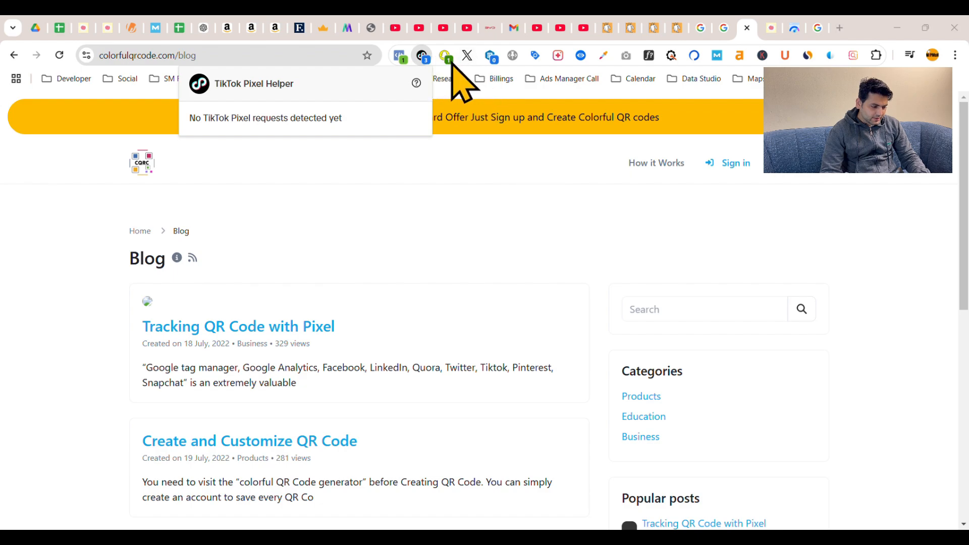
pyautogui.click(447, 59)
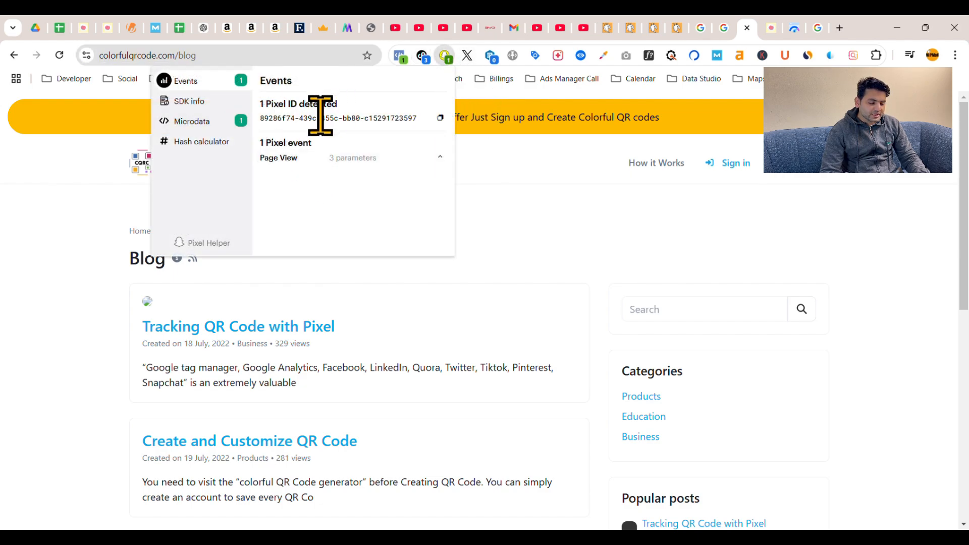
pyautogui.click(525, 247)
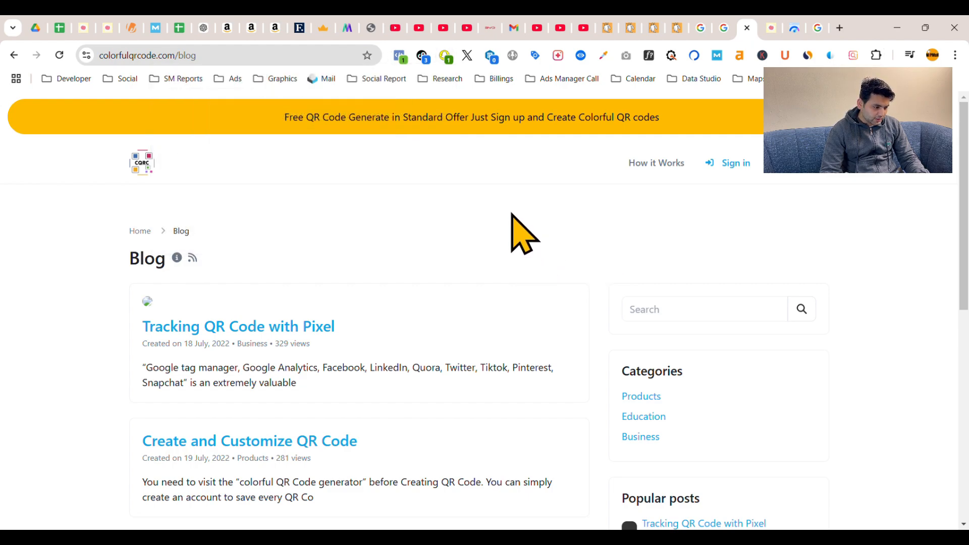
# Step: Recheck the behindtheclassroom.com homepage's pixel helpers and copy No into the Details of all six pixel rows, from Facebook to Pinterest
pyautogui.click(101, 27)
pyautogui.click(82, 29)
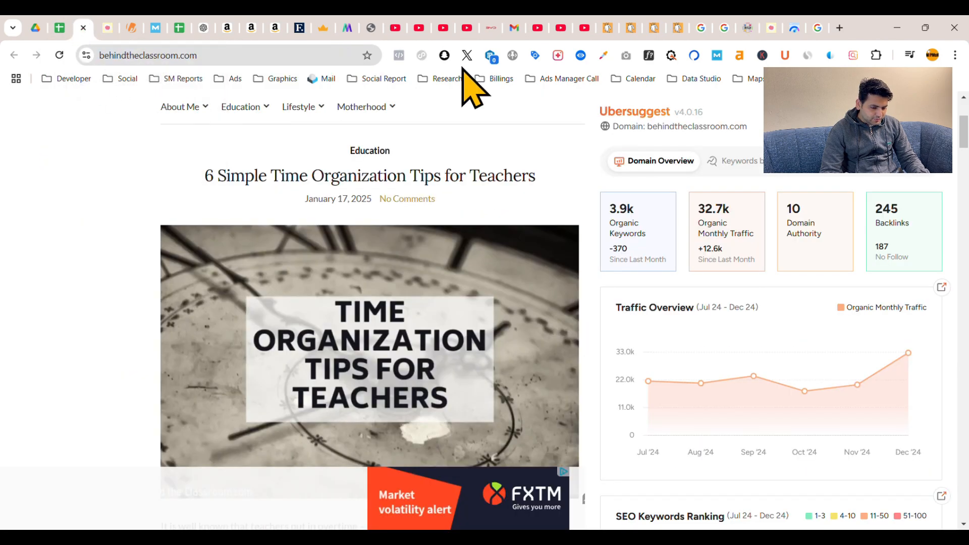
pyautogui.click(59, 19)
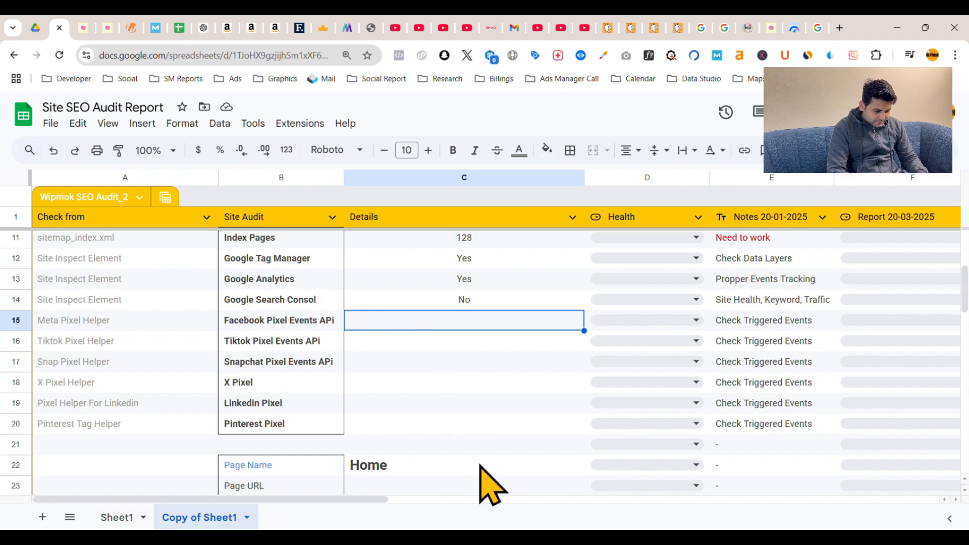
pyautogui.press('Up')
pyautogui.hotkey('ctrl', 'c')
pyautogui.press('Down')
pyautogui.hotkey('shift', 'Down')
pyautogui.hotkey('shift', 'Down')
pyautogui.hotkey('shift', 'Down')
pyautogui.hotkey('shift', 'Down')
pyautogui.hotkey('shift', 'Down')
pyautogui.hotkey('ctrl', 'v')
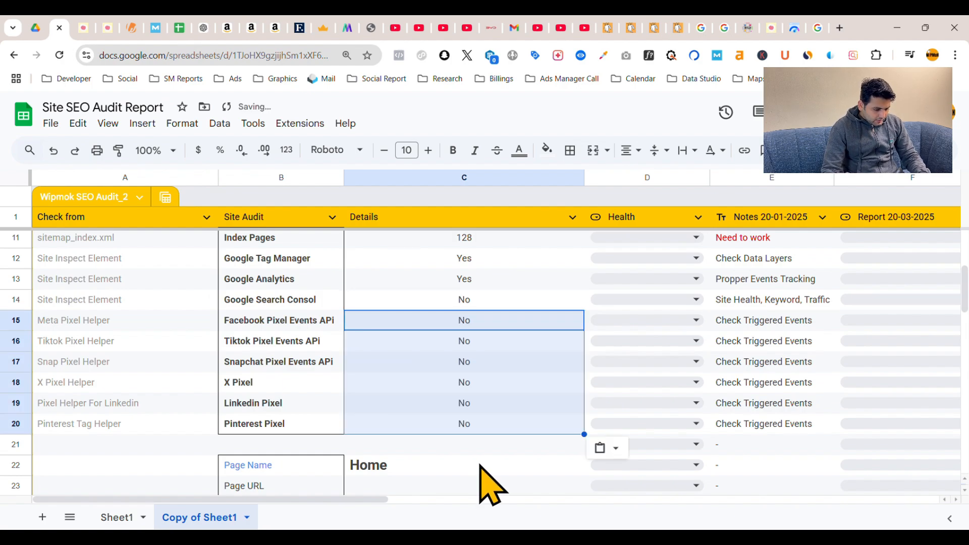
# Step: Look over the audit's Home page section and copy the behindtheclassroom.com homepage address
pyautogui.scroll(-2, 504, 455)
pyautogui.scroll(-3, 530, 374)
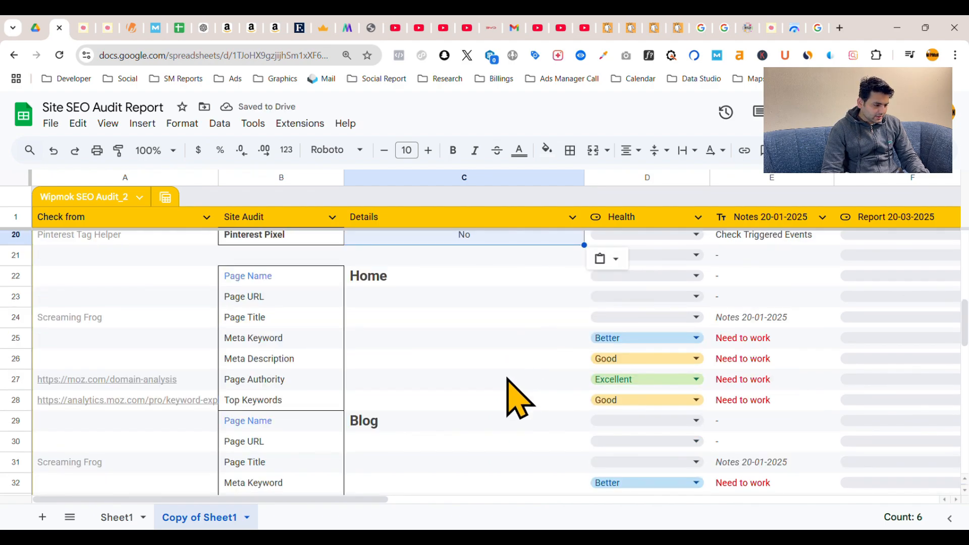
pyautogui.scroll(3, 515, 371)
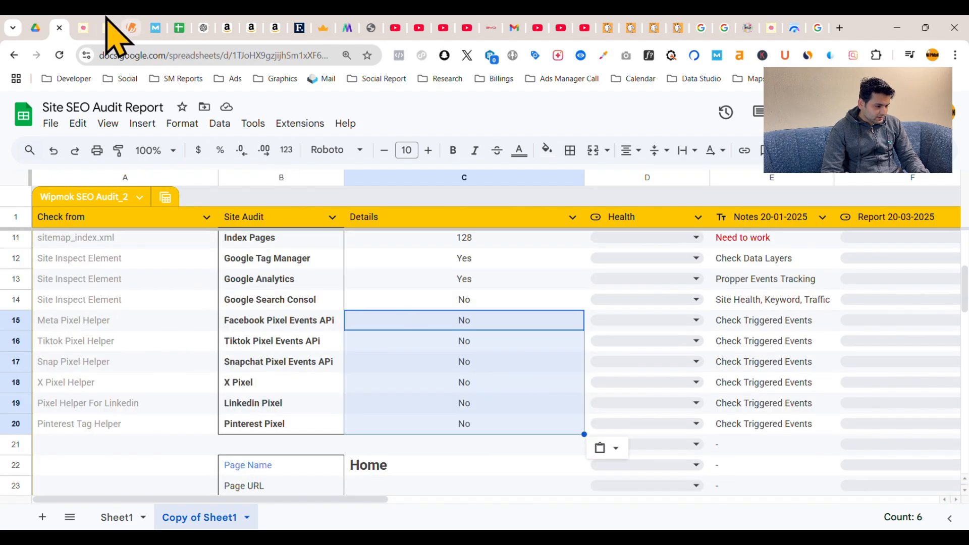
pyautogui.click(93, 28)
pyautogui.click(182, 55)
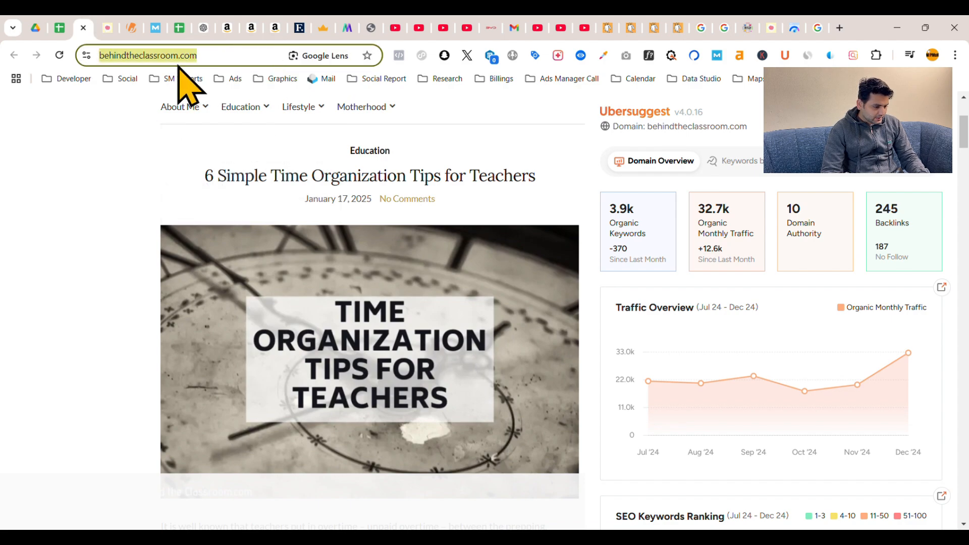
pyautogui.rightClick(166, 60)
pyautogui.click(231, 175)
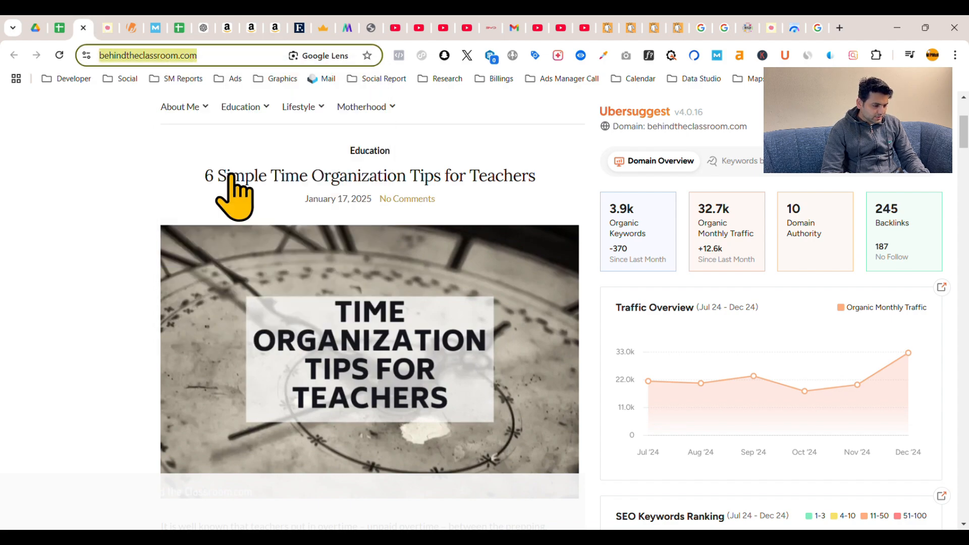
pyautogui.click(2, 246)
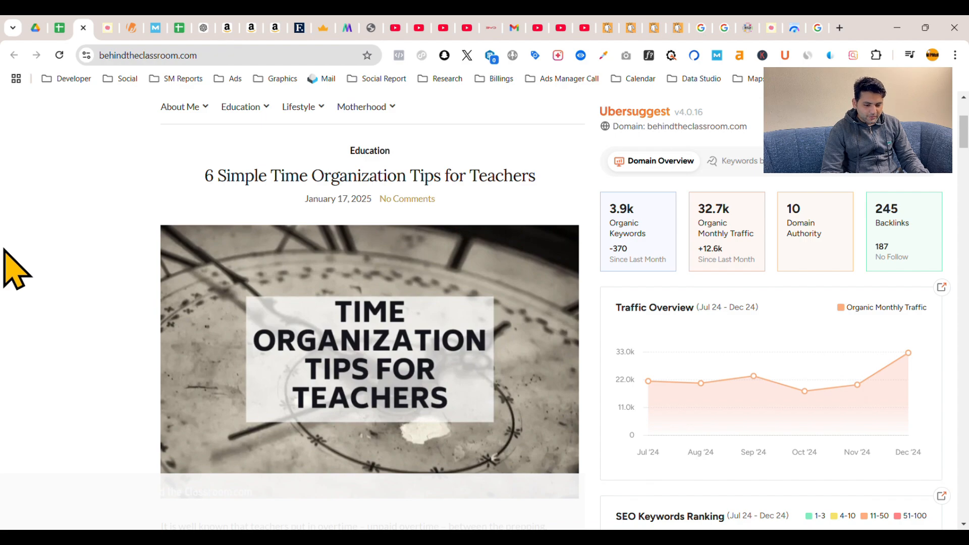
# Step: Search Google for screeming frong and open the Screaming Frog SEO Spider Website Crawler page in a new browser tab
pyautogui.click(839, 27)
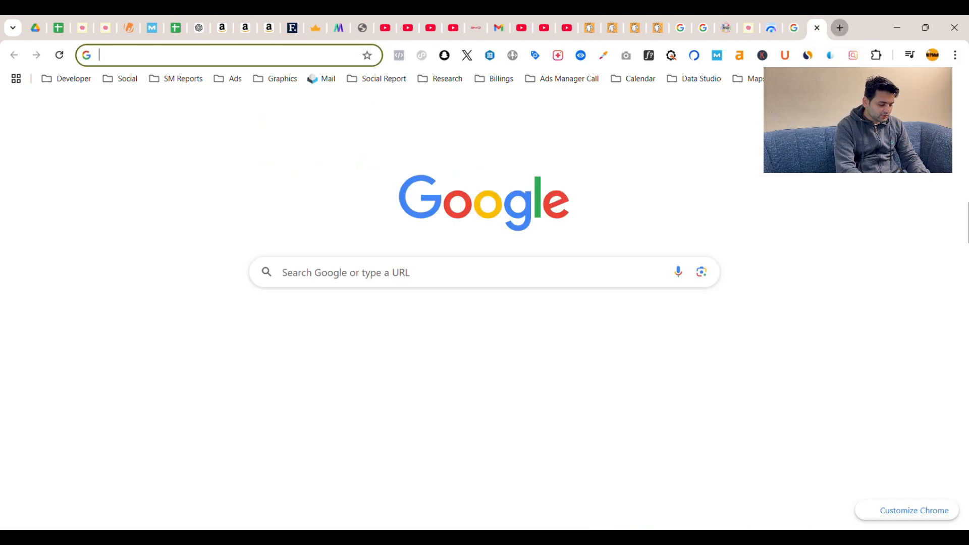
pyautogui.write('sc')
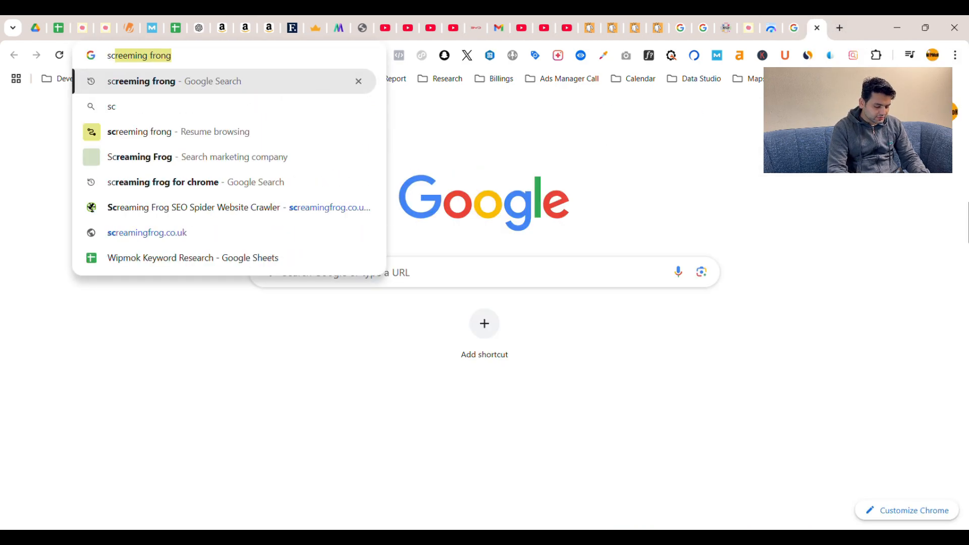
pyautogui.press('Return')
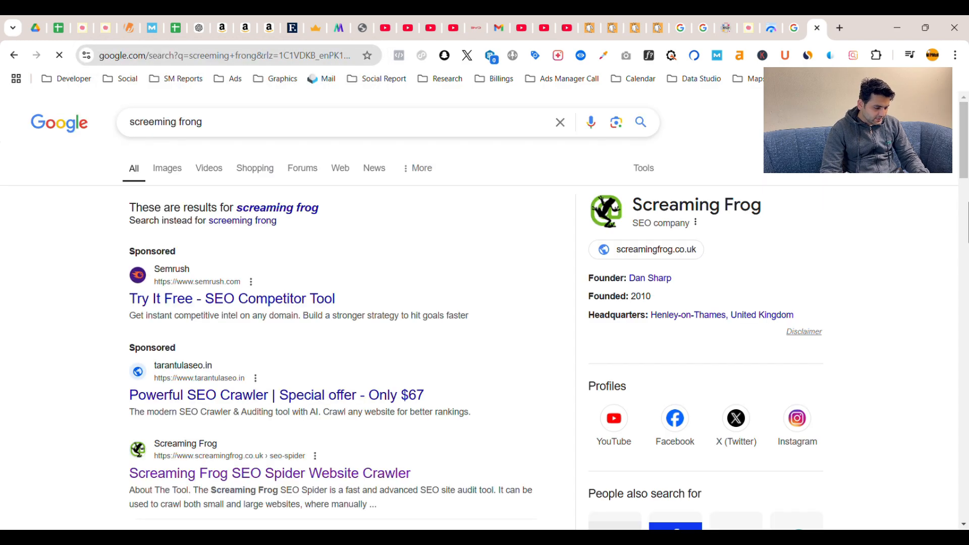
pyautogui.scroll(-4, 469, 263)
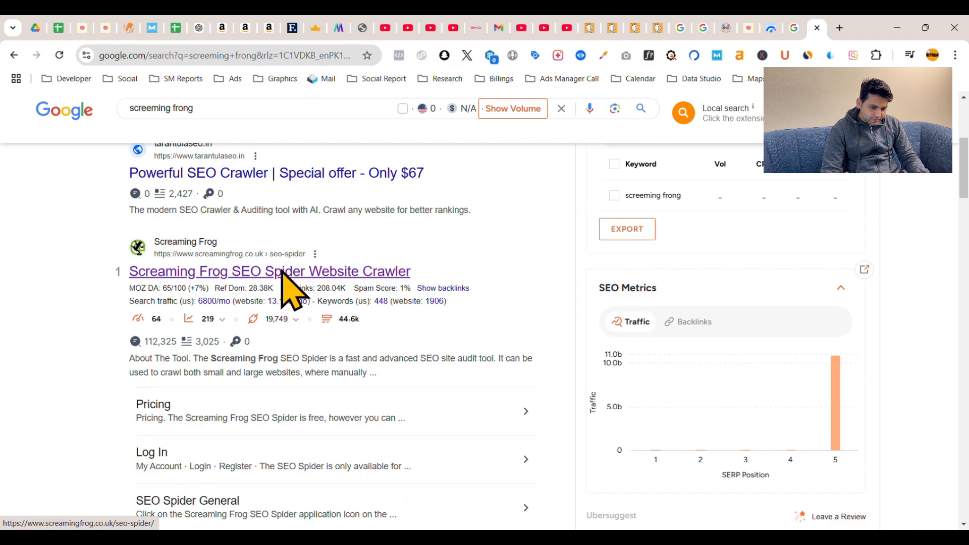
pyautogui.rightClick(282, 274)
pyautogui.click(303, 283)
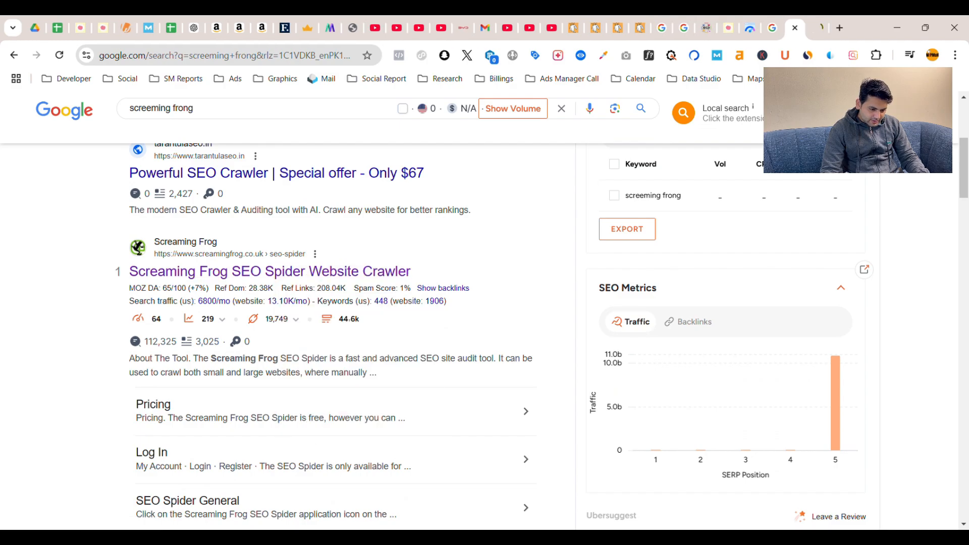
pyautogui.click(817, 26)
pyautogui.scroll(-6, 589, 255)
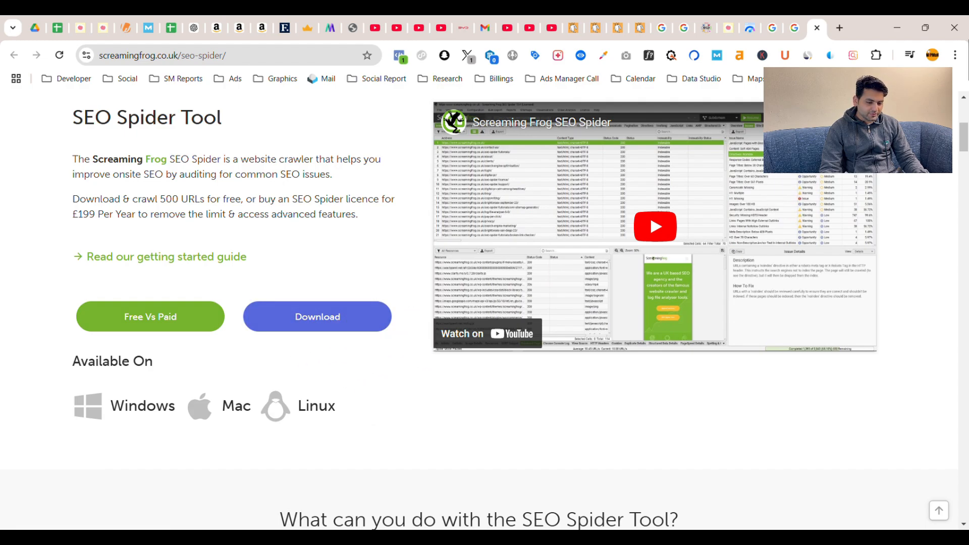
pyautogui.click(900, 23)
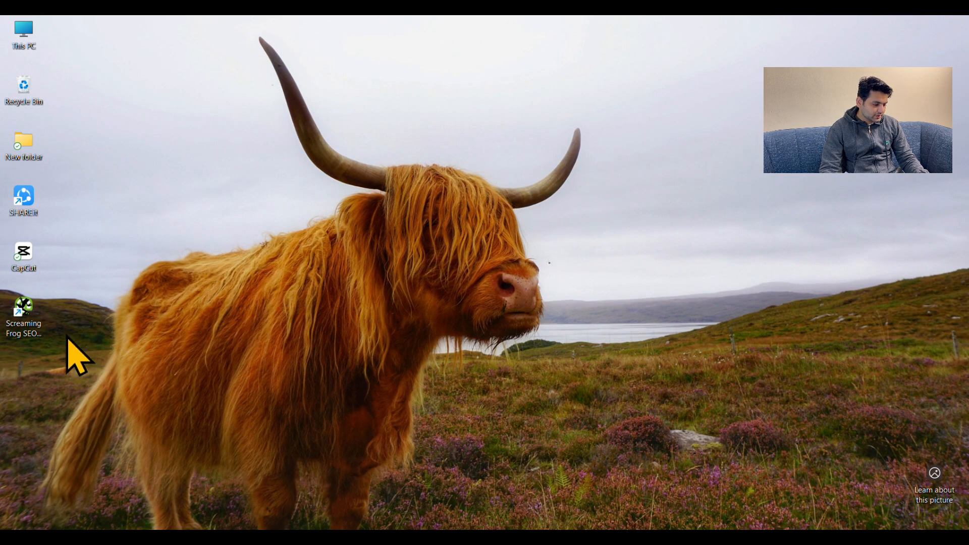
pyautogui.click(32, 327)
pyautogui.doubleClick(31, 328)
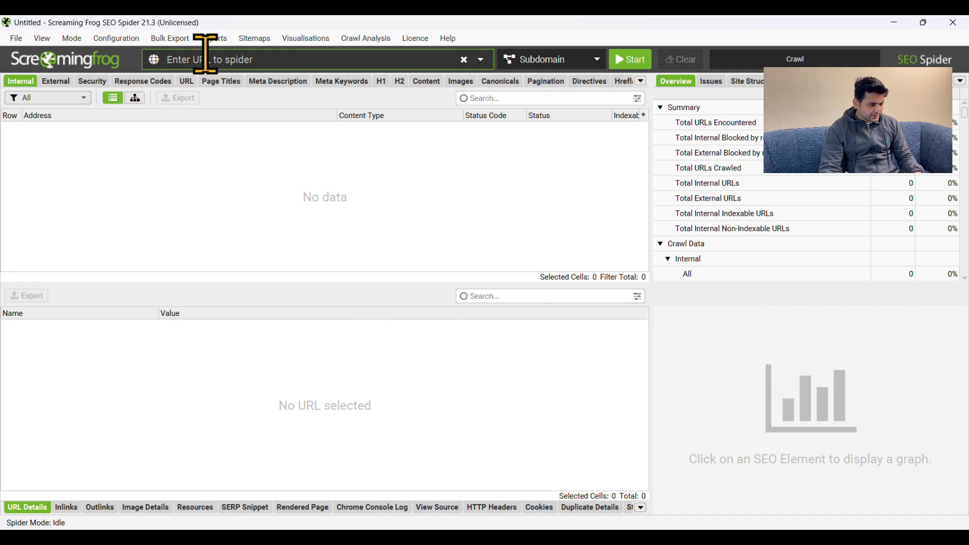
pyautogui.hotkey('ctrl', 'v')
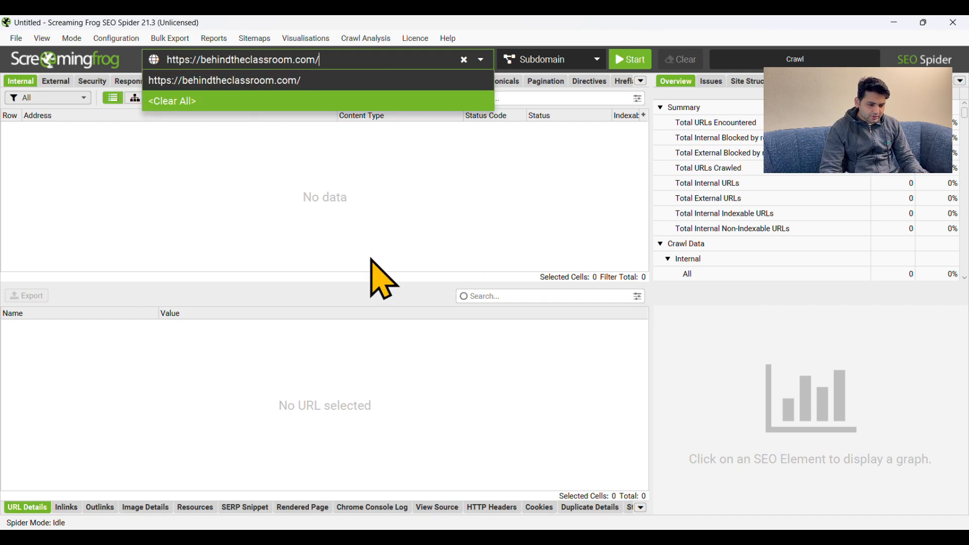
pyautogui.click(630, 59)
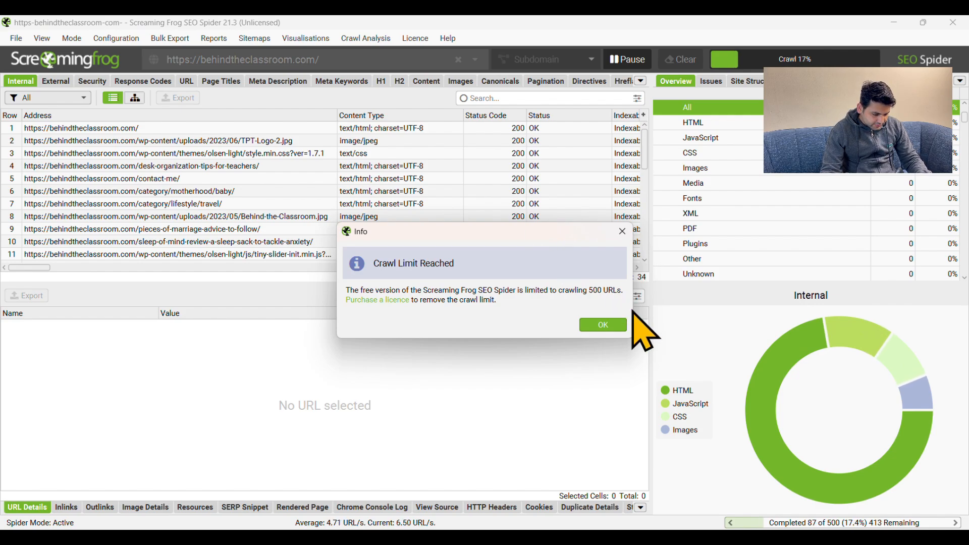
pyautogui.click(603, 325)
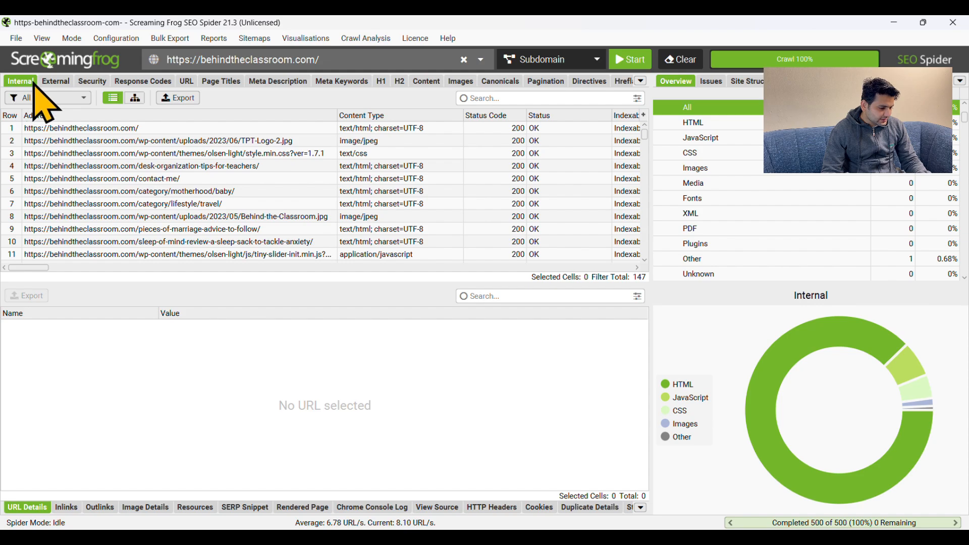
# Step: Examine the crawl's internal URLs and the list of available SEO data categories in Screaming Frog
pyautogui.scroll(-6, 243, 182)
pyautogui.scroll(6, 237, 171)
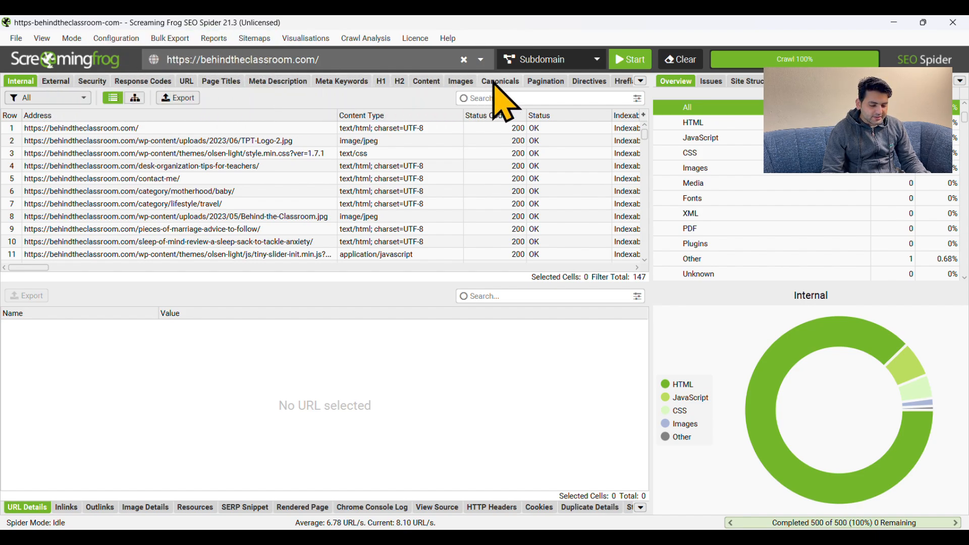
pyautogui.click(641, 82)
pyautogui.scroll(-2, 717, 247)
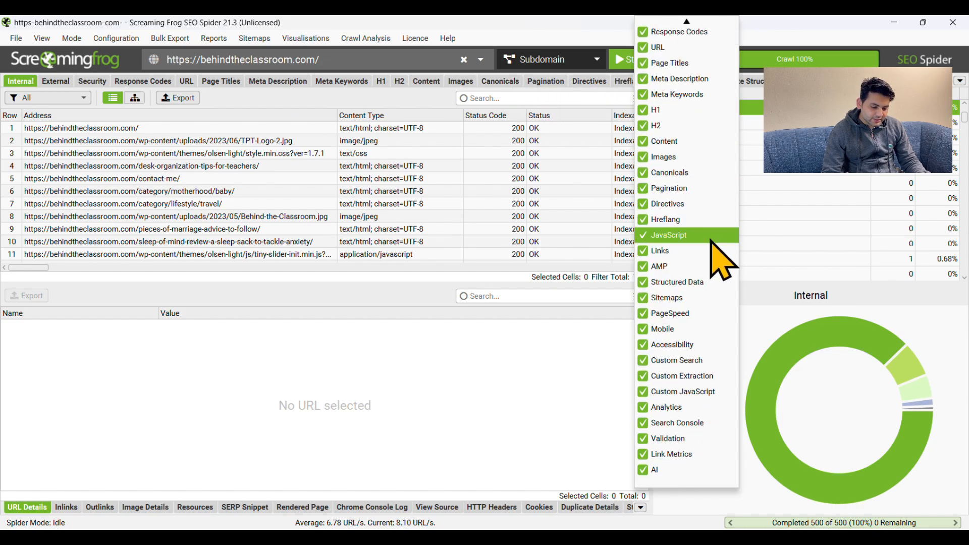
pyautogui.scroll(3, 722, 262)
pyautogui.click(363, 391)
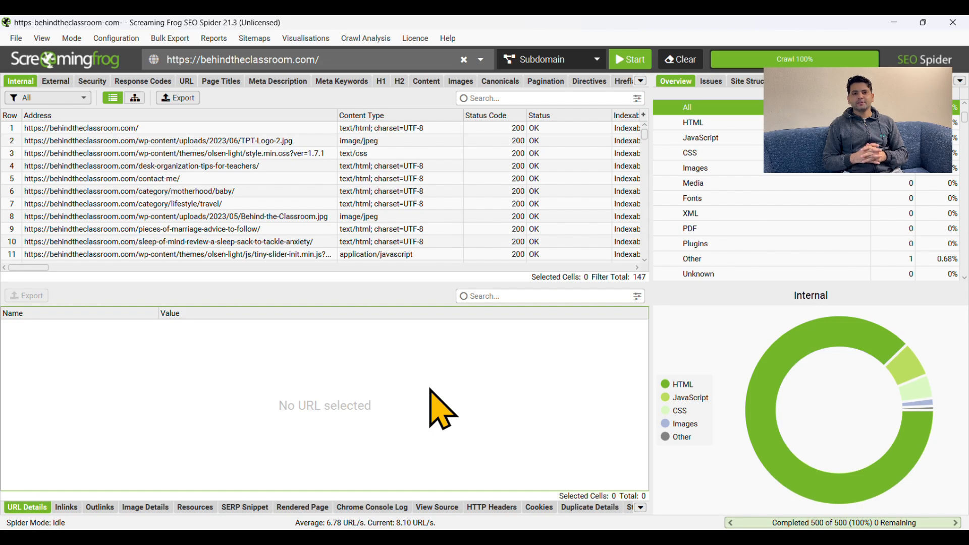
pyautogui.click(57, 23)
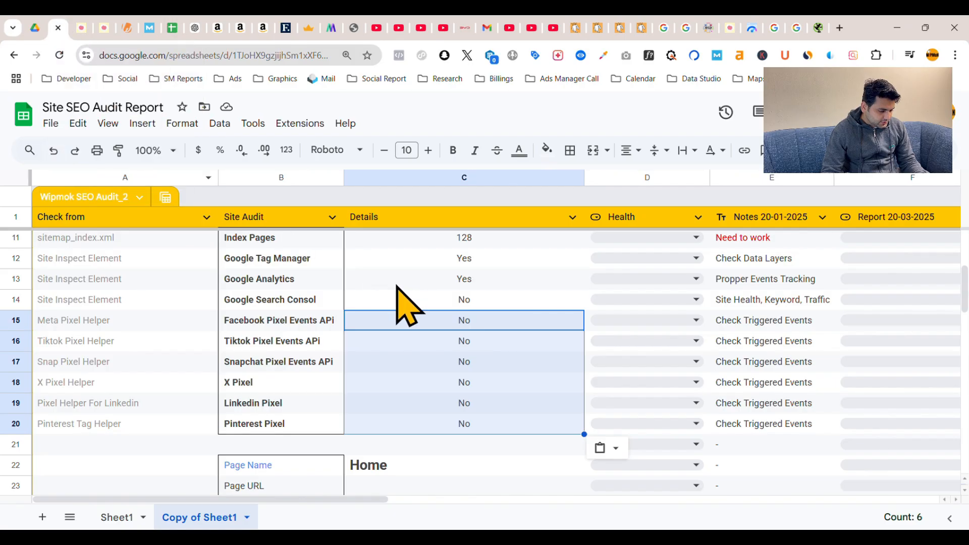
pyautogui.scroll(-3, 410, 284)
pyautogui.click(372, 294)
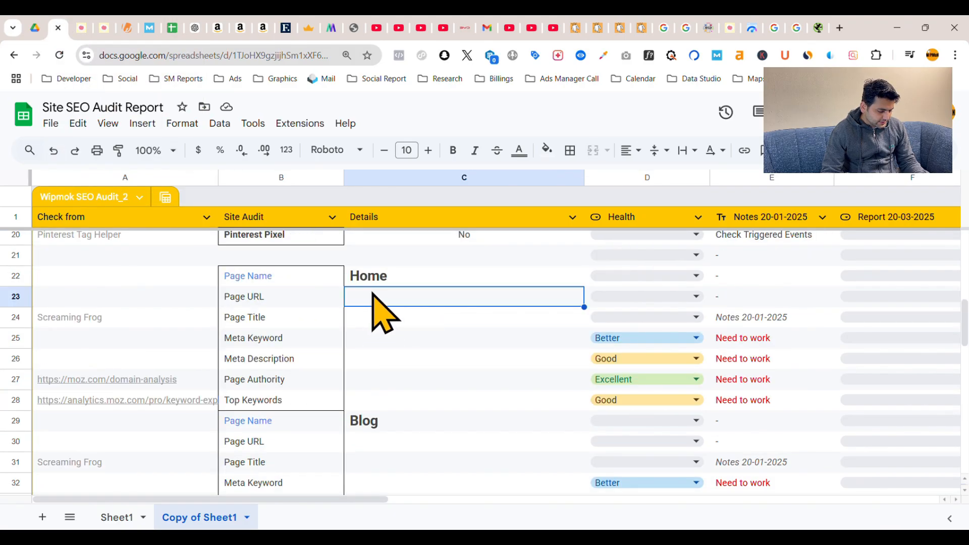
pyautogui.scroll(6, 399, 323)
pyautogui.click(524, 243)
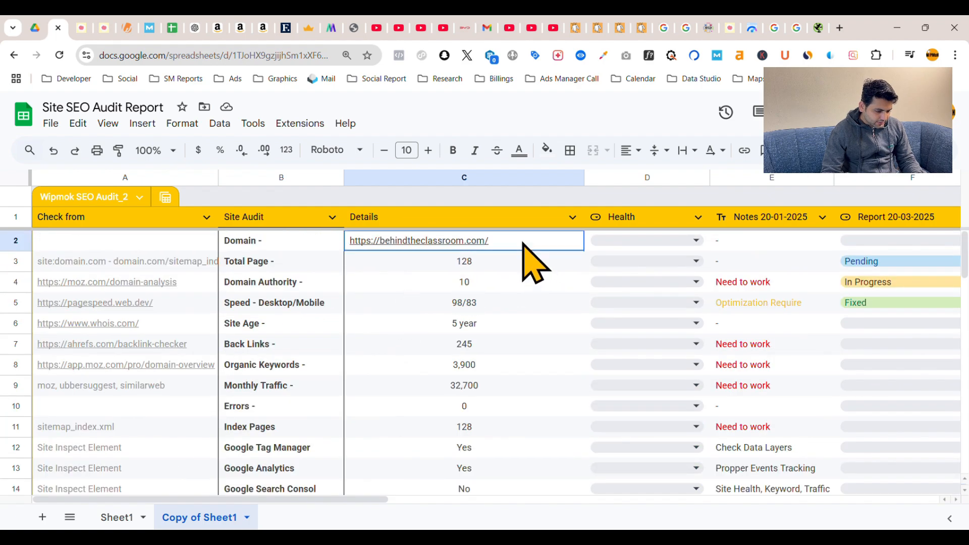
pyautogui.click(523, 266)
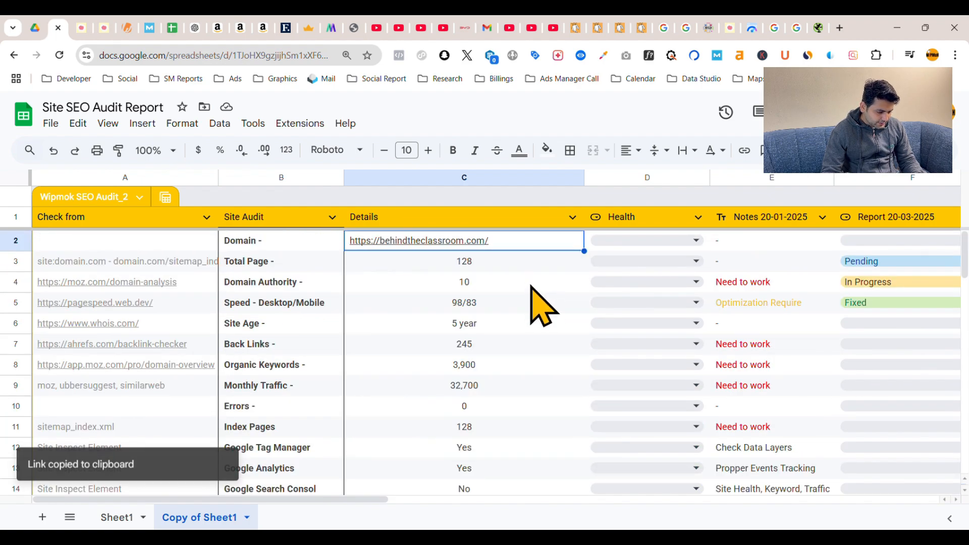
pyautogui.scroll(-5, 530, 328)
pyautogui.click(401, 361)
pyautogui.hotkey('ctrl', 'v')
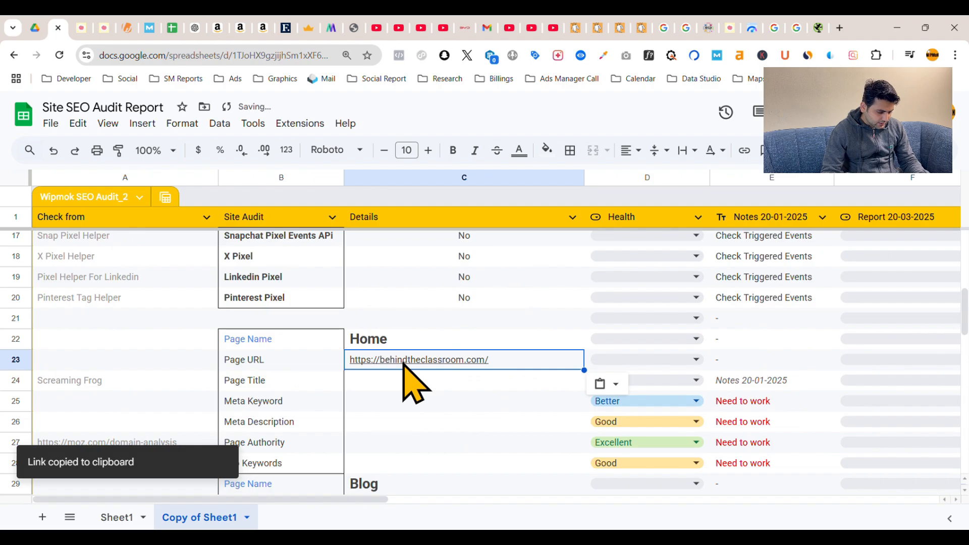
# Step: Copy the home page's title from the Page Titles data in Screaming Frog into the audit sheet's Page Title detail under Home
pyautogui.scroll(-1, 389, 353)
pyautogui.hotkey('alt', 'Tab')
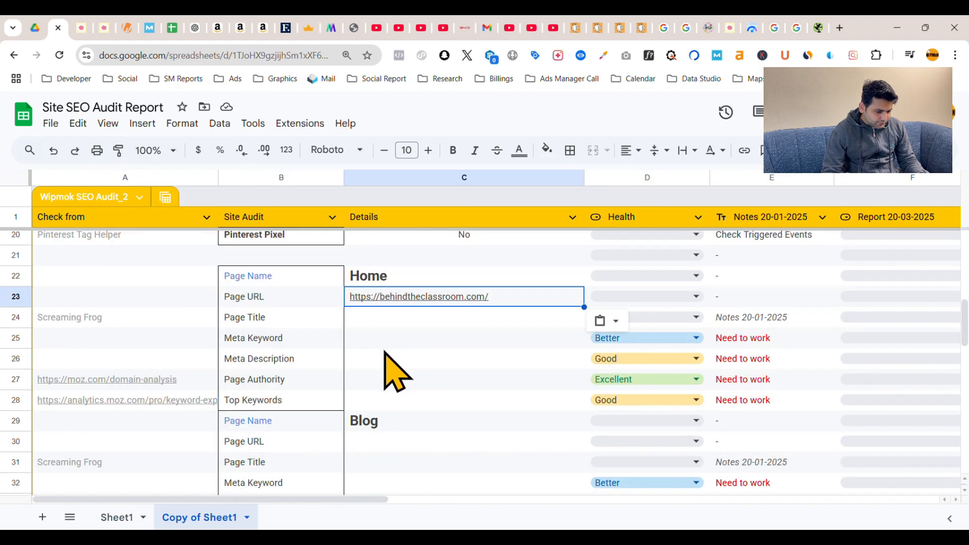
pyautogui.hotkey('alt', 'Tab')
pyautogui.press('Tab')
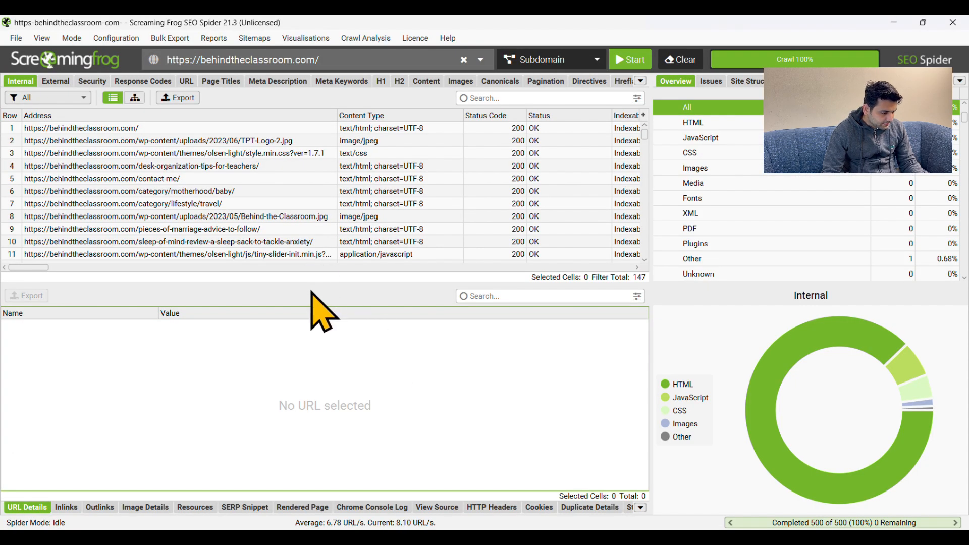
pyautogui.click(86, 129)
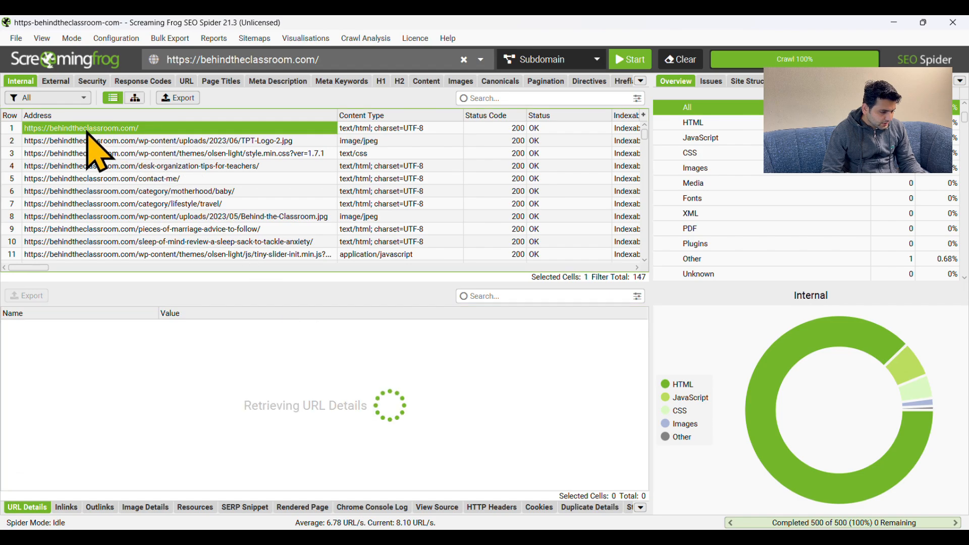
pyautogui.click(221, 81)
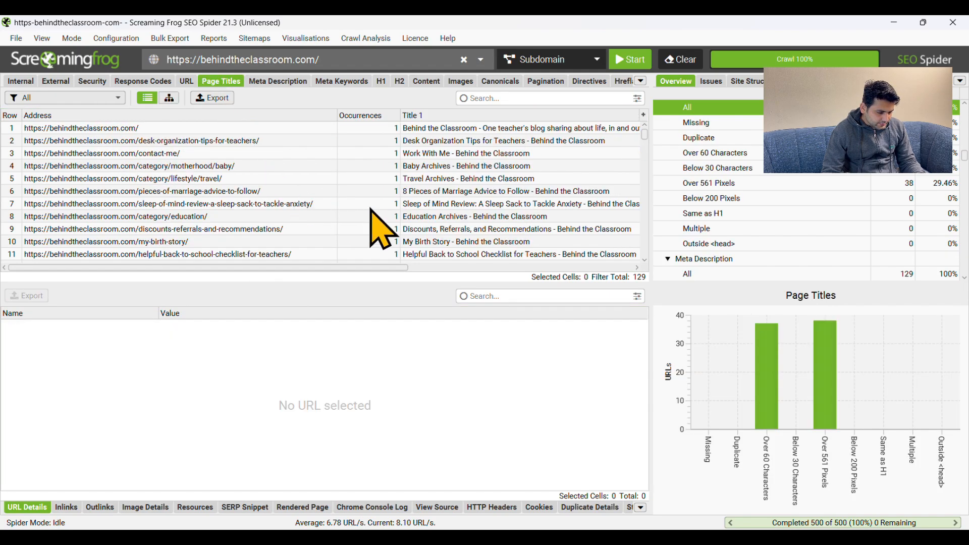
pyautogui.rightClick(444, 128)
pyautogui.click(454, 132)
pyautogui.hotkey('alt', 'Tab')
pyautogui.click(399, 318)
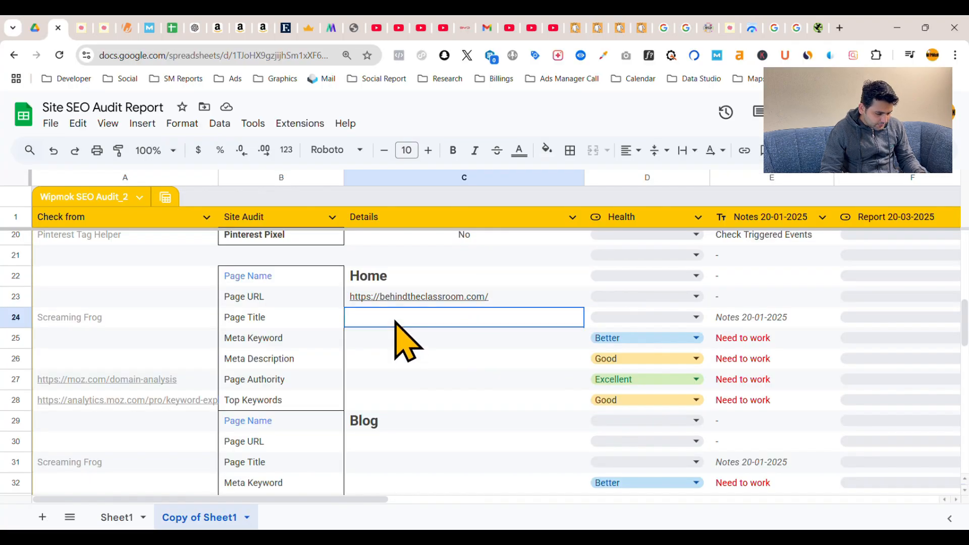
pyautogui.hotkey('ctrl', 'v')
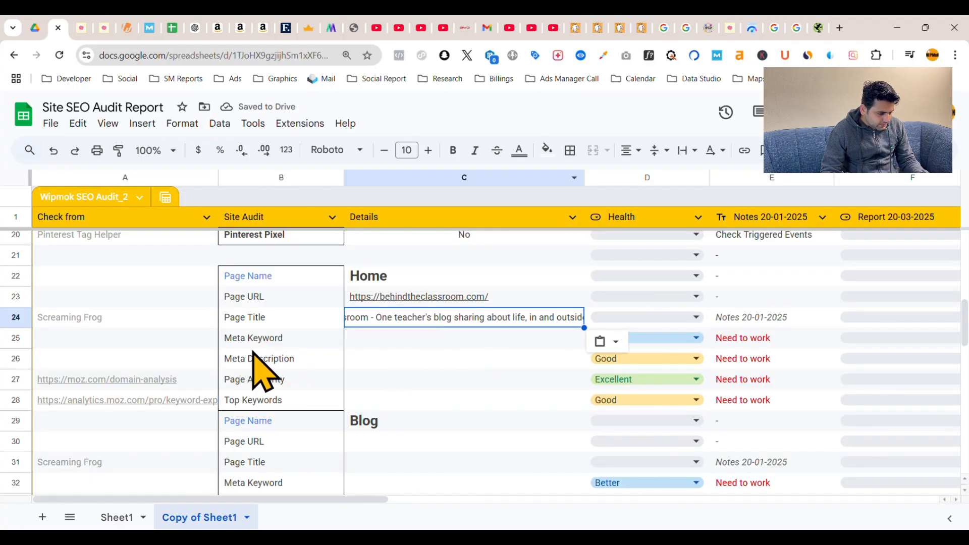
pyautogui.hotkey('alt', 'Tab')
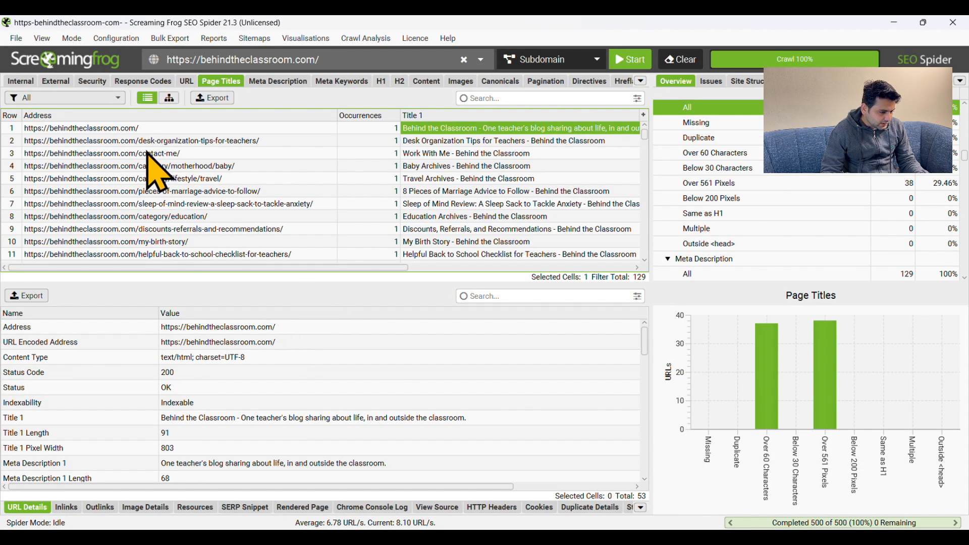
pyautogui.click(352, 84)
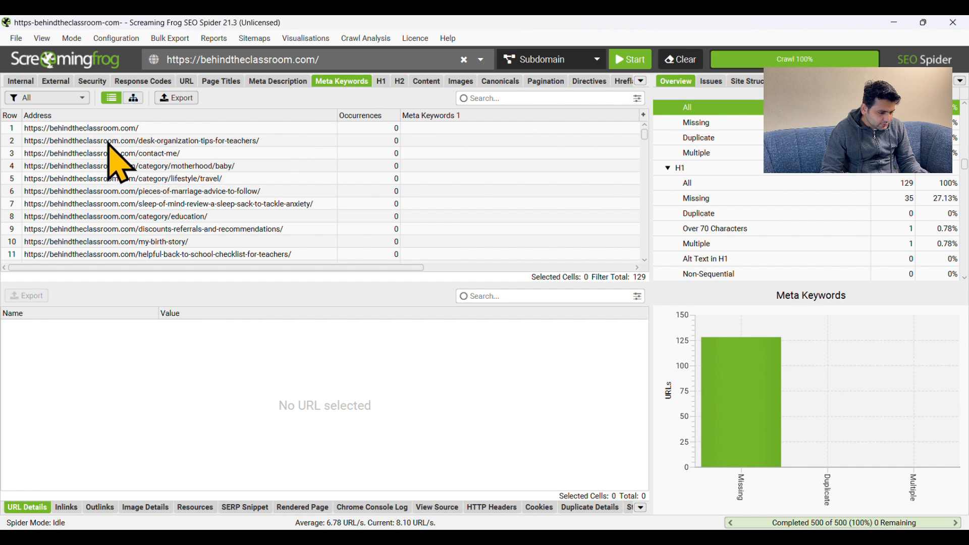
pyautogui.click(110, 133)
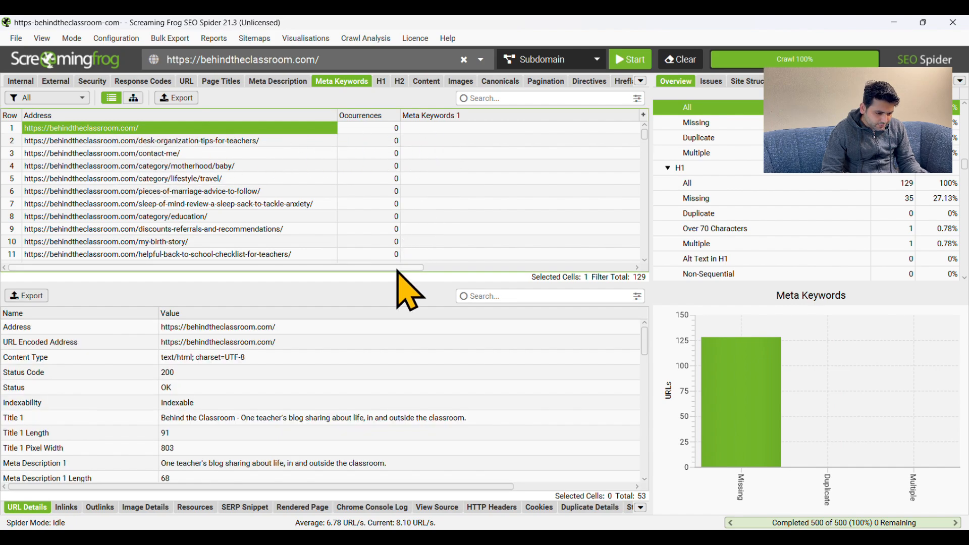
pyautogui.hscroll(1, 408, 273)
pyautogui.moveTo(407, 271); pyautogui.dragTo(223, 284)
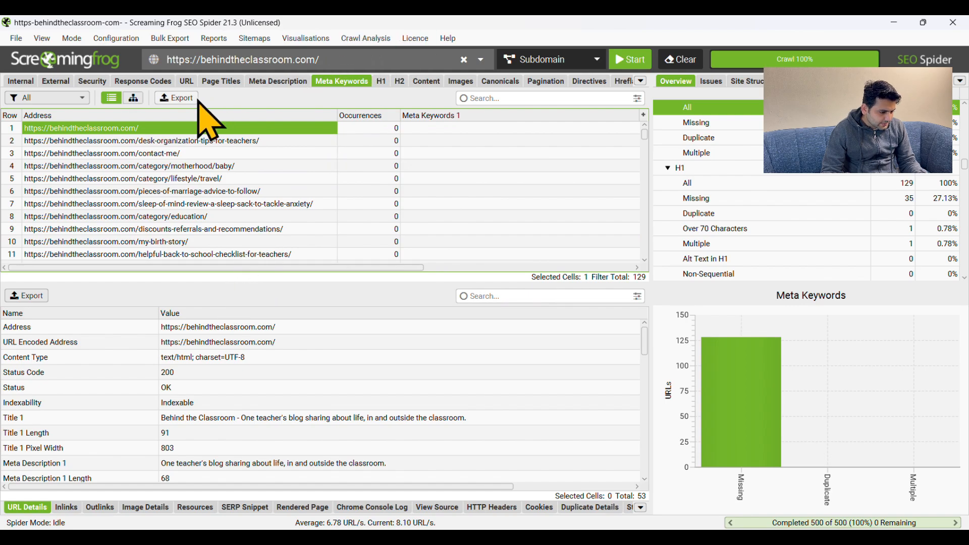
# Step: Copy the home page's meta description from Screaming Frog into the audit sheet's Meta Description detail under Home
pyautogui.click(264, 80)
pyautogui.click(150, 130)
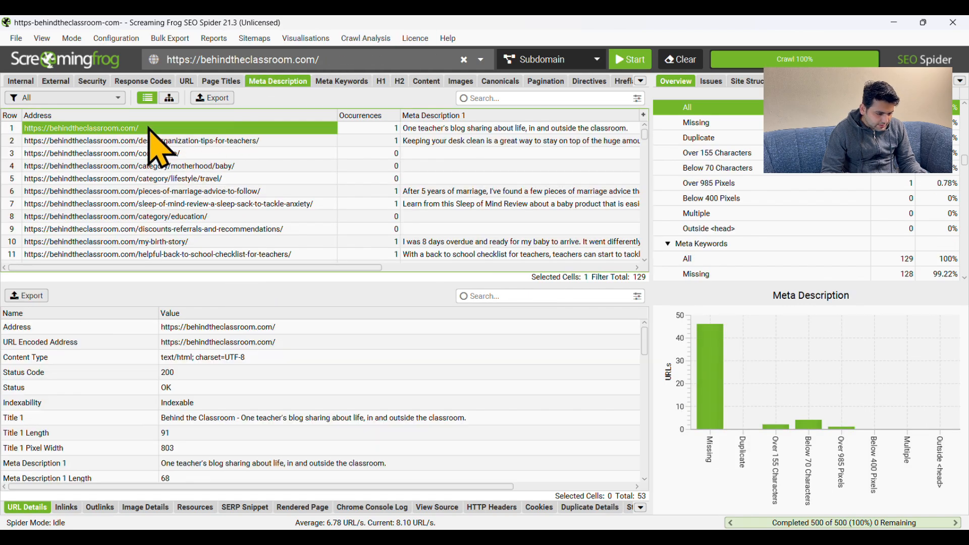
pyautogui.click(474, 130)
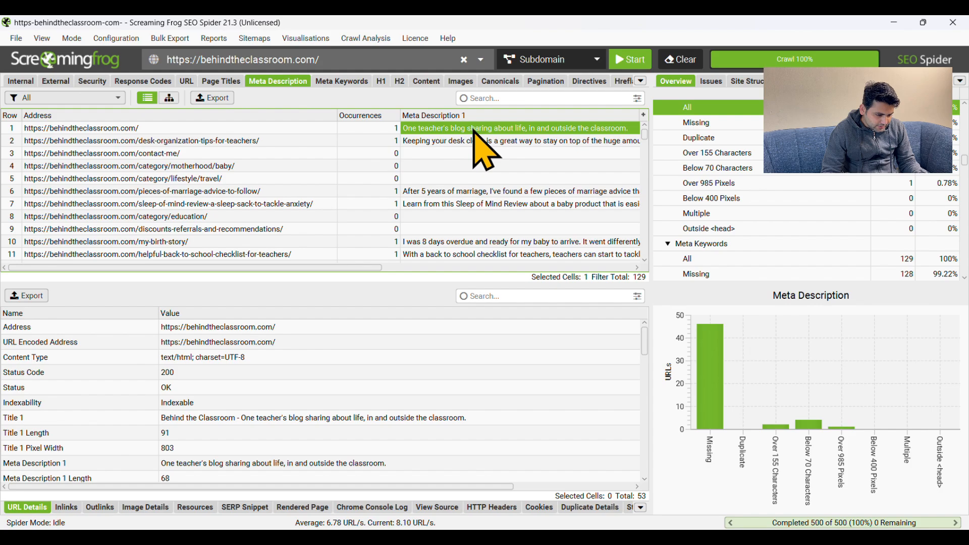
pyautogui.rightClick(478, 132)
pyautogui.click(522, 137)
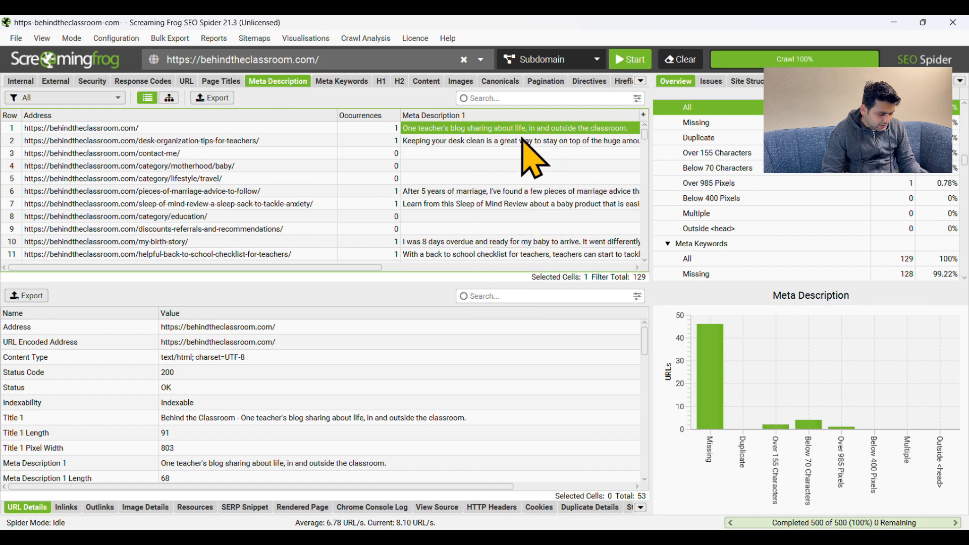
pyautogui.hotkey('alt', 'Tab')
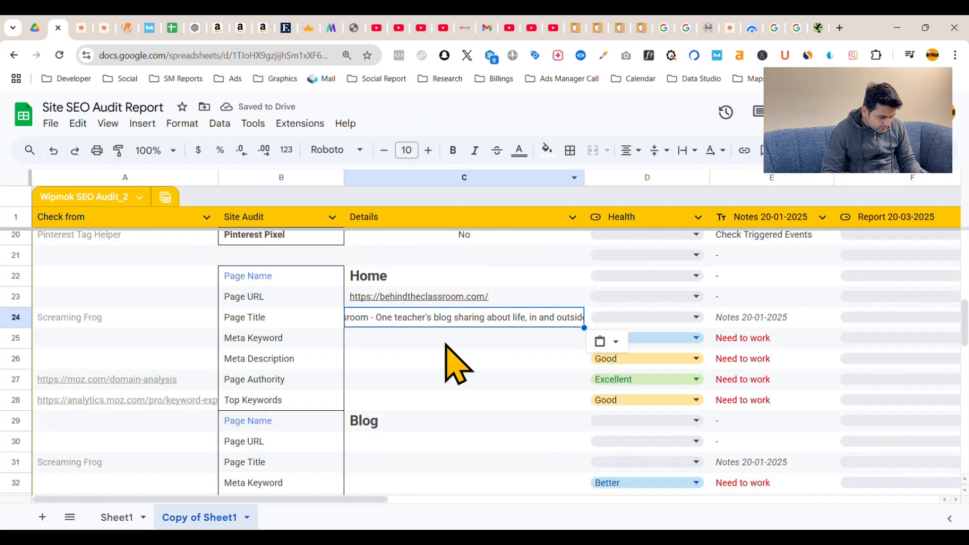
pyautogui.click(367, 362)
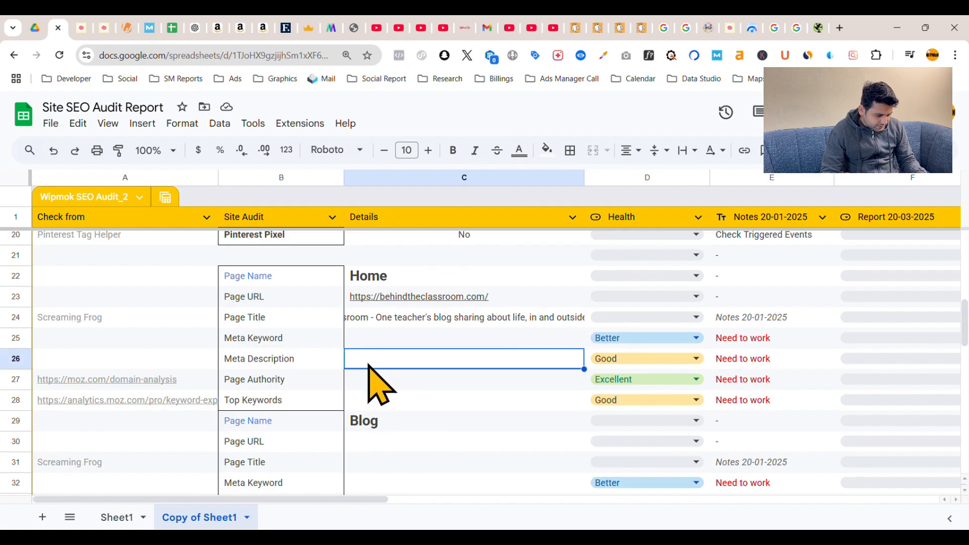
pyautogui.hotkey('ctrl', 'v')
pyautogui.scroll(2, 374, 394)
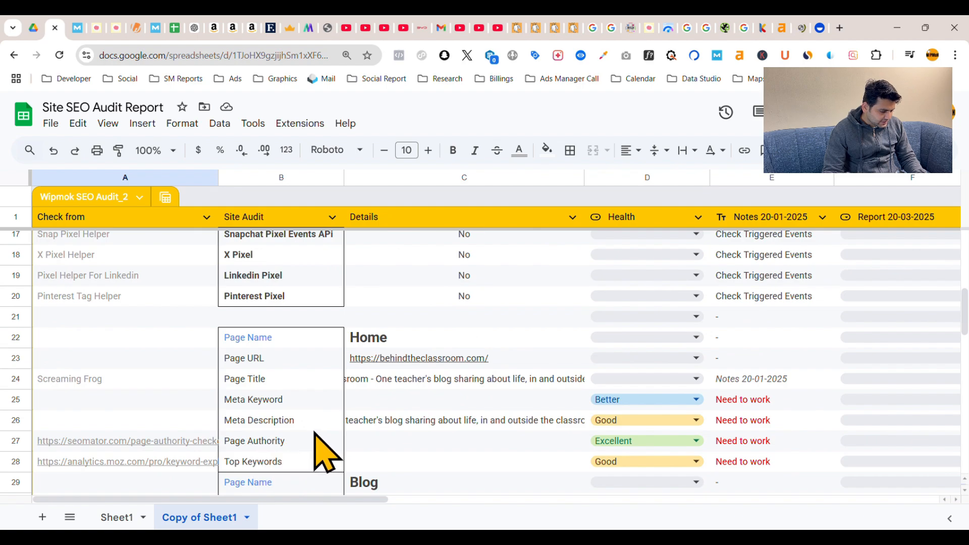
pyautogui.moveTo(109, 443)
pyautogui.click(116, 466)
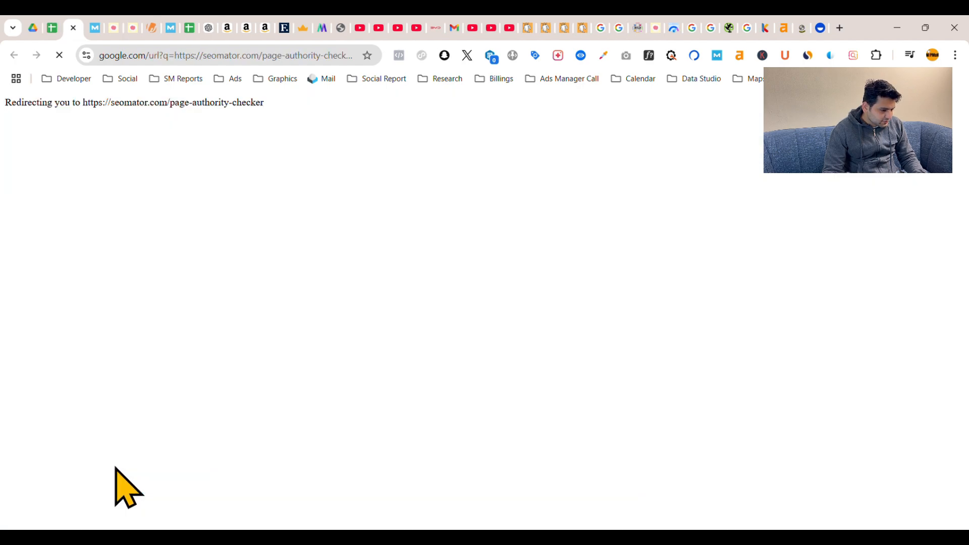
pyautogui.hotkey('ctrl', 'shift', 'Tab')
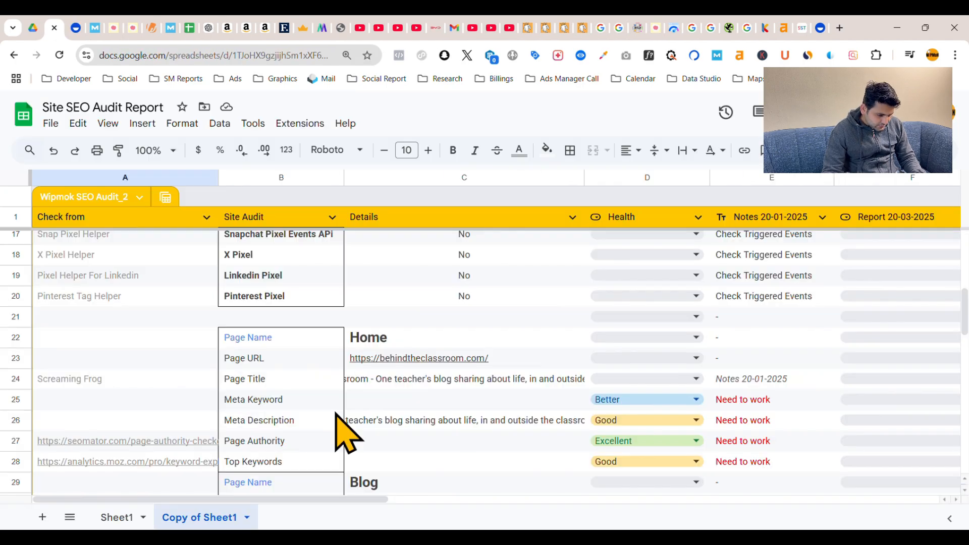
pyautogui.click(515, 359)
pyautogui.click(522, 384)
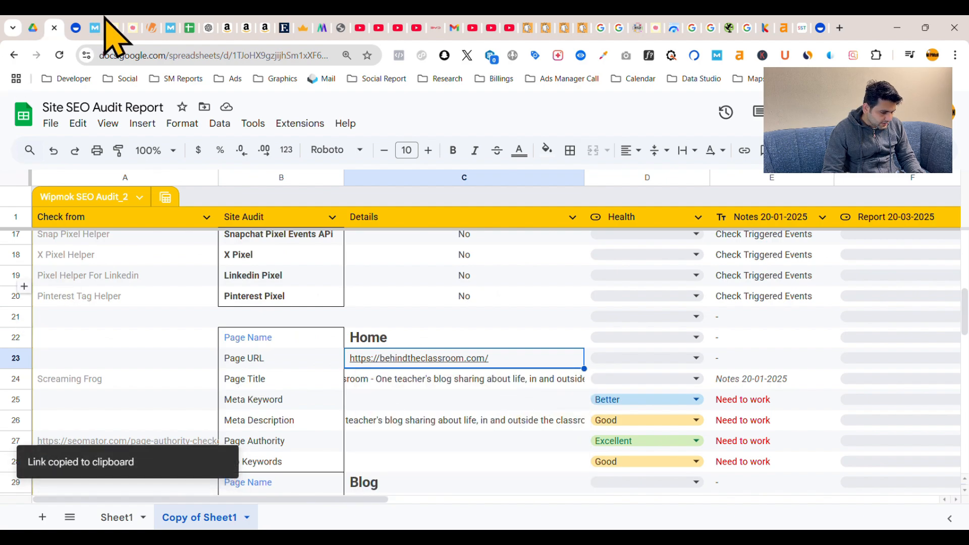
pyautogui.hotkey('ctrl', 'Tab')
pyautogui.click(448, 433)
pyautogui.hotkey('ctrl', 'v')
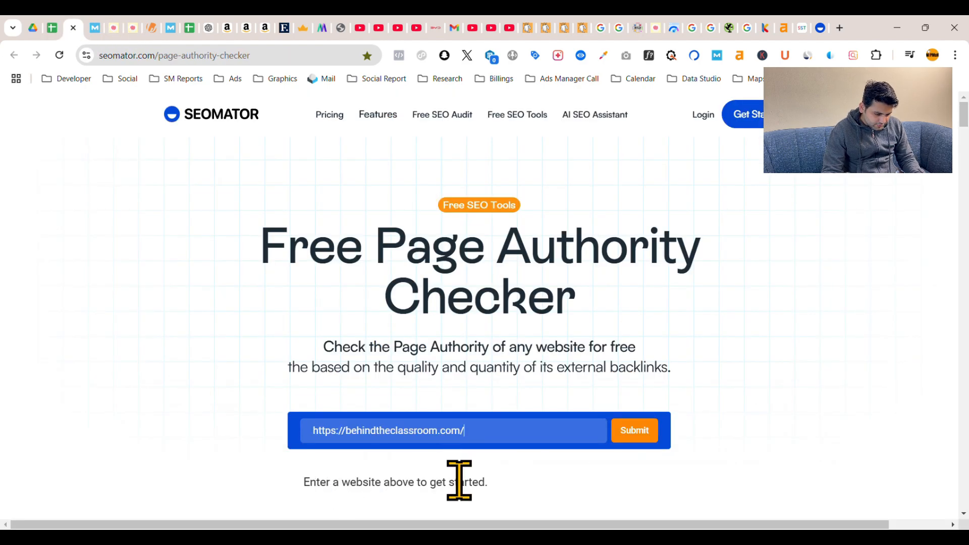
pyautogui.click(637, 438)
pyautogui.scroll(-6, 609, 437)
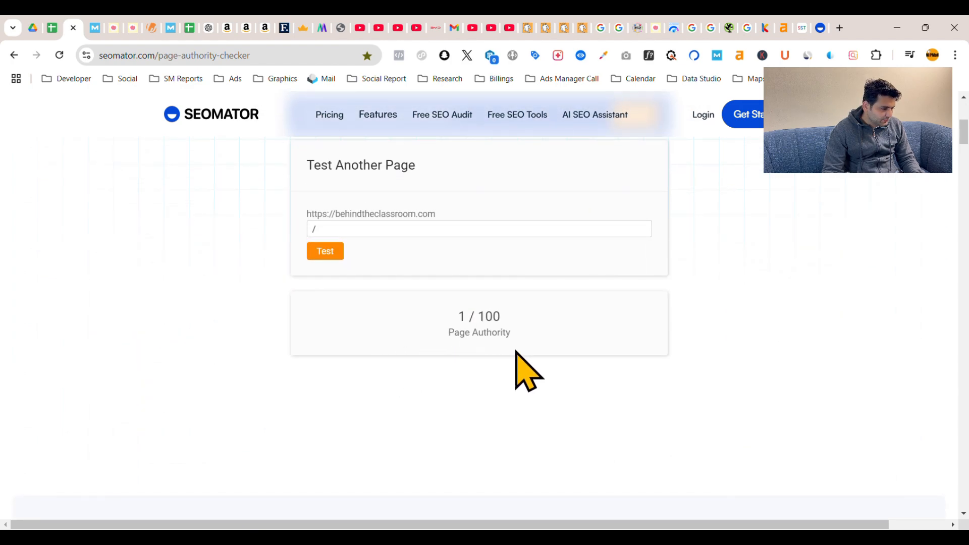
# Step: Return to the audit sheet and enter 1 as the Home section's Page Authority detail
pyautogui.click(48, 26)
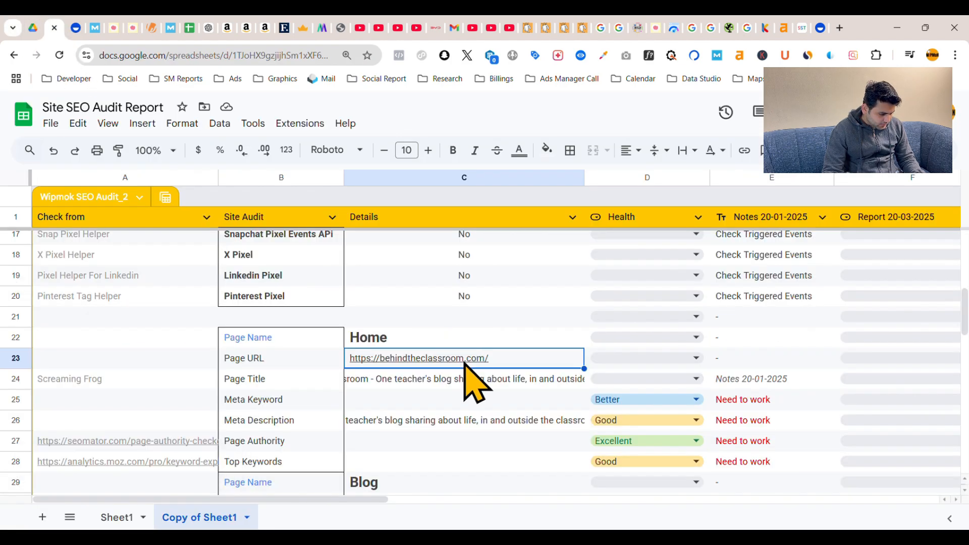
pyautogui.click(203, 403)
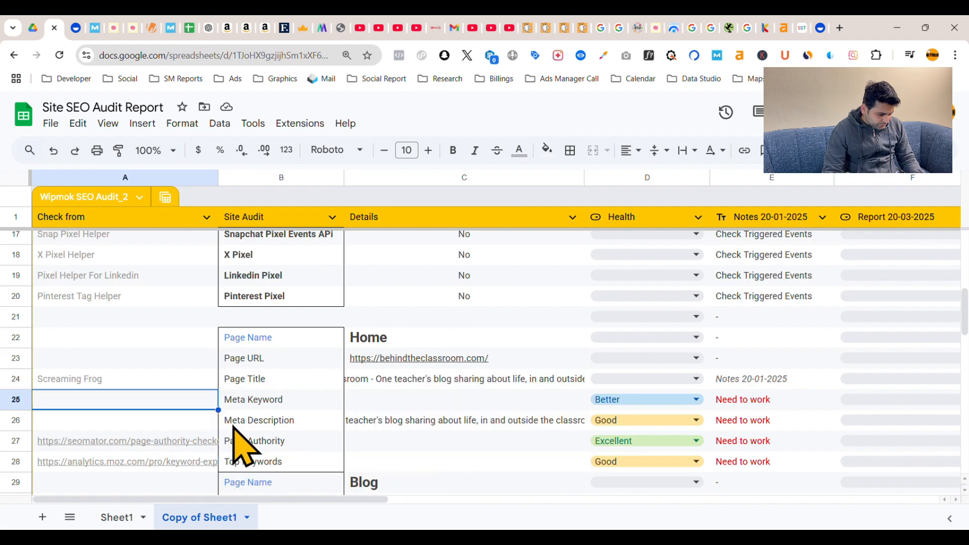
pyautogui.click(395, 441)
pyautogui.write('1')
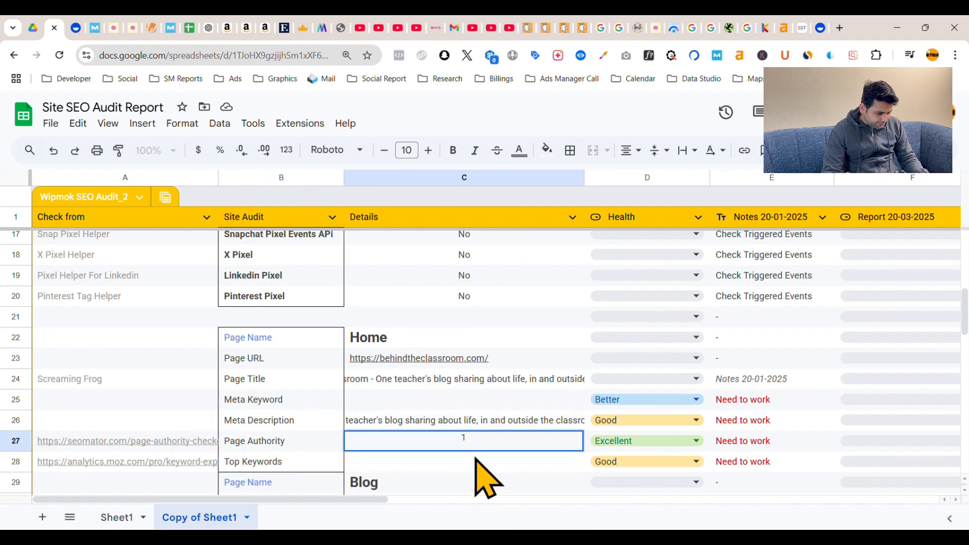
pyautogui.press('Return')
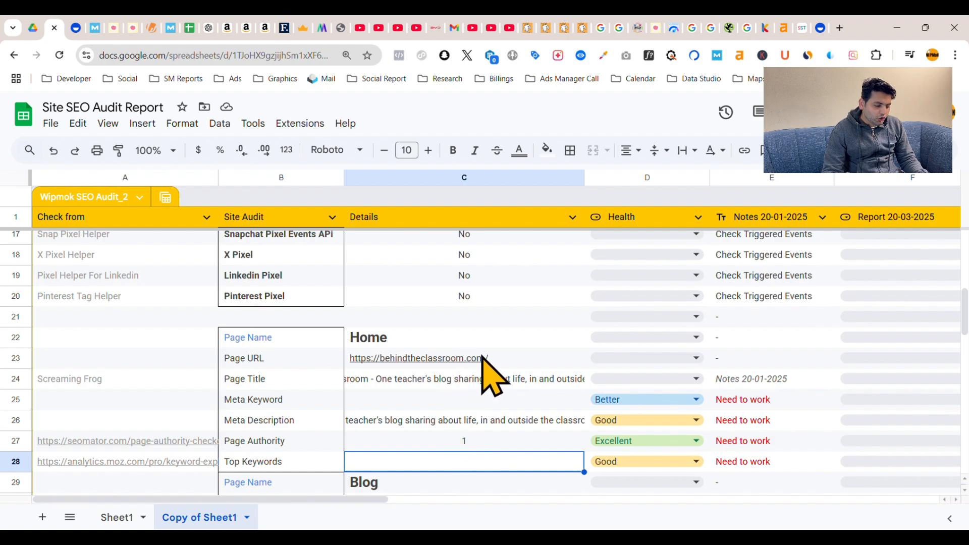
pyautogui.moveTo(167, 465)
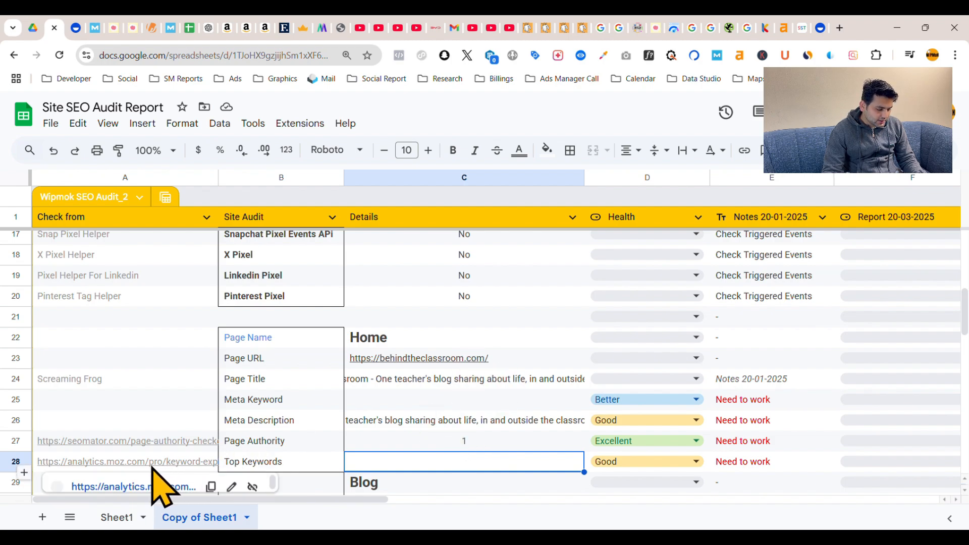
pyautogui.click(141, 487)
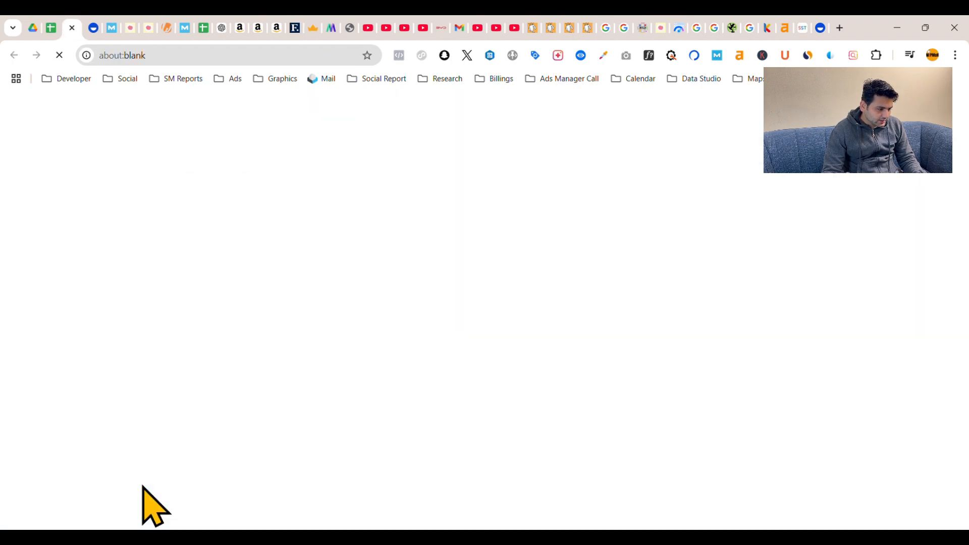
pyautogui.click(53, 27)
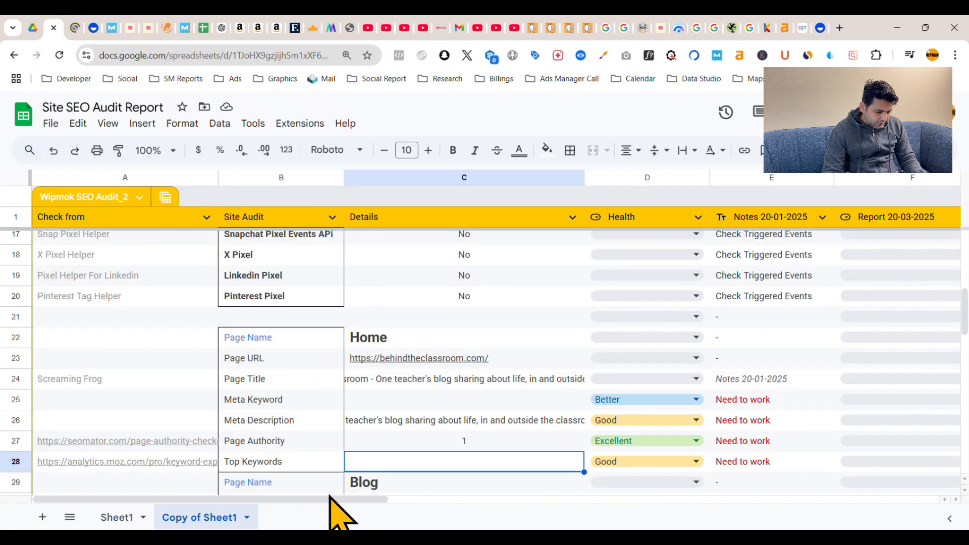
pyautogui.click(519, 359)
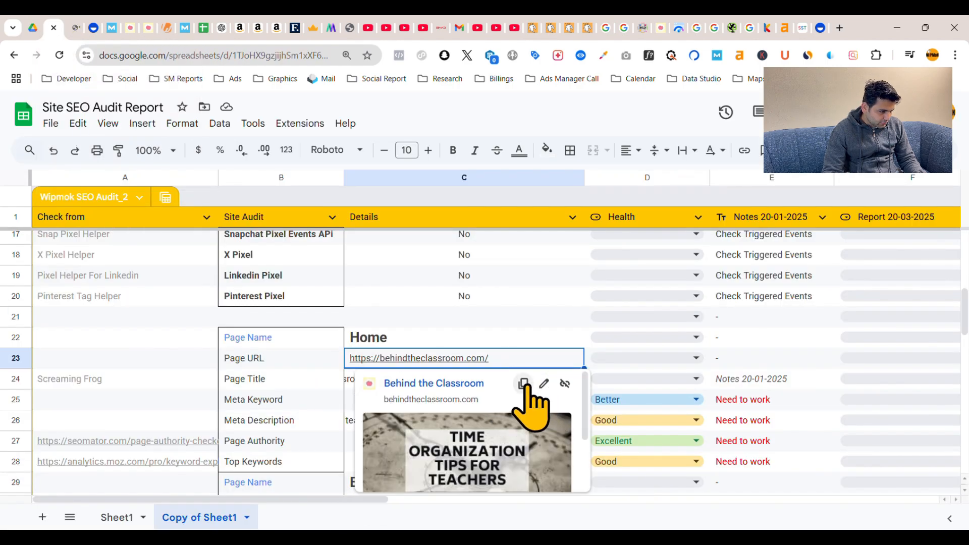
pyautogui.click(523, 384)
pyautogui.click(75, 26)
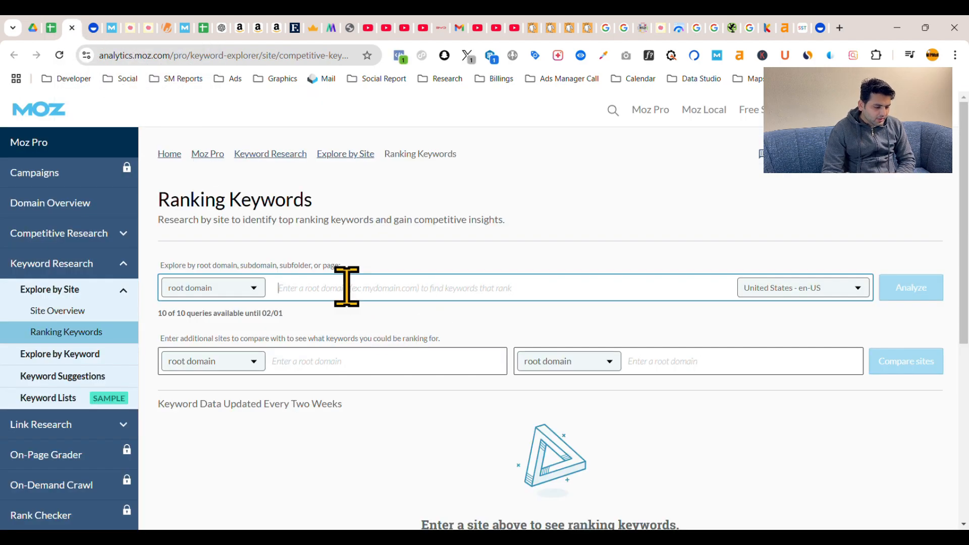
pyautogui.hotkey('ctrl', 'v')
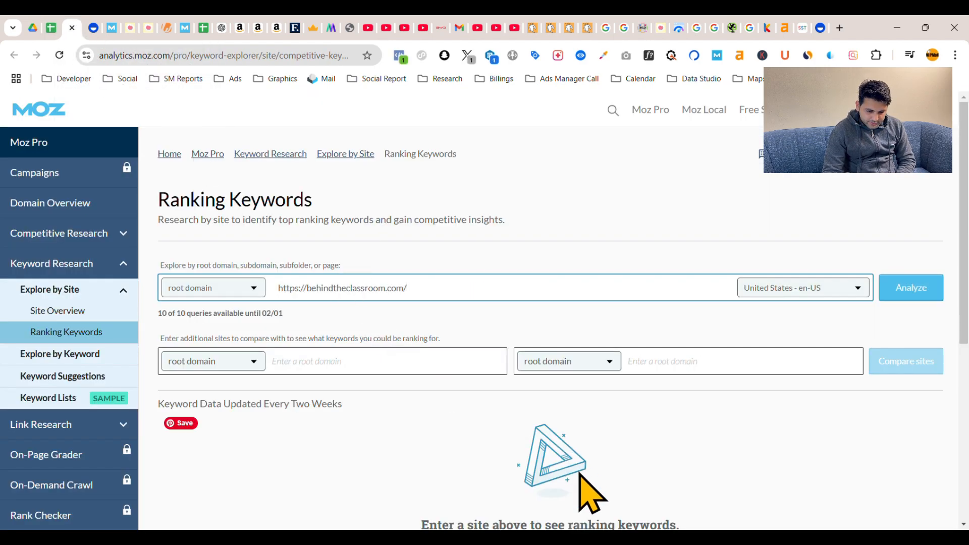
pyautogui.click(919, 290)
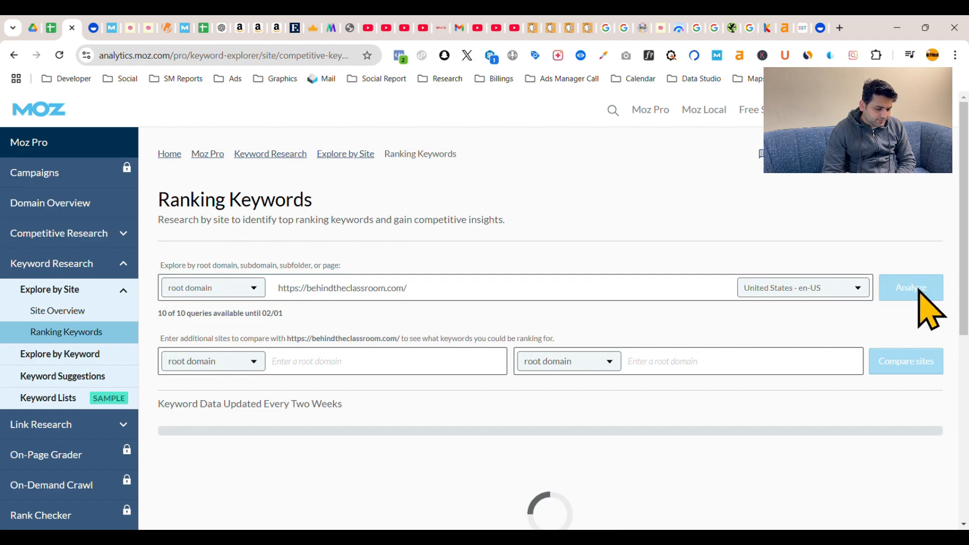
# Step: Copy the top ranking keyword, best toys for 6 month old, from Moz into Home's Top Keywords detail in the audit sheet and remove its link
pyautogui.scroll(-6, 470, 374)
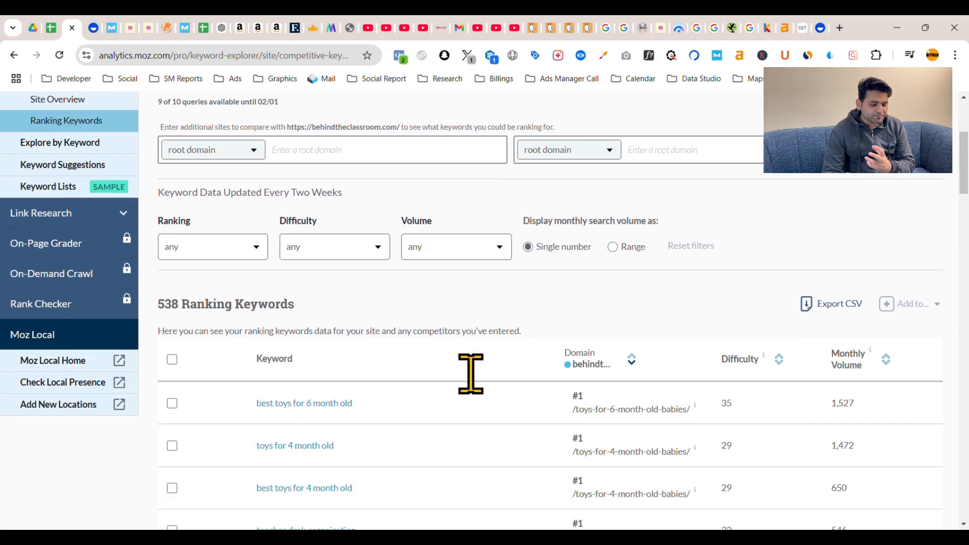
pyautogui.scroll(-1, 470, 374)
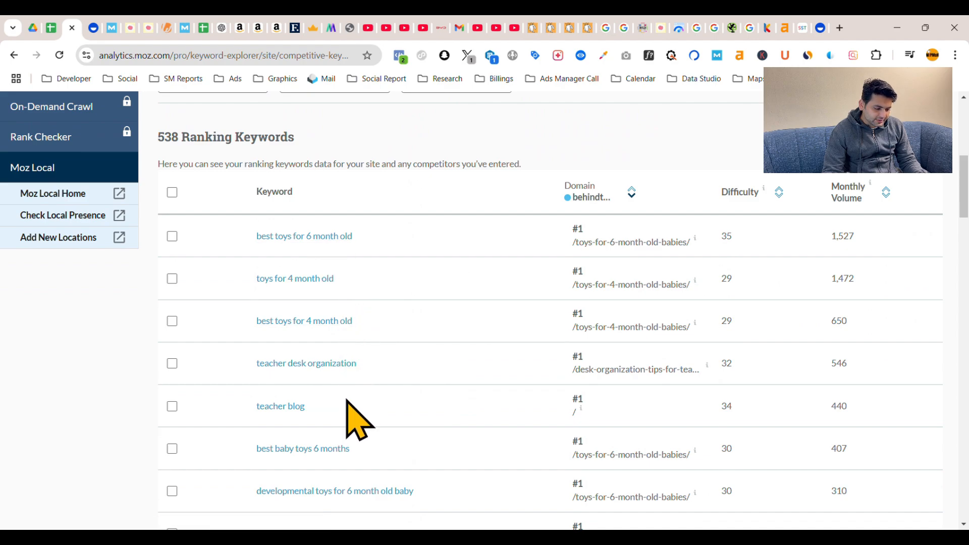
pyautogui.moveTo(237, 234); pyautogui.dragTo(386, 237)
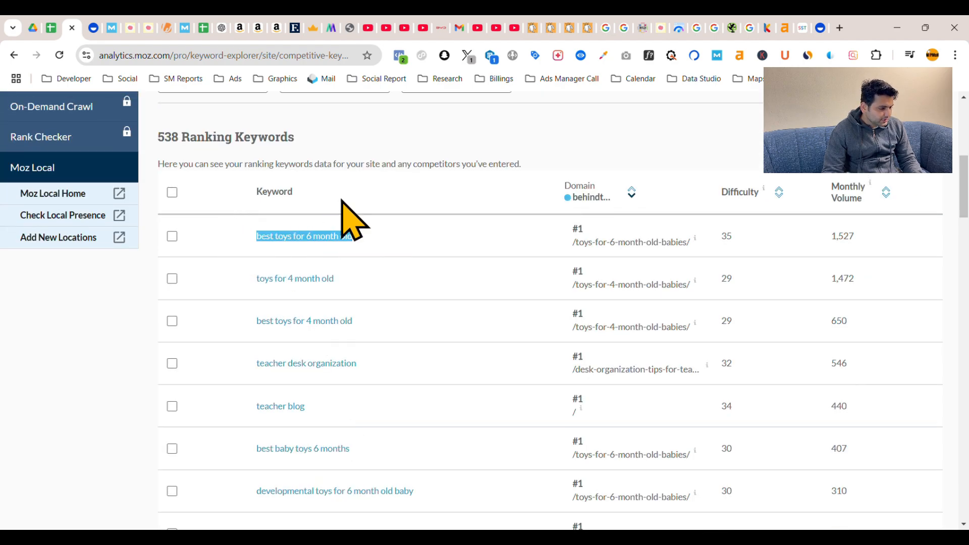
pyautogui.click(51, 28)
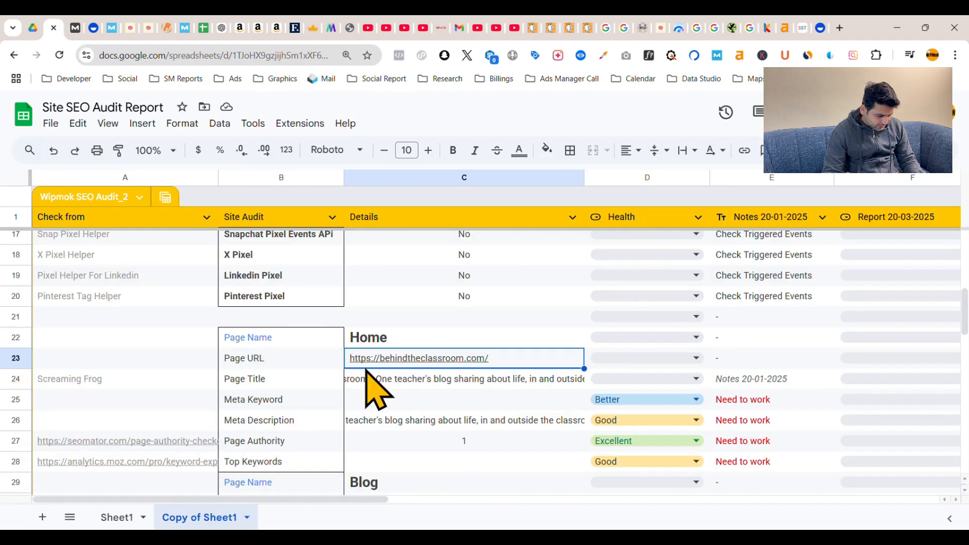
pyautogui.click(387, 463)
pyautogui.hotkey('ctrl', 'v')
pyautogui.scroll(-1, 505, 398)
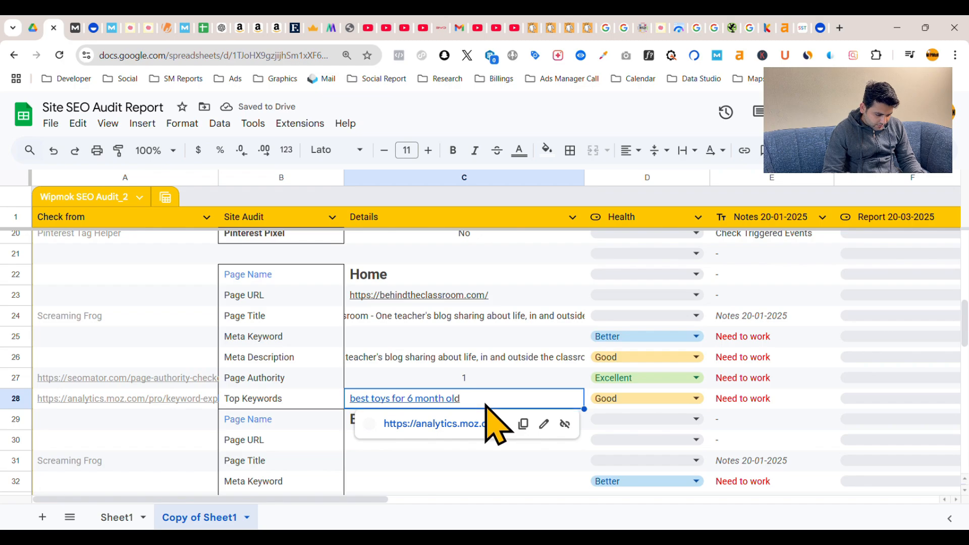
pyautogui.click(565, 425)
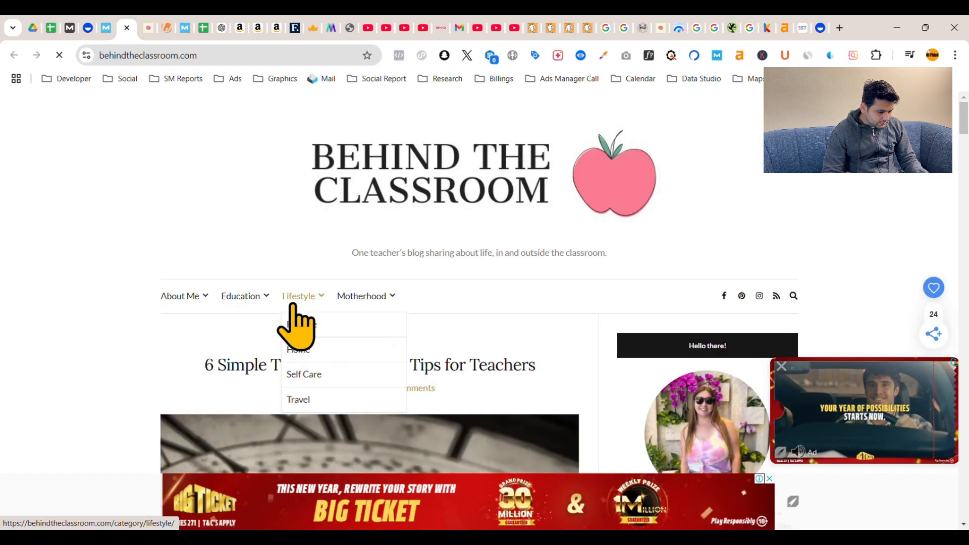
# Step: Open the Lifestyle category page on the behindtheclassroom.com site and copy its URL
pyautogui.click(294, 303)
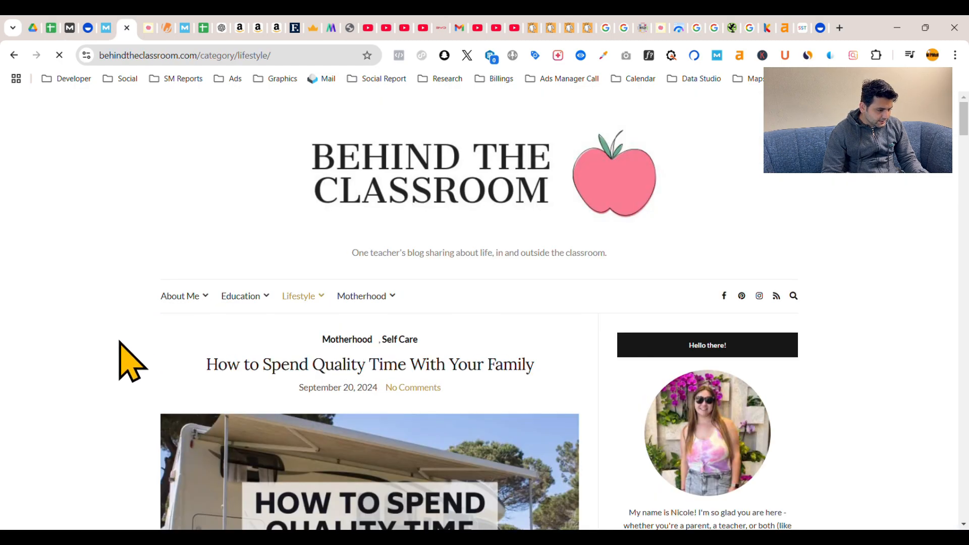
pyautogui.scroll(-2, 119, 342)
pyautogui.scroll(2, 251, 302)
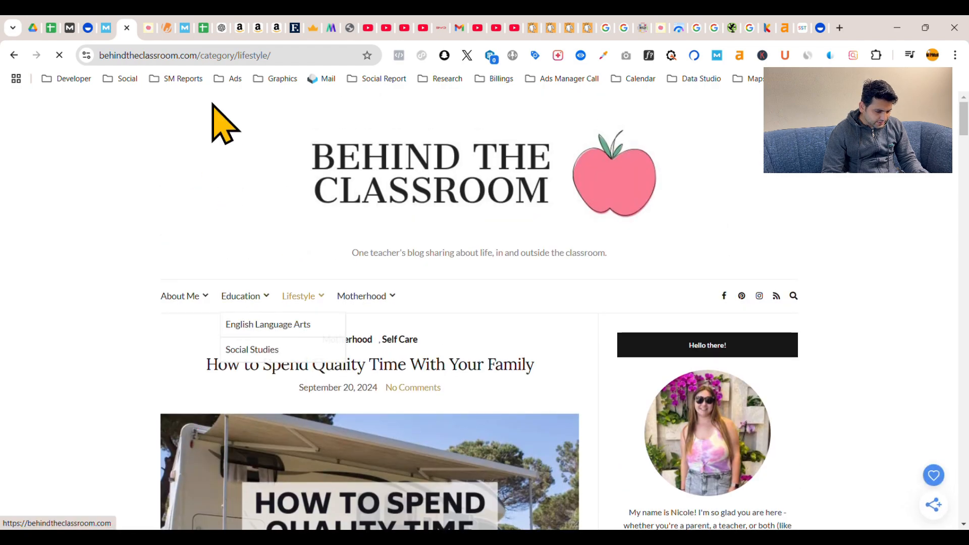
pyautogui.scroll(-5, 301, 277)
pyautogui.scroll(5, 303, 274)
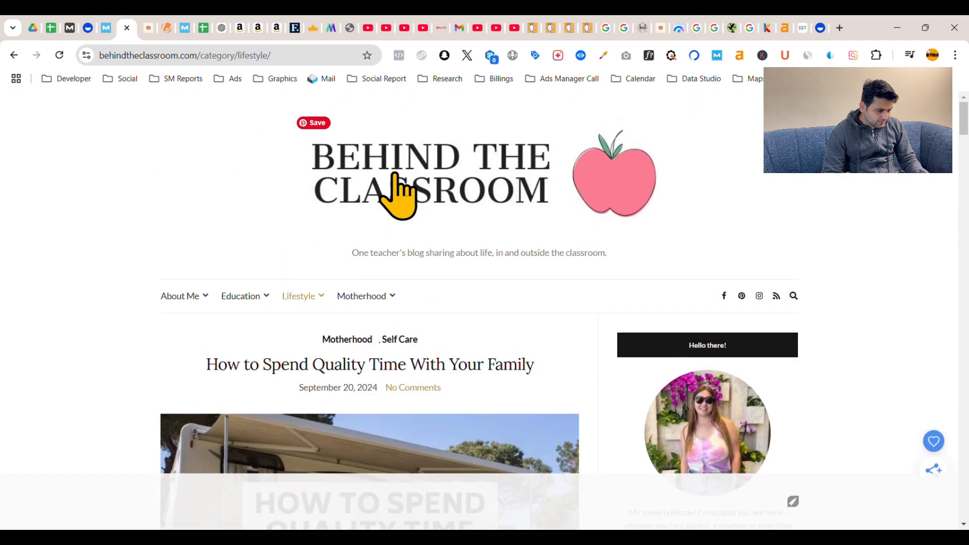
pyautogui.click(217, 56)
pyautogui.hotkey('ctrl', 'c')
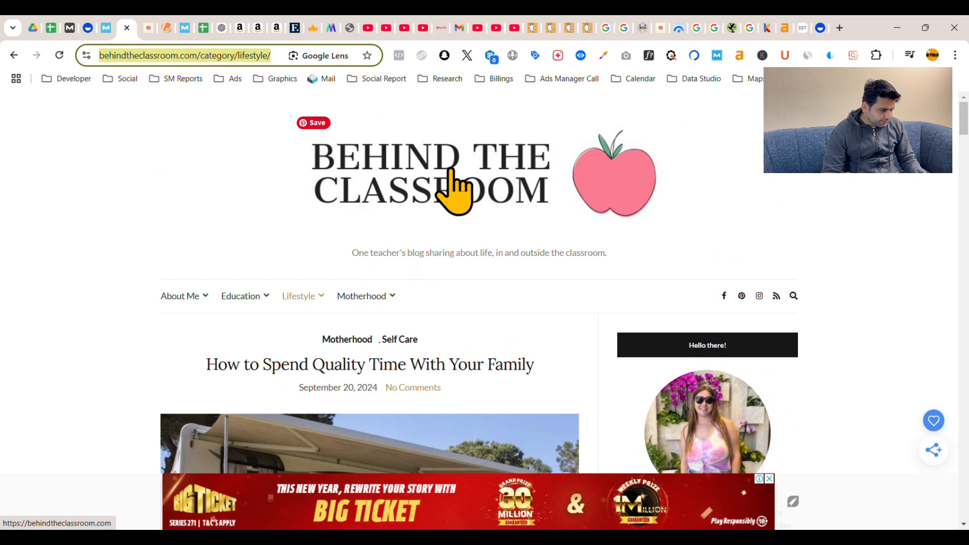
pyautogui.click(51, 27)
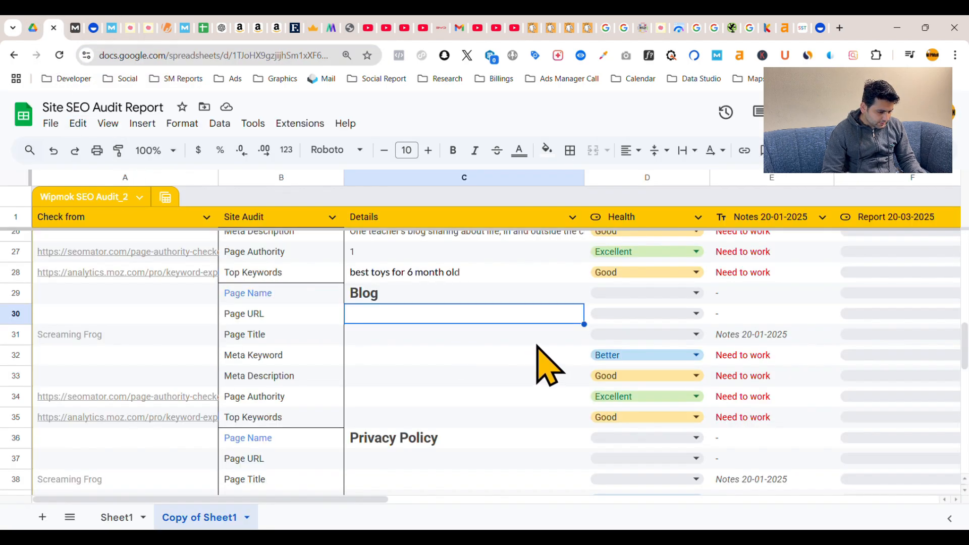
pyautogui.click(399, 300)
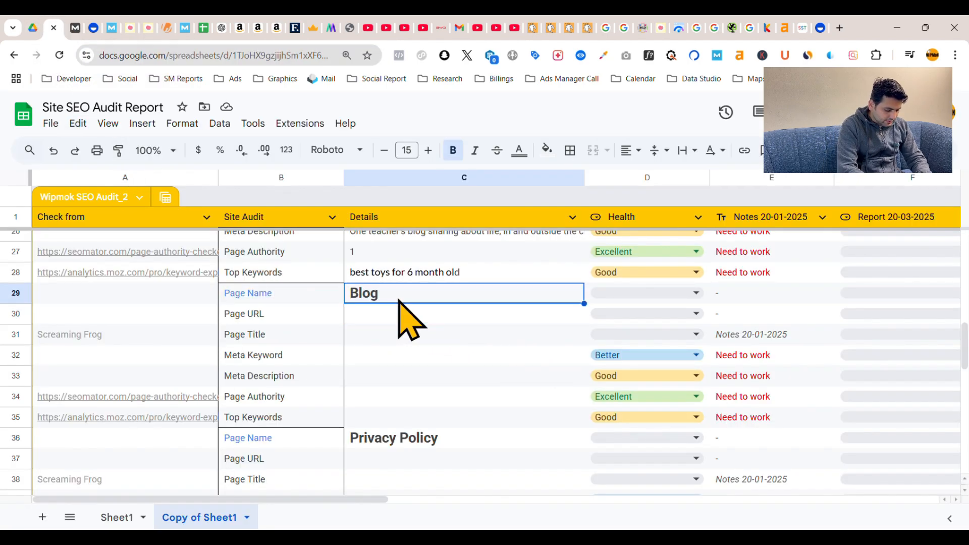
pyautogui.write('Lifestyl')
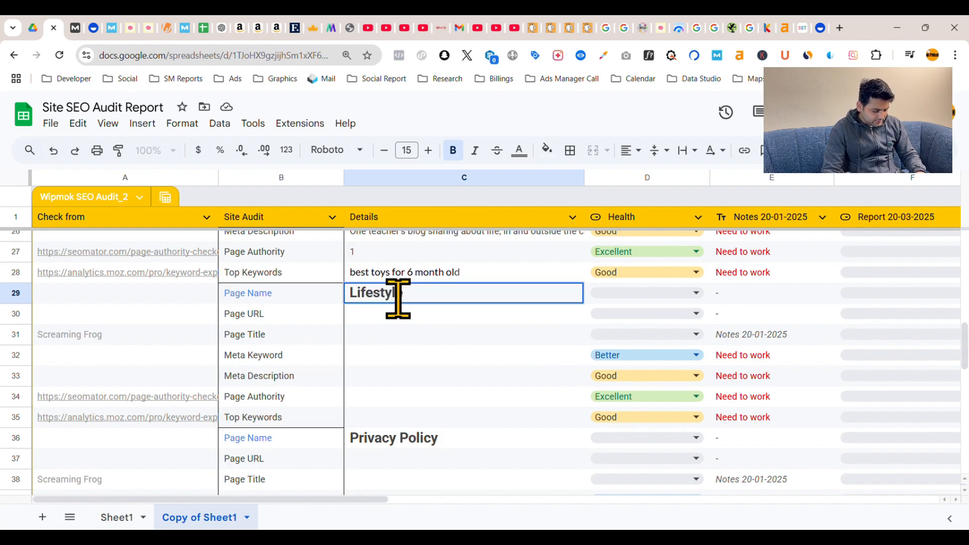
pyautogui.press('Return')
pyautogui.hotkey('ctrl', 'v')
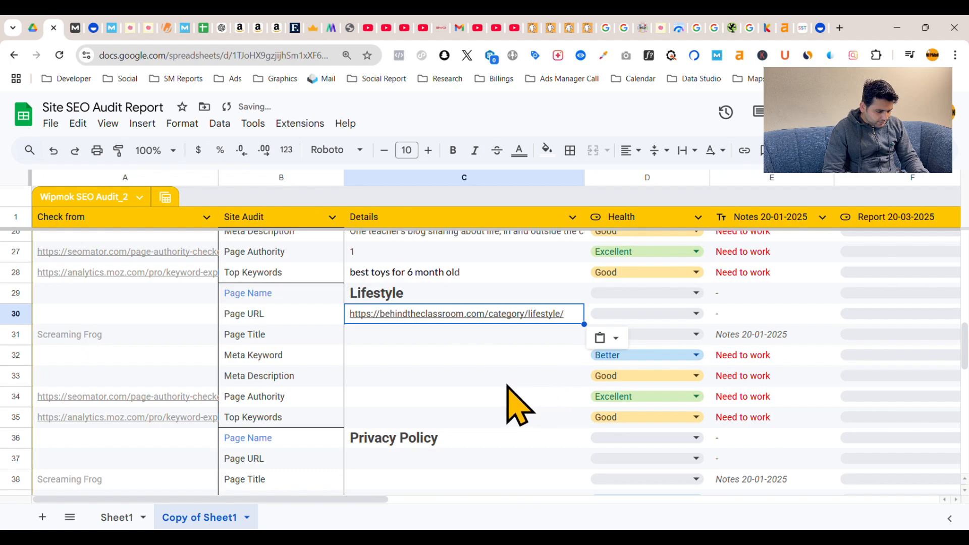
# Step: Switch to Screaming Frog and search the meta description results for lifestyle
pyautogui.click(371, 336)
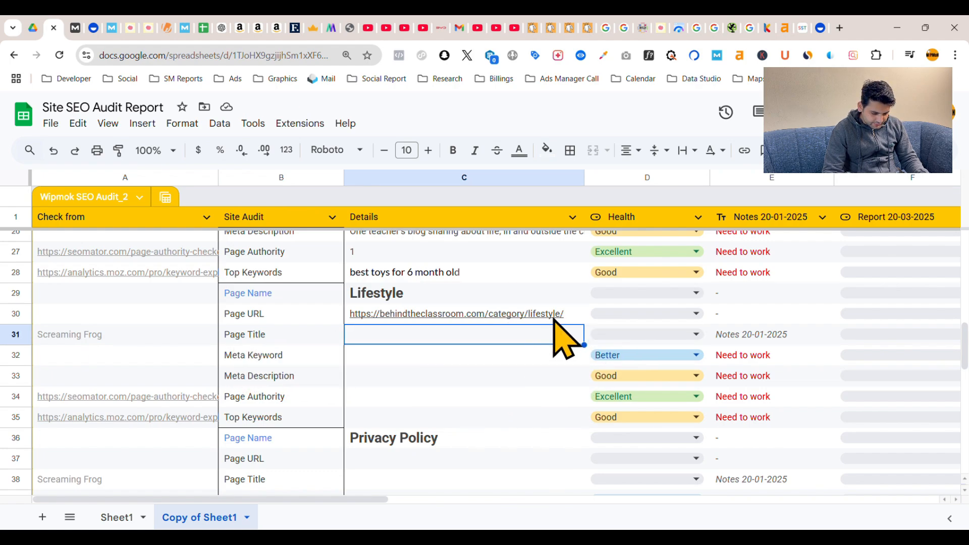
pyautogui.hotkey('alt', 'Tab')
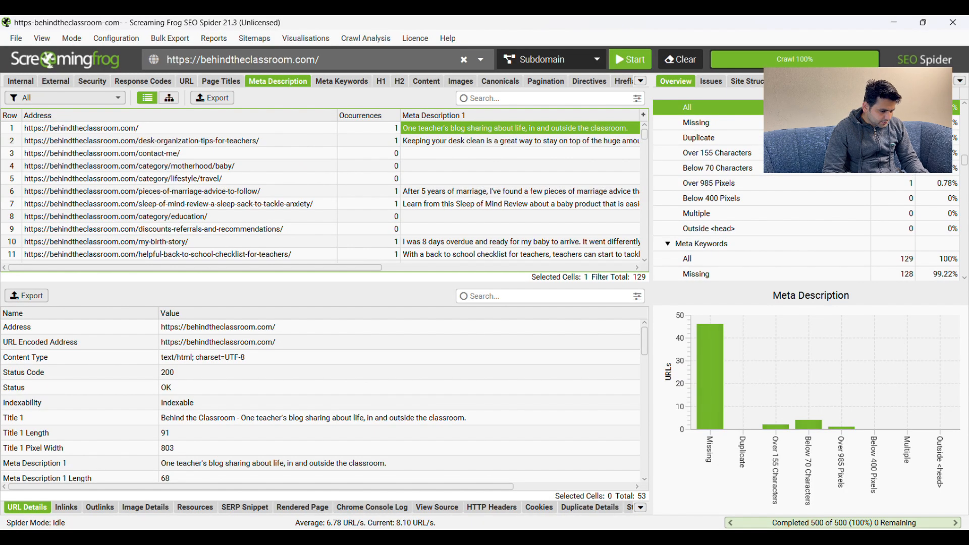
pyautogui.click(497, 99)
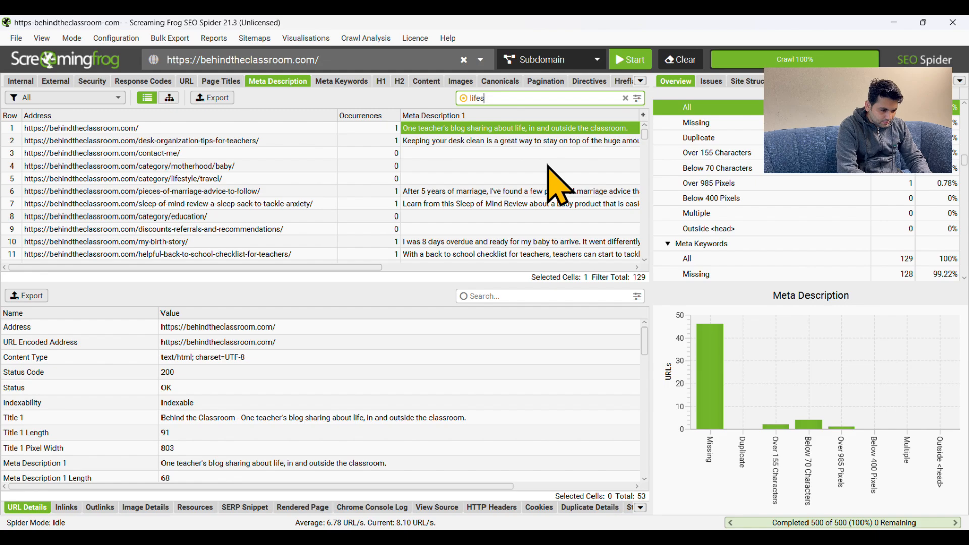
pyautogui.press('Return')
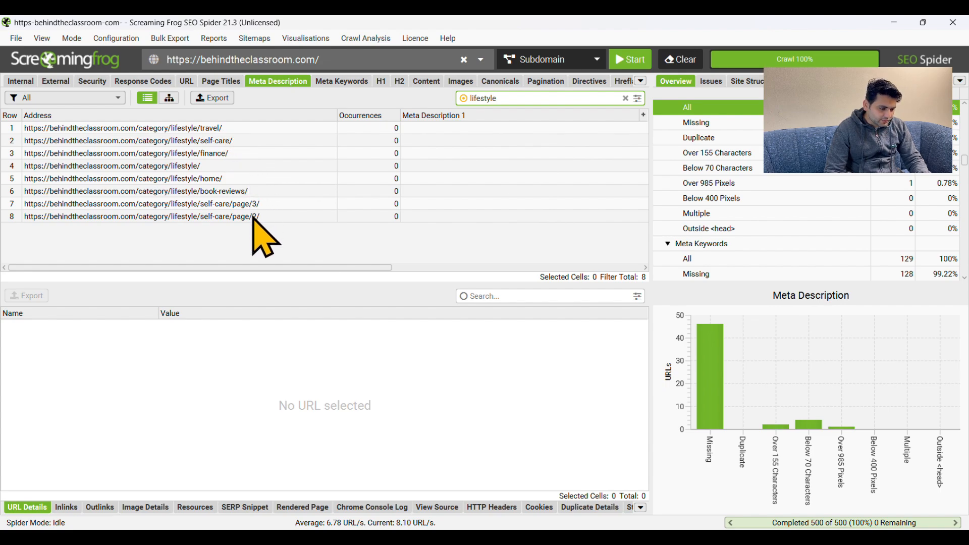
# Step: Select the /category/lifestyle/travel/ address in Screaming Frog's page title results and compare it with the Lifestyle page open in the browser
pyautogui.click(221, 81)
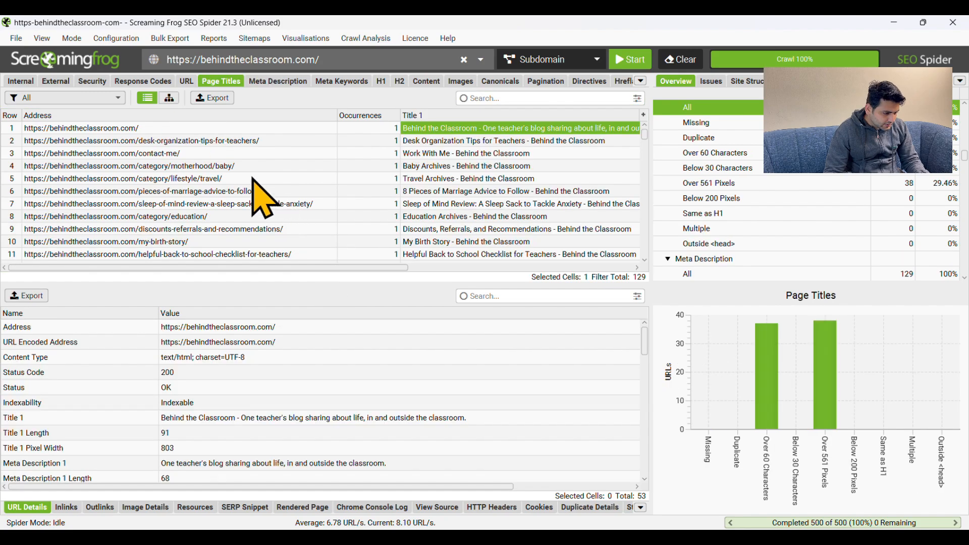
pyautogui.click(201, 185)
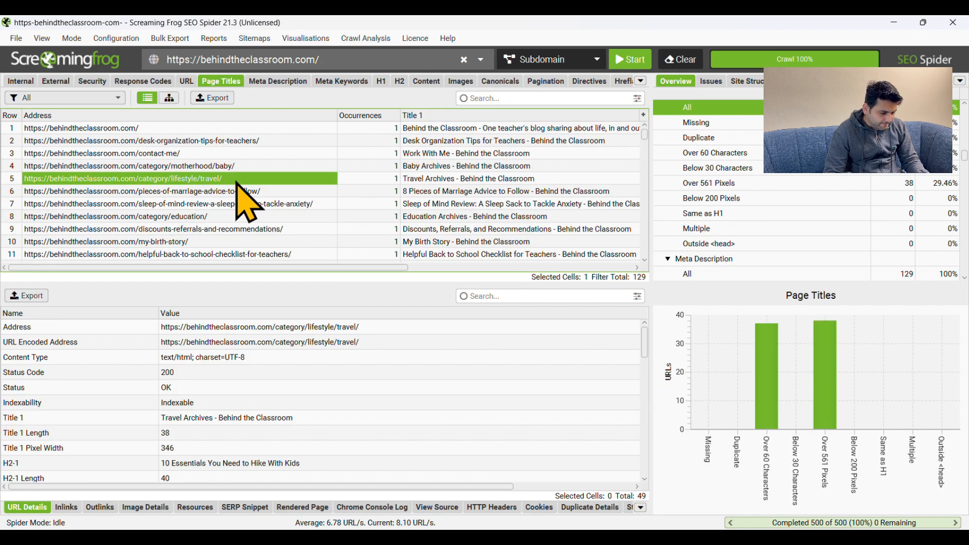
pyautogui.hotkey('alt', 'Tab')
pyautogui.click(126, 27)
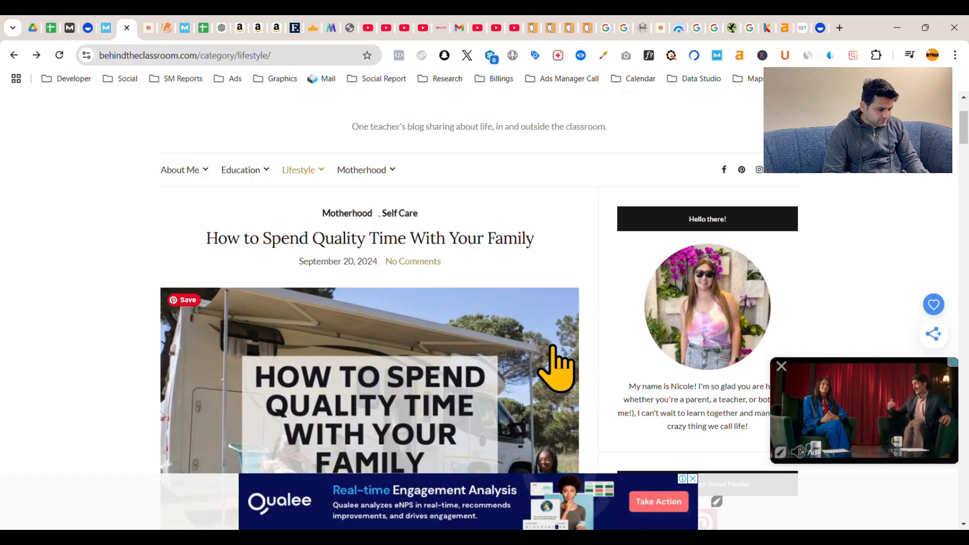
pyautogui.hotkey('alt', 'Tab')
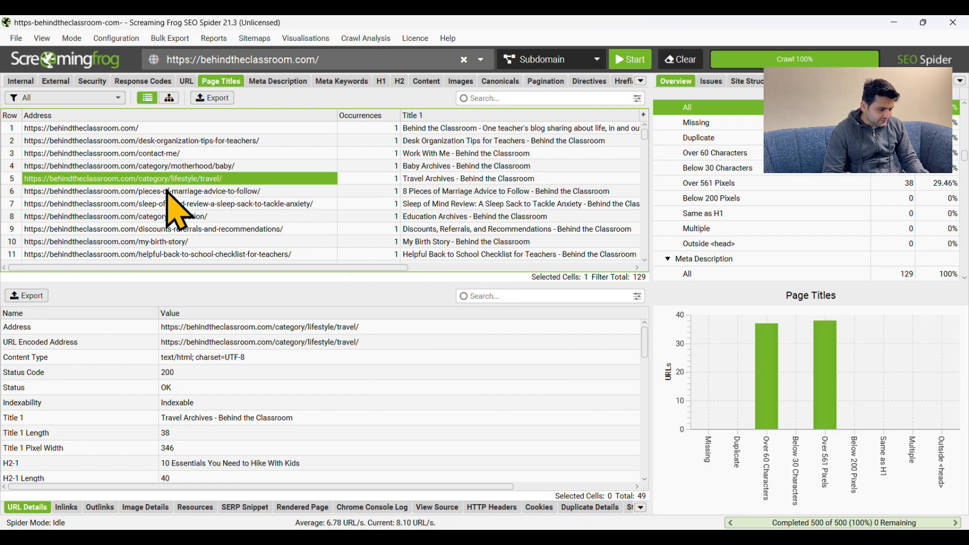
# Step: Copy the /category/lifestyle/travel/ address from Screaming Frog, open it in the browser and look through the page
pyautogui.rightClick(212, 183)
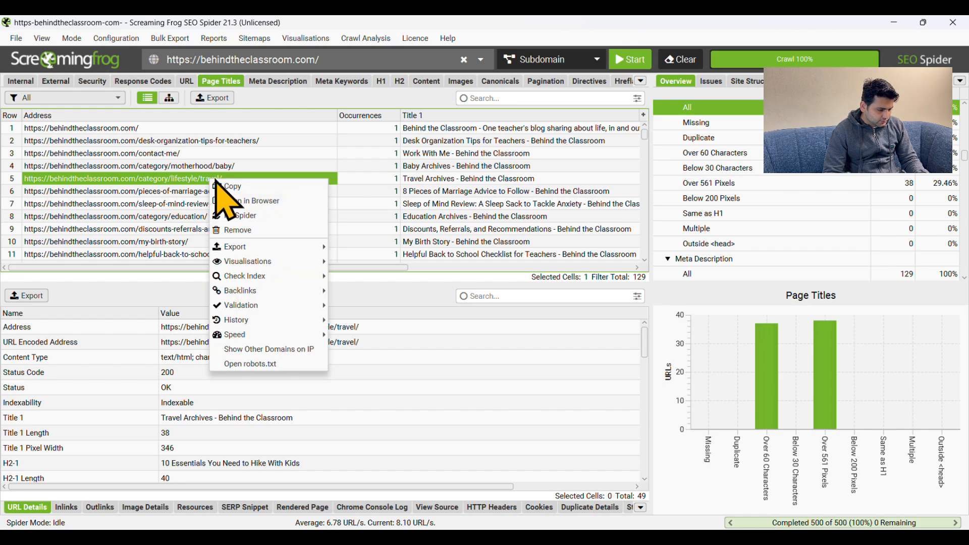
pyautogui.click(247, 184)
pyautogui.hotkey('alt', 'Tab')
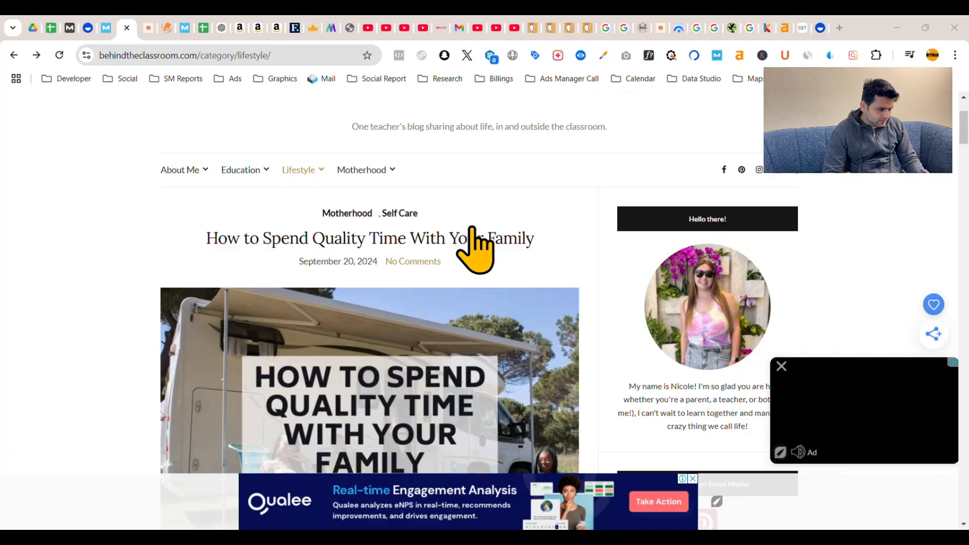
pyautogui.click(143, 54)
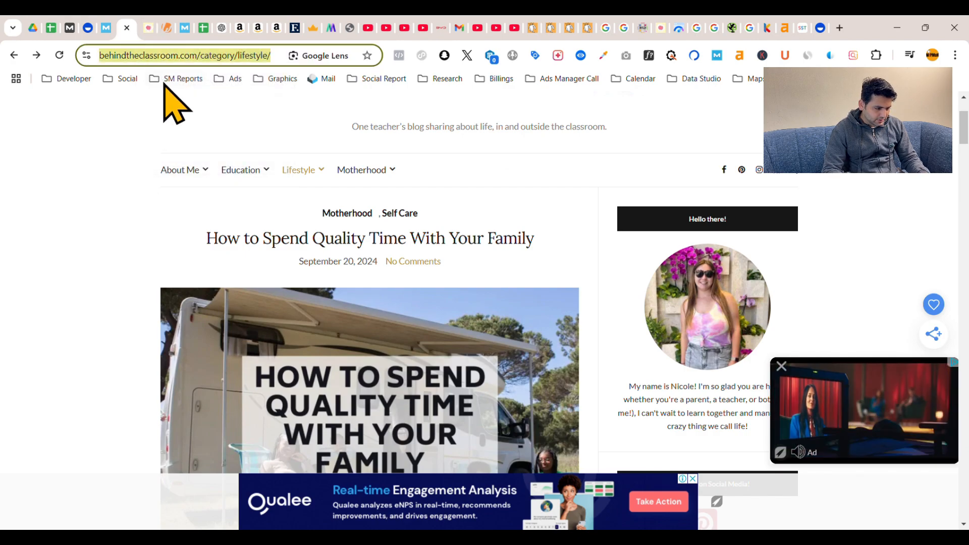
pyautogui.write('behindtheclassroom.com/category/lifestyle/travel/')
pyautogui.press('Return')
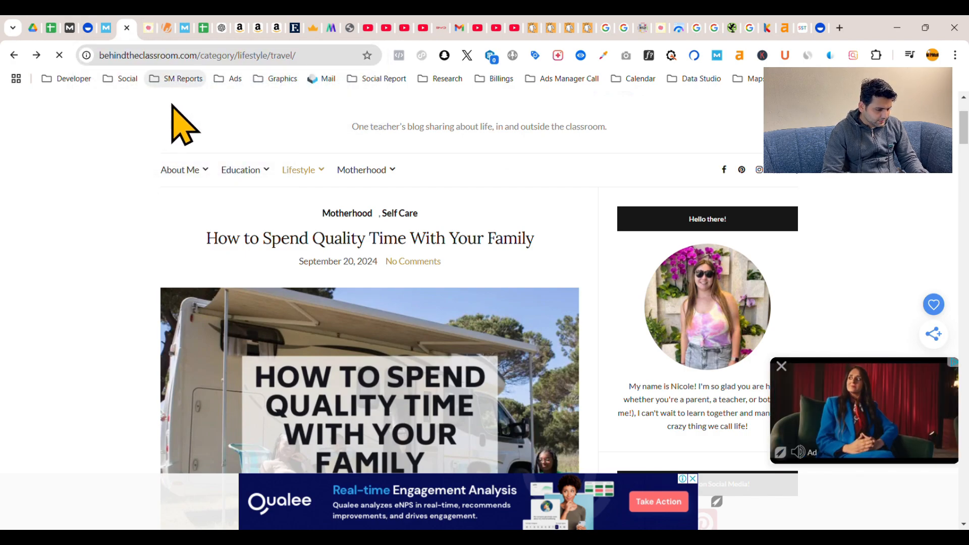
pyautogui.scroll(-6, 183, 327)
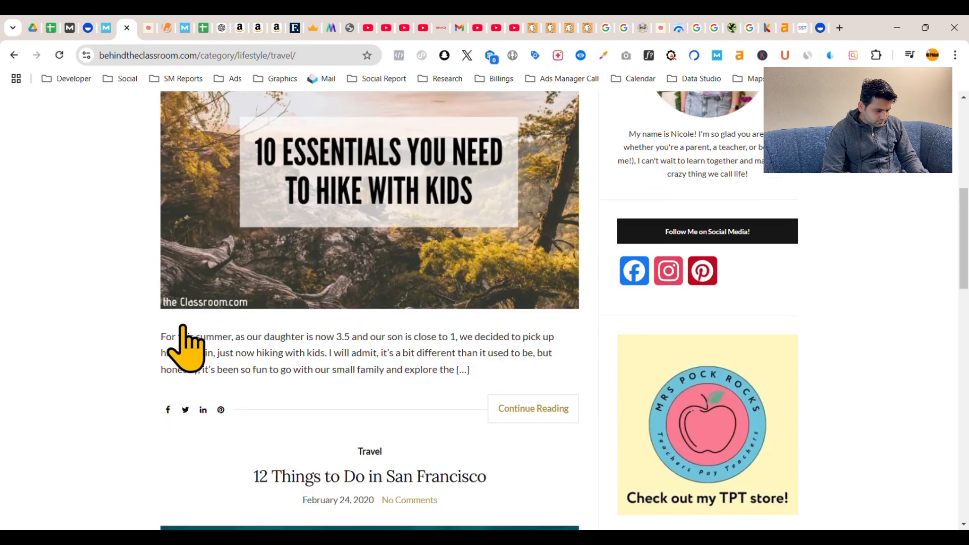
pyautogui.scroll(-8, 190, 343)
pyautogui.scroll(15, 187, 346)
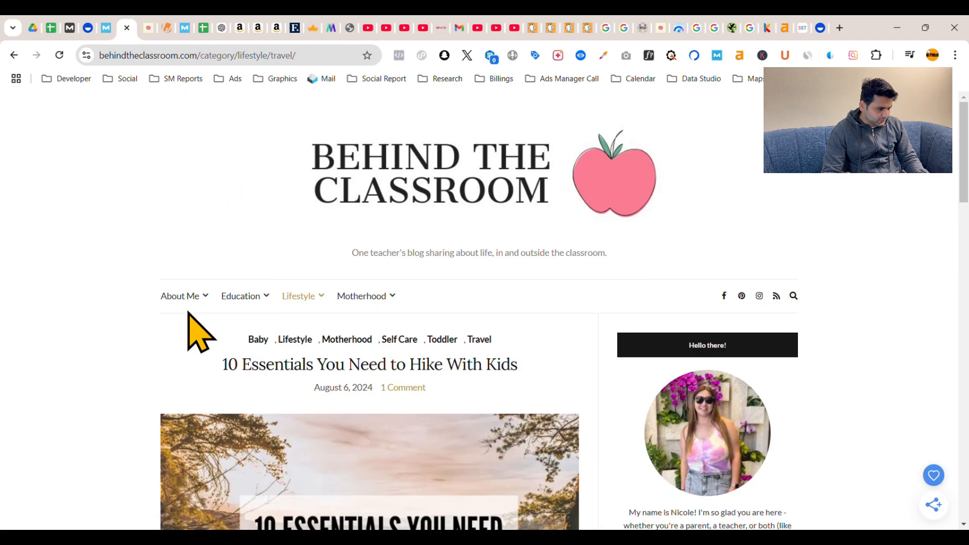
pyautogui.click(51, 28)
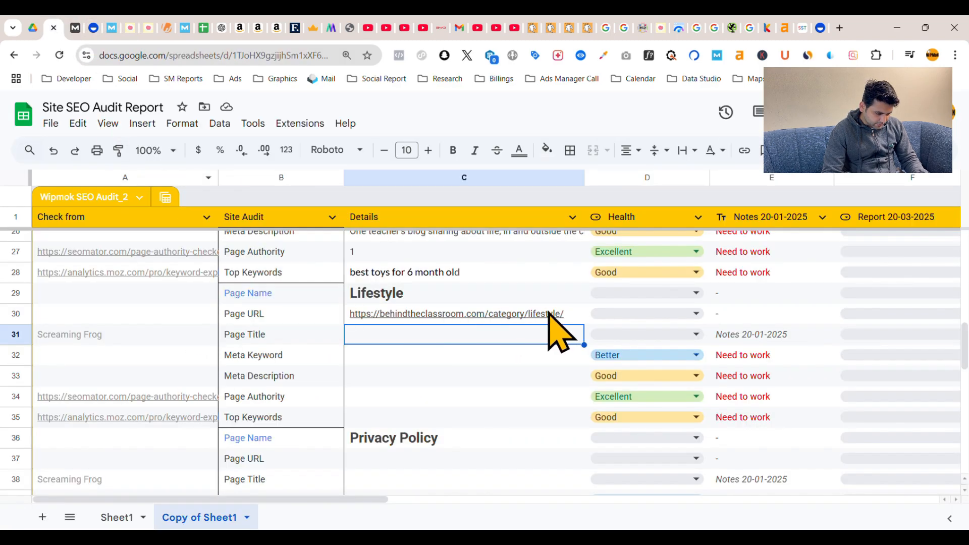
pyautogui.click(568, 315)
pyautogui.write('https://behindtheclassroom.com/category/lifestyle/travel/')
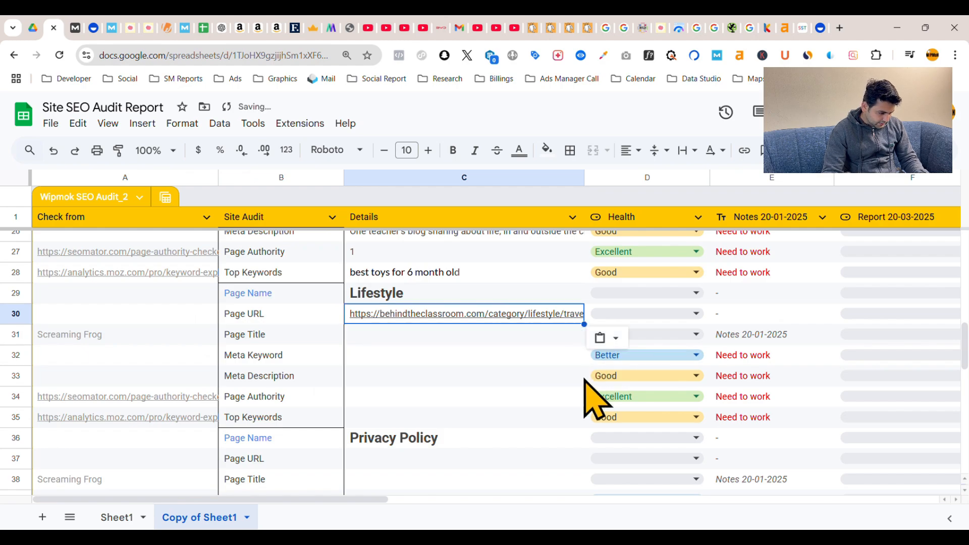
# Step: Copy the /category/lifestyle/travel/ page title from Screaming Frog and enter "Travel Archives - Behind the Classroom" as the Lifestyle section's Page Title in the audit sheet
pyautogui.hotkey('alt', 'Tab')
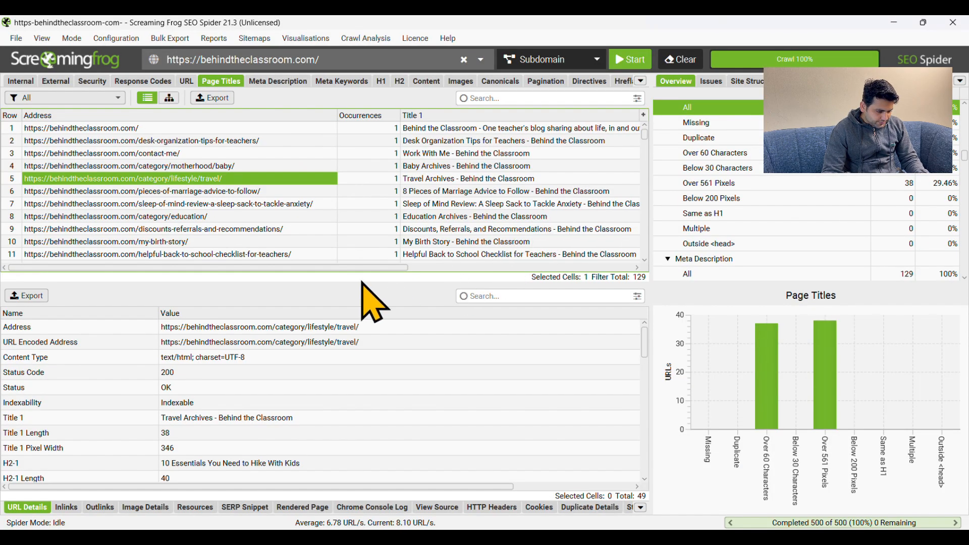
pyautogui.click(427, 181)
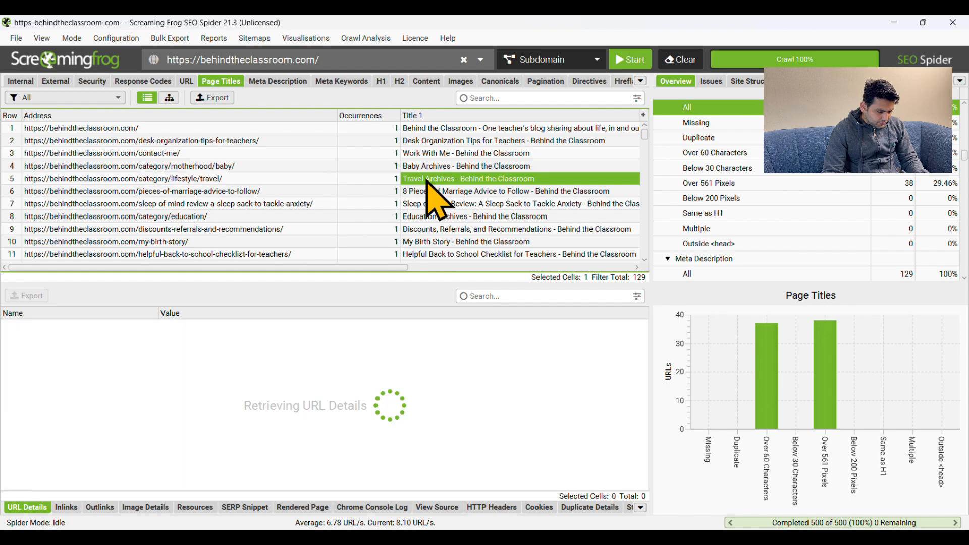
pyautogui.rightClick(440, 183)
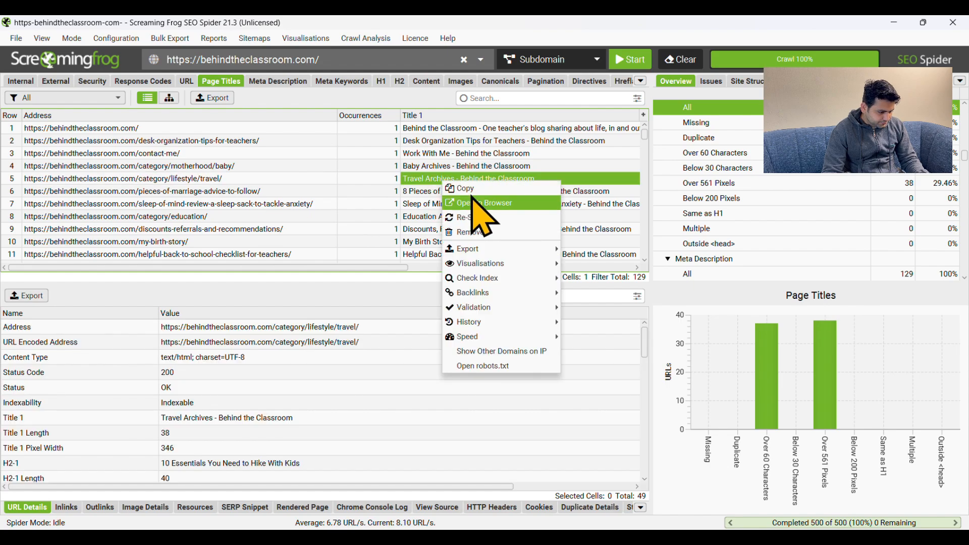
pyautogui.click(469, 201)
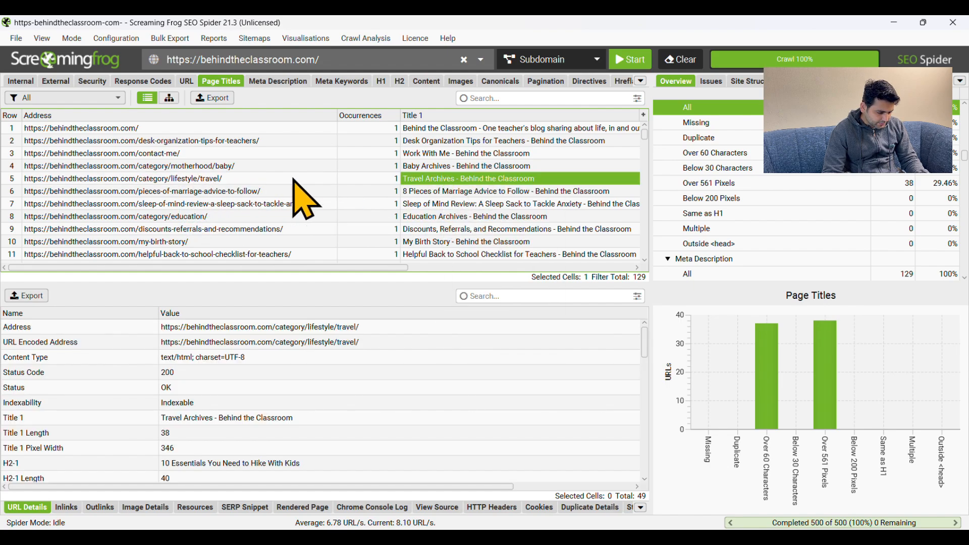
pyautogui.hotkey('alt', 'Tab')
pyautogui.write('https://behindtheclassroom.com/category/lifestyle/travel/')
pyautogui.click(372, 337)
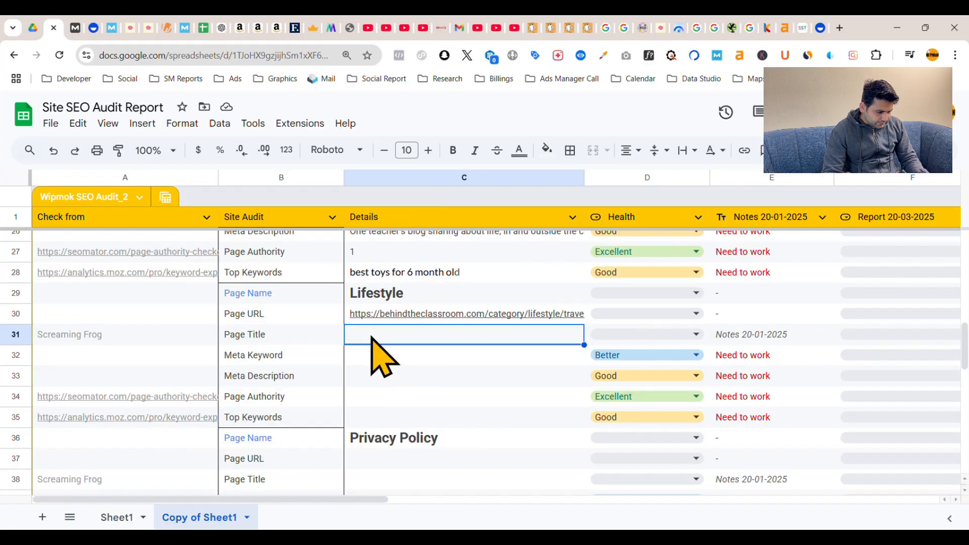
pyautogui.write('Travel Archives - Behind the Classroom')
# Step: Switch to Screaming Frog and check the meta keywords and meta description results for the /category/lifestyle/travel/ address
pyautogui.hotkey('alt', 'Tab')
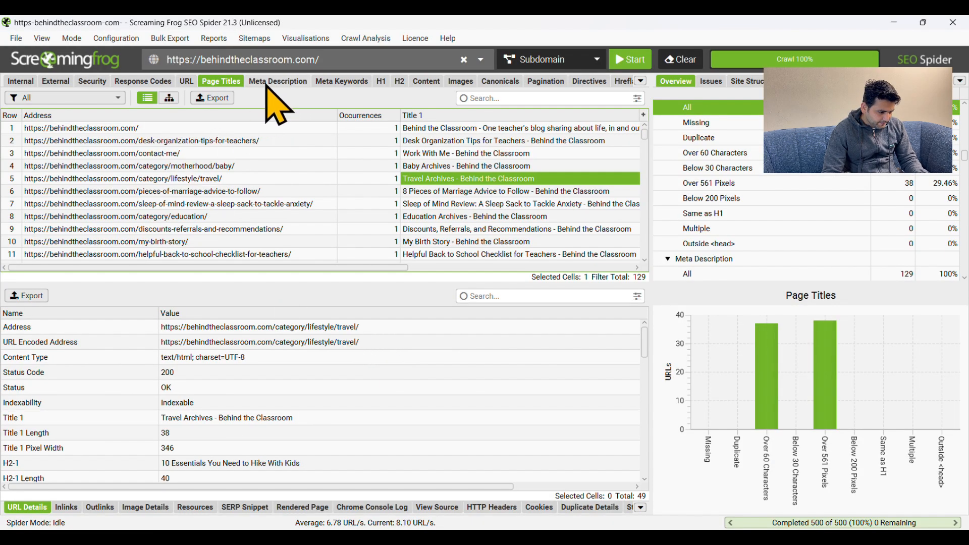
pyautogui.click(341, 82)
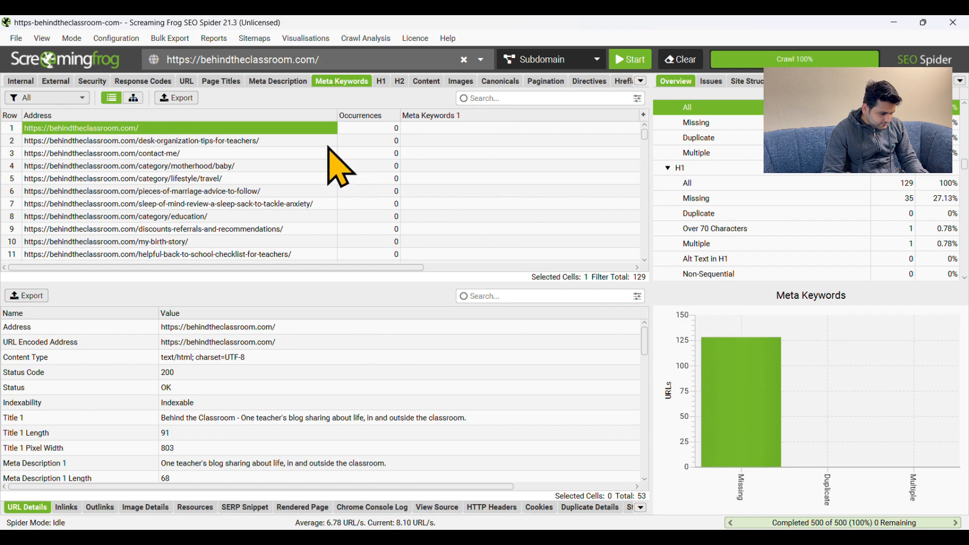
pyautogui.click(232, 179)
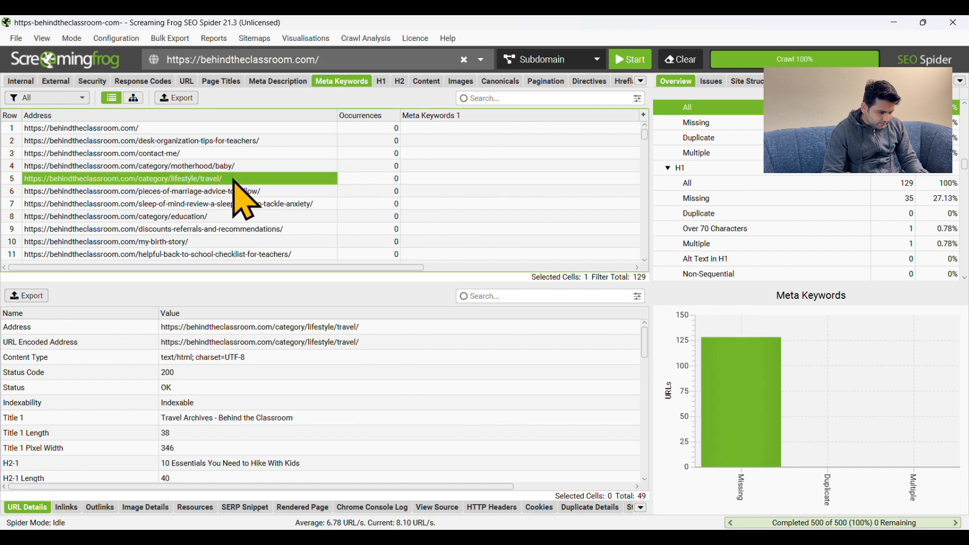
pyautogui.click(264, 82)
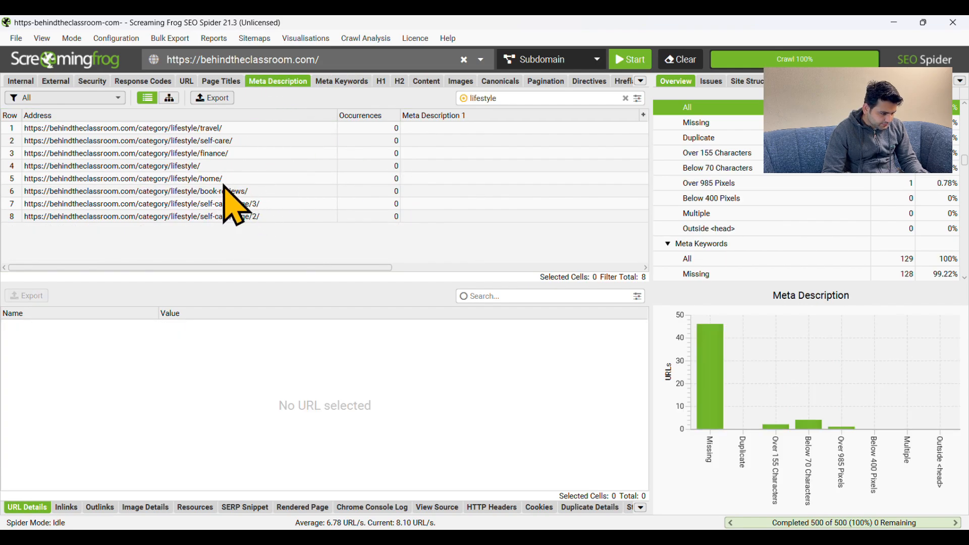
pyautogui.click(217, 127)
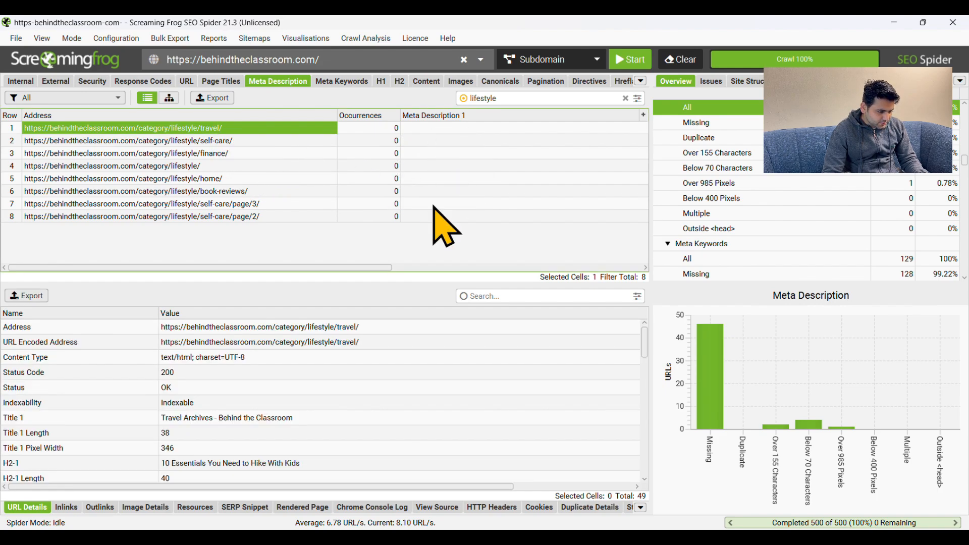
pyautogui.moveTo(363, 267); pyautogui.dragTo(132, 299)
# Step: Return to the audit sheet and enter No for the Lifestyle section's Meta Keyword and Meta Description
pyautogui.hotkey('alt', 'Tab')
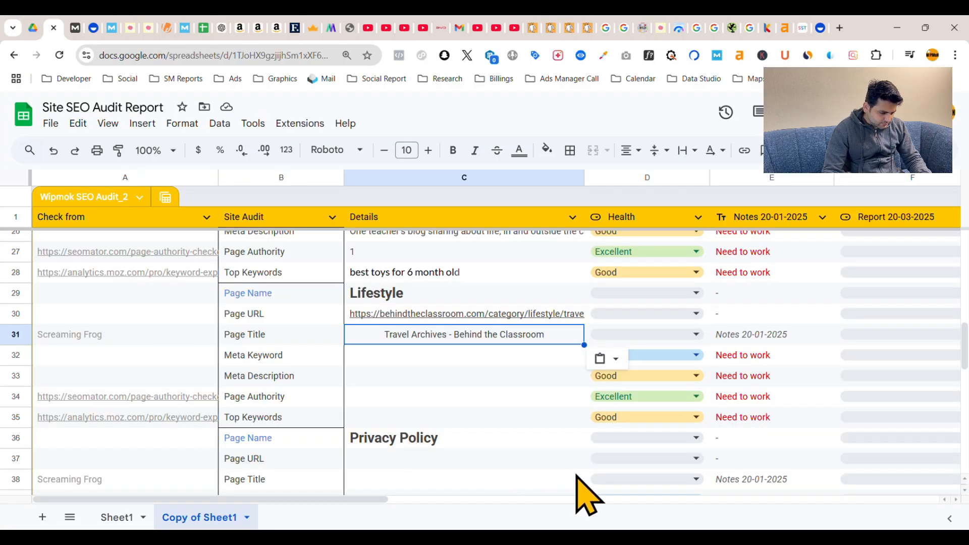
pyautogui.click(454, 360)
pyautogui.write('No')
pyautogui.press('Return')
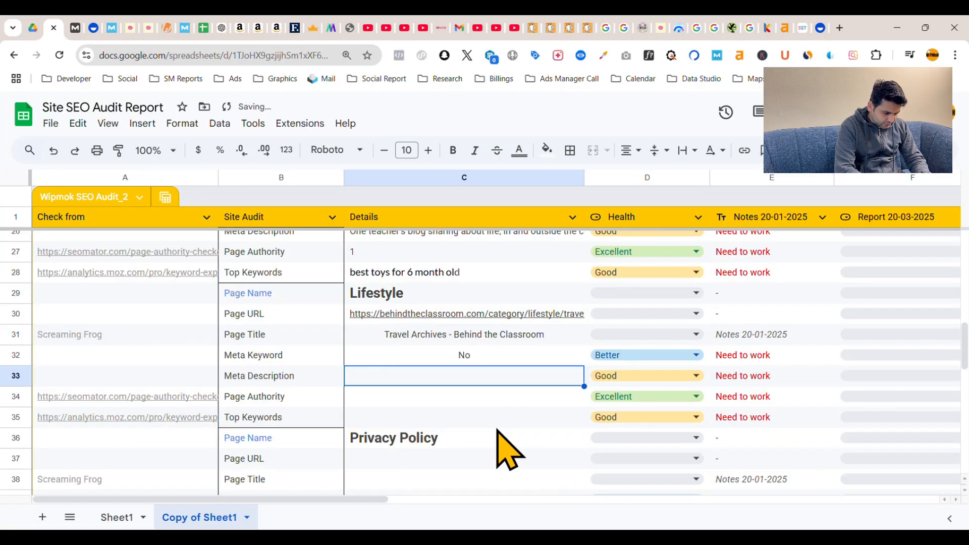
pyautogui.write('No')
pyautogui.press('Return')
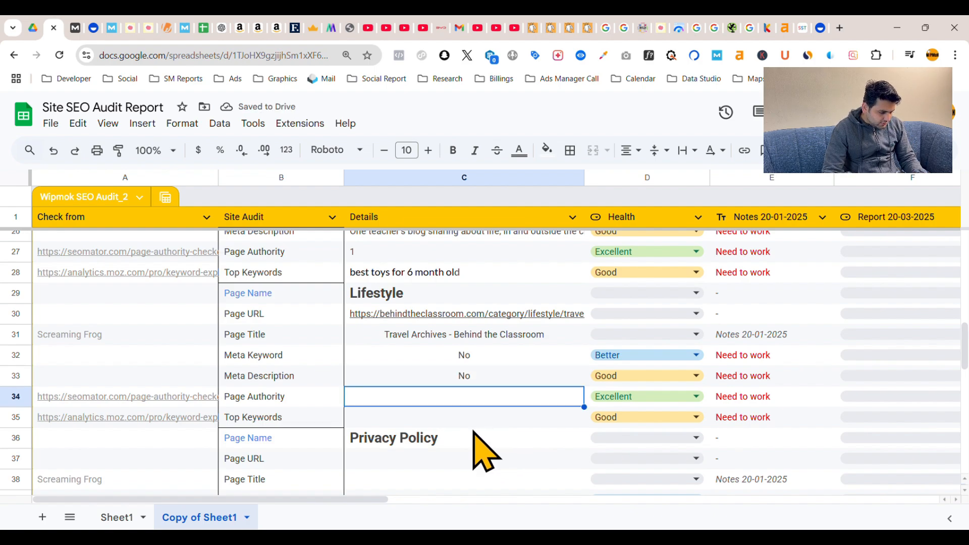
# Step: Copy the Lifestyle section's Page URL from the sheet and test its page authority in Seomator's page authority checker
pyautogui.moveTo(155, 398)
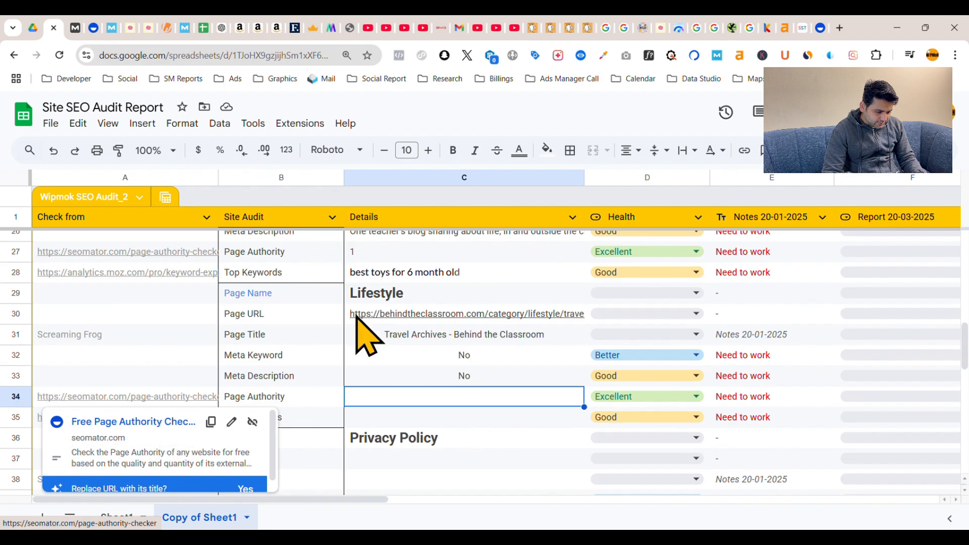
pyautogui.rightClick(444, 314)
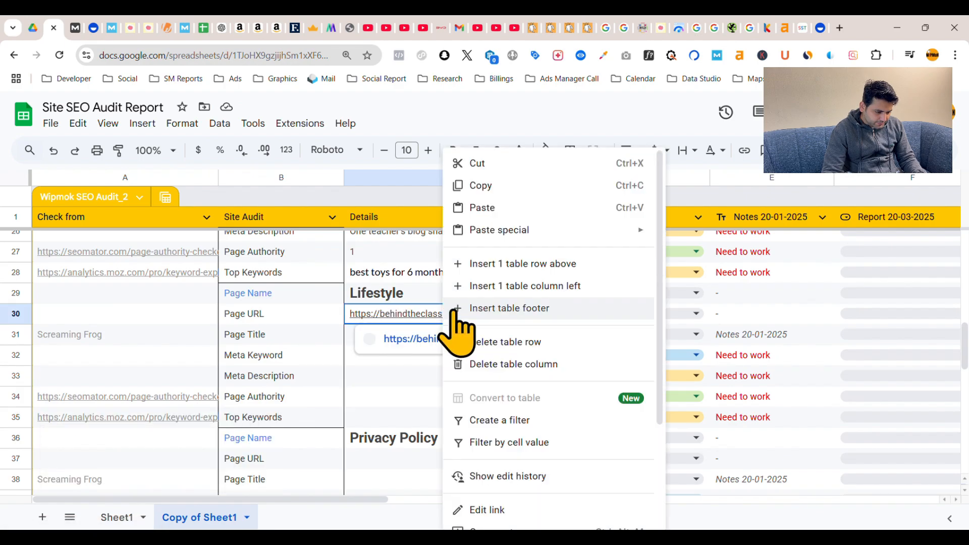
pyautogui.click(496, 185)
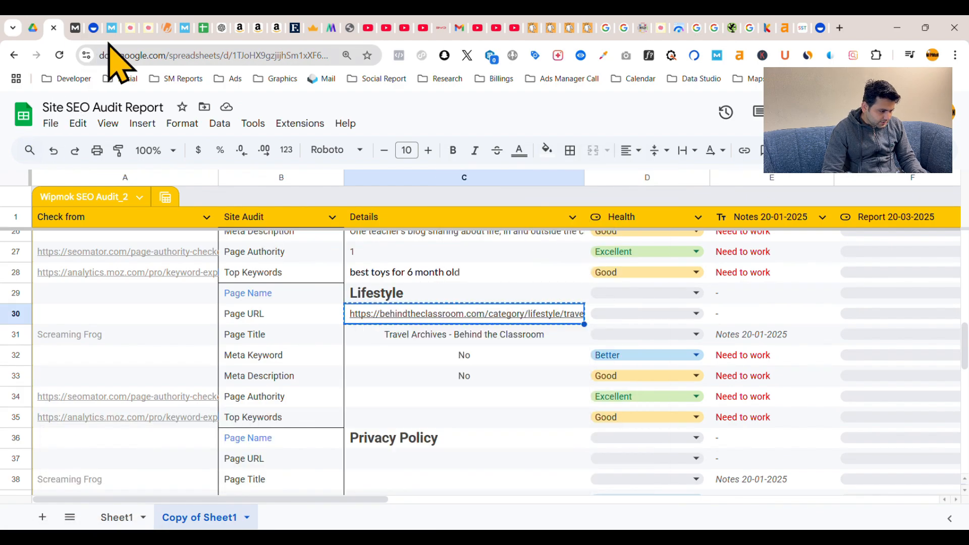
pyautogui.click(95, 29)
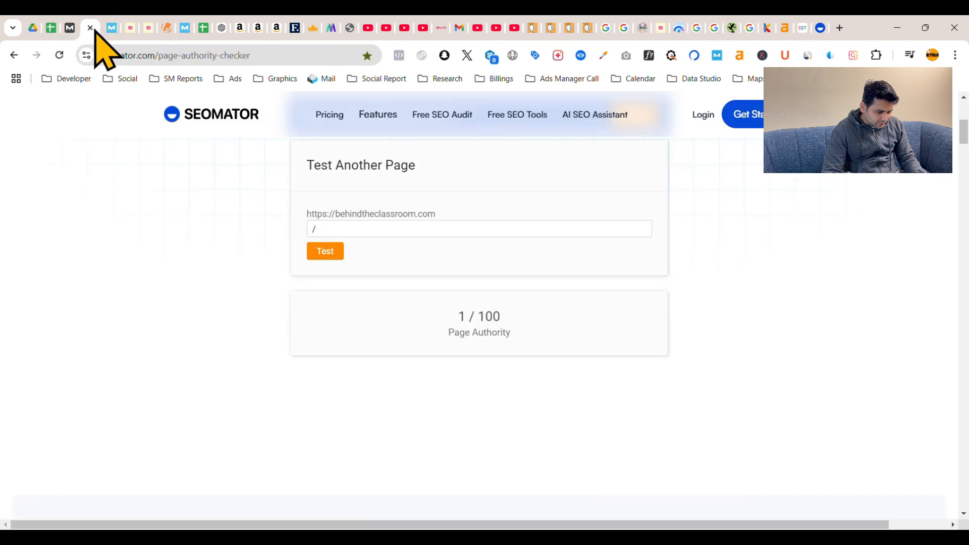
pyautogui.click(420, 223)
pyautogui.hotkey('ctrl', 'v')
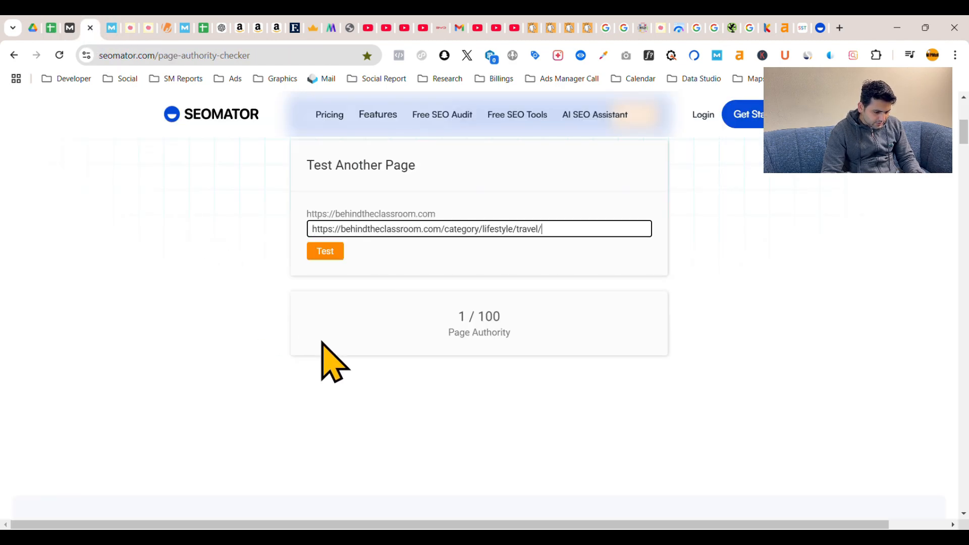
pyautogui.click(327, 251)
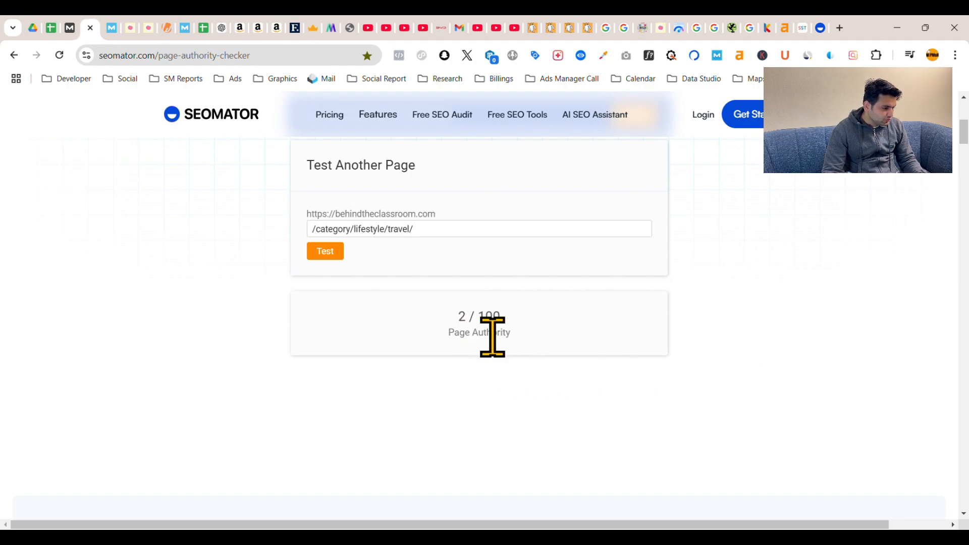
# Step: Return to the audit sheet and enter 2 as the Lifestyle section's Page Authority
pyautogui.click(50, 23)
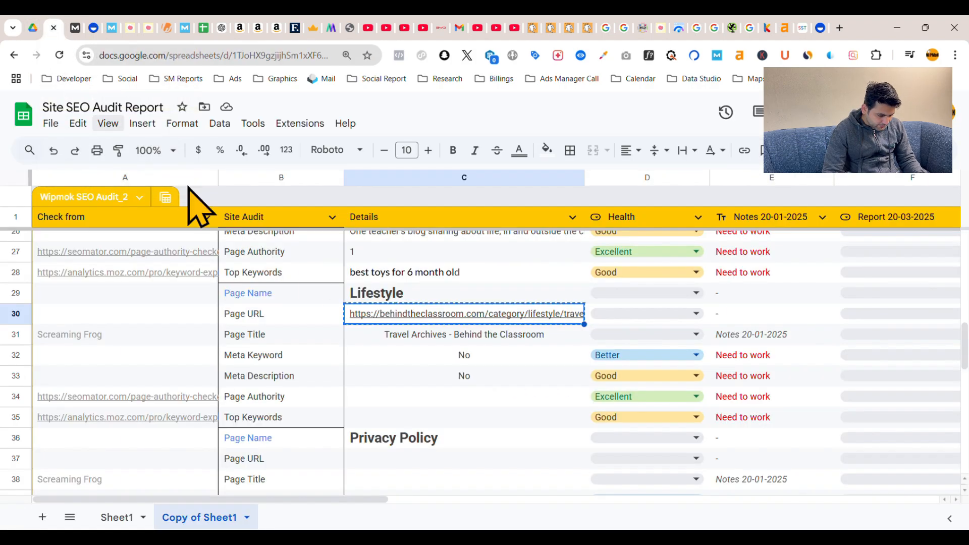
pyautogui.click(440, 399)
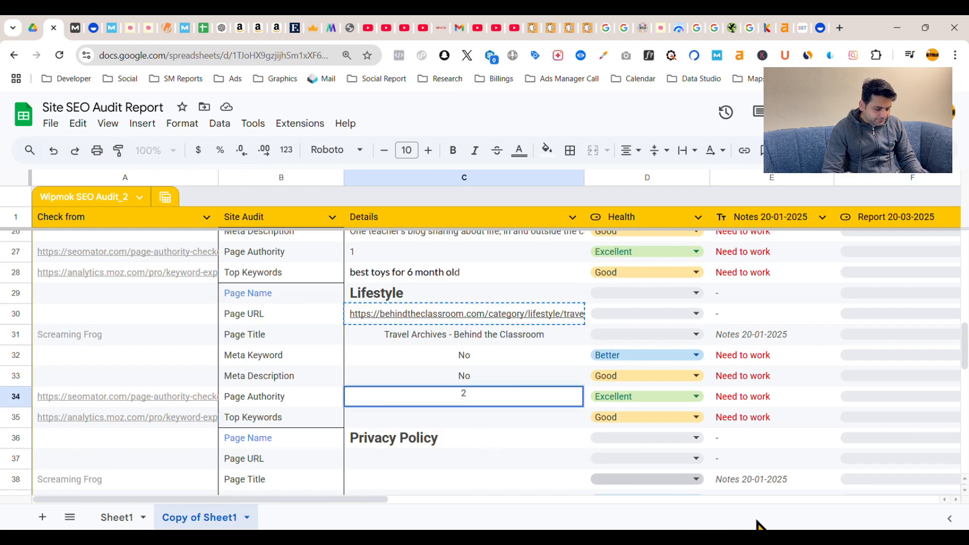
pyautogui.press('Return')
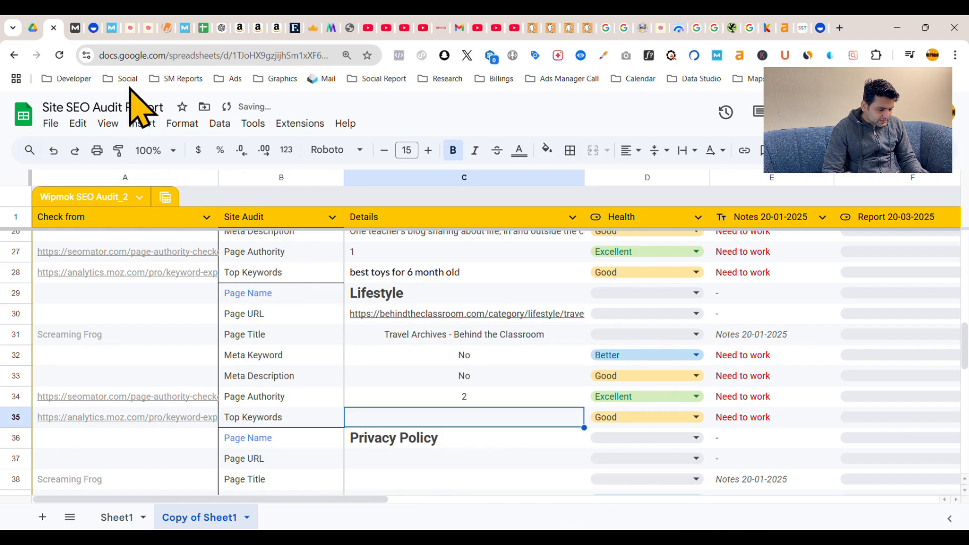
# Step: Copy the Lifestyle section's Page URL and analyze its ranking keywords in Moz, looking through the results
pyautogui.moveTo(415, 314)
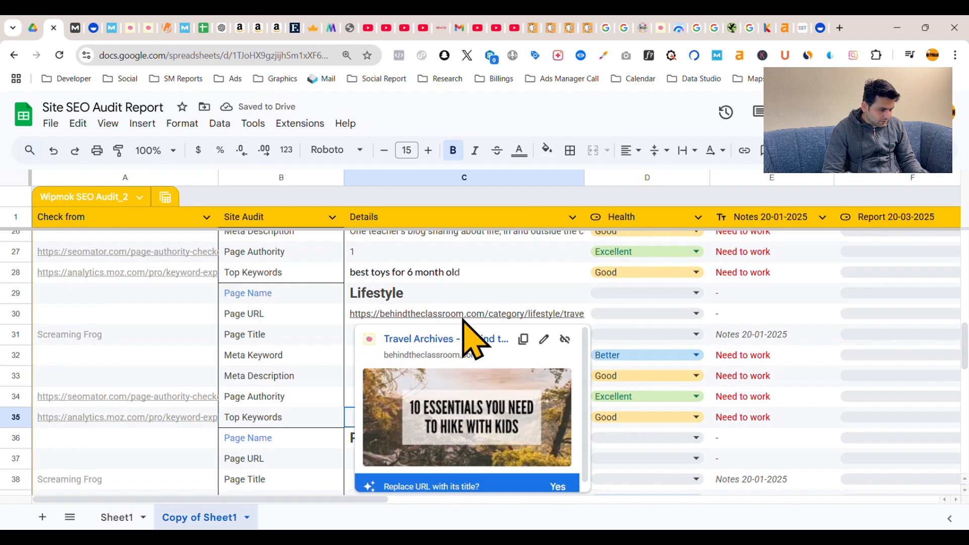
pyautogui.click(522, 339)
pyautogui.click(75, 19)
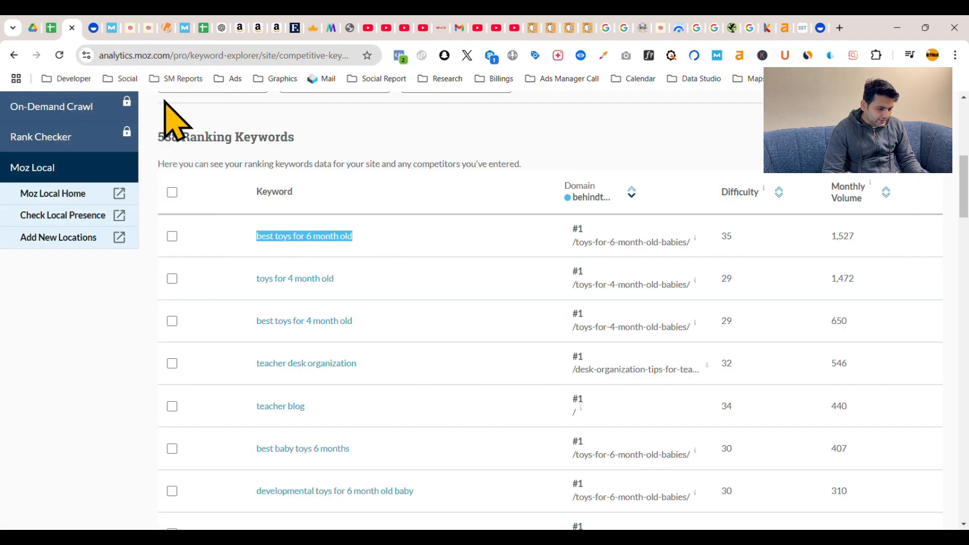
pyautogui.scroll(10, 510, 229)
pyautogui.moveTo(449, 298); pyautogui.dragTo(152, 313)
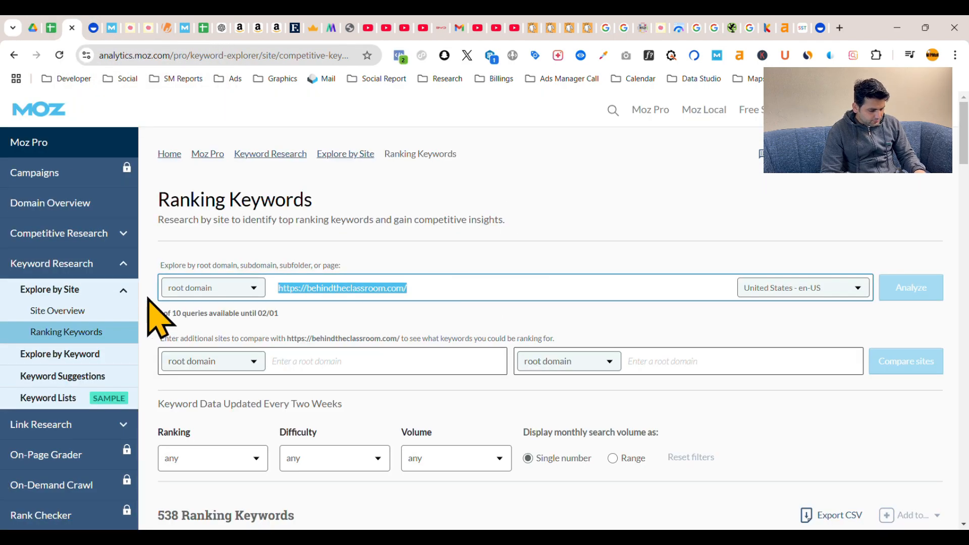
pyautogui.hotkey('ctrl', 'v')
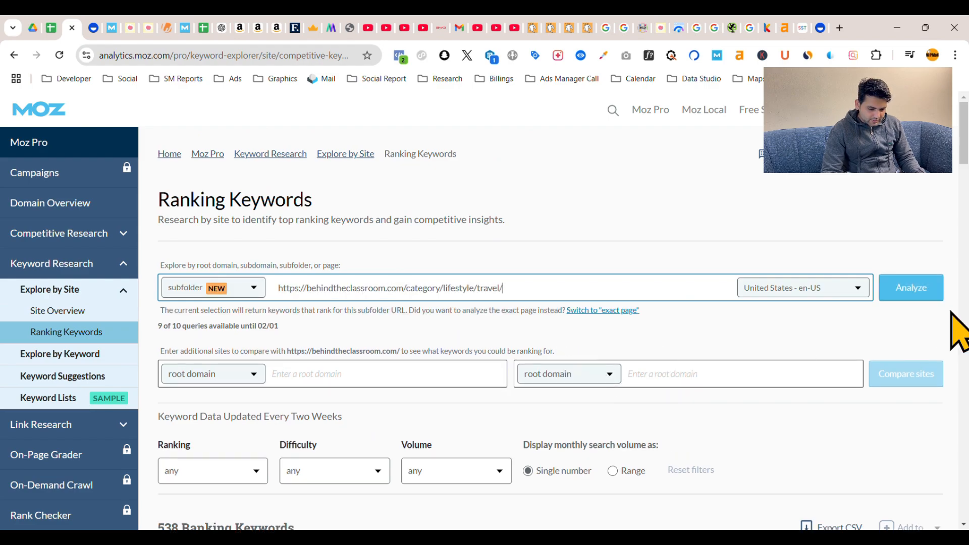
pyautogui.click(917, 298)
pyautogui.scroll(-7, 623, 329)
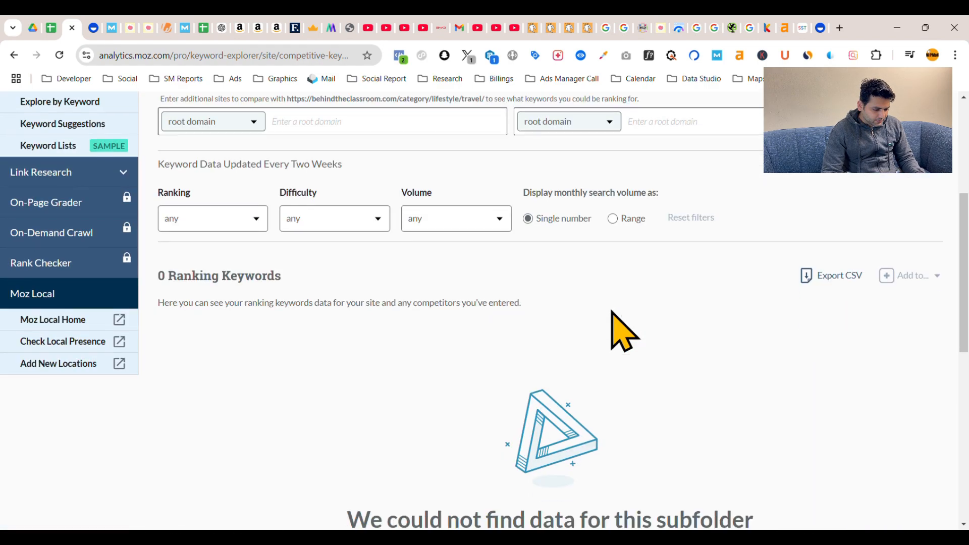
pyautogui.scroll(-4, 625, 331)
pyautogui.scroll(11, 625, 330)
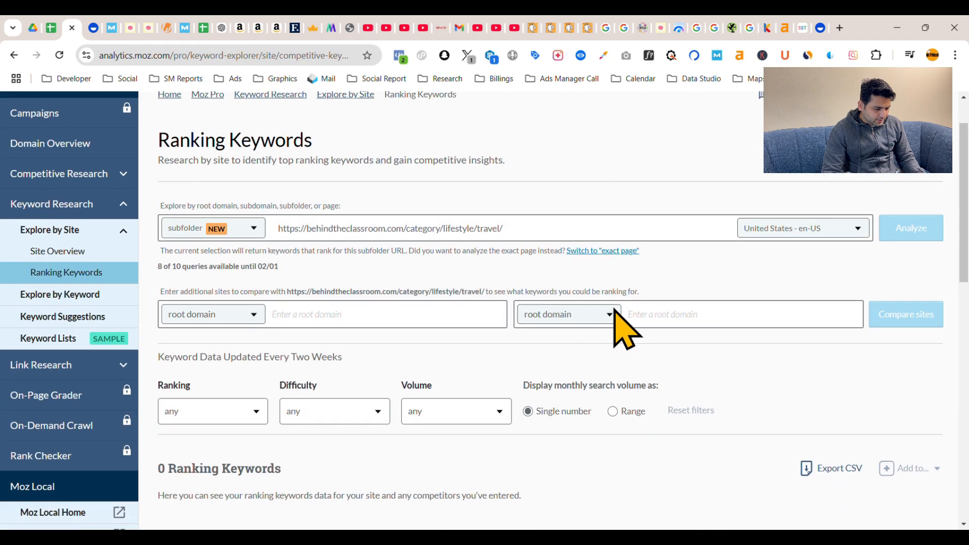
pyautogui.scroll(-2, 620, 319)
pyautogui.scroll(1, 504, 227)
pyautogui.moveTo(504, 224); pyautogui.dragTo(474, 224)
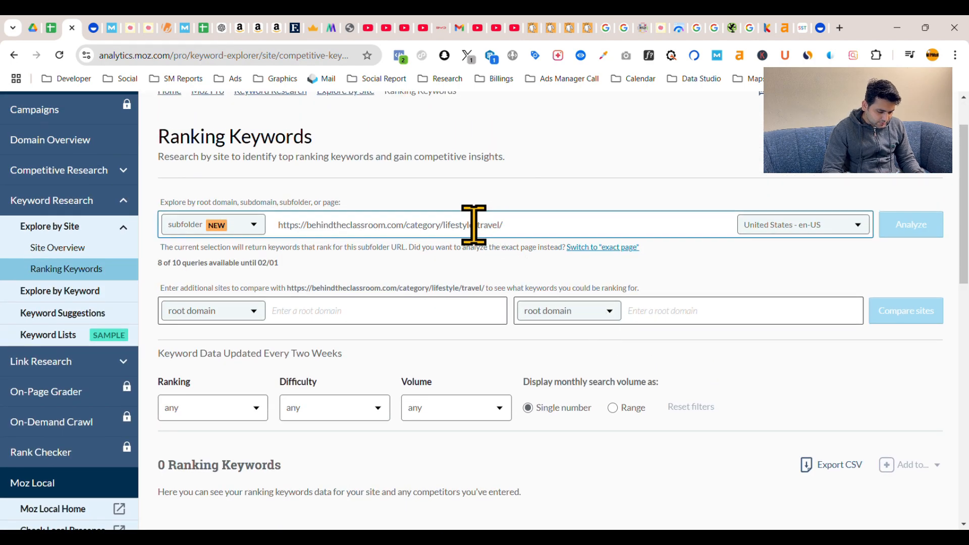
pyautogui.press('BackSpace')
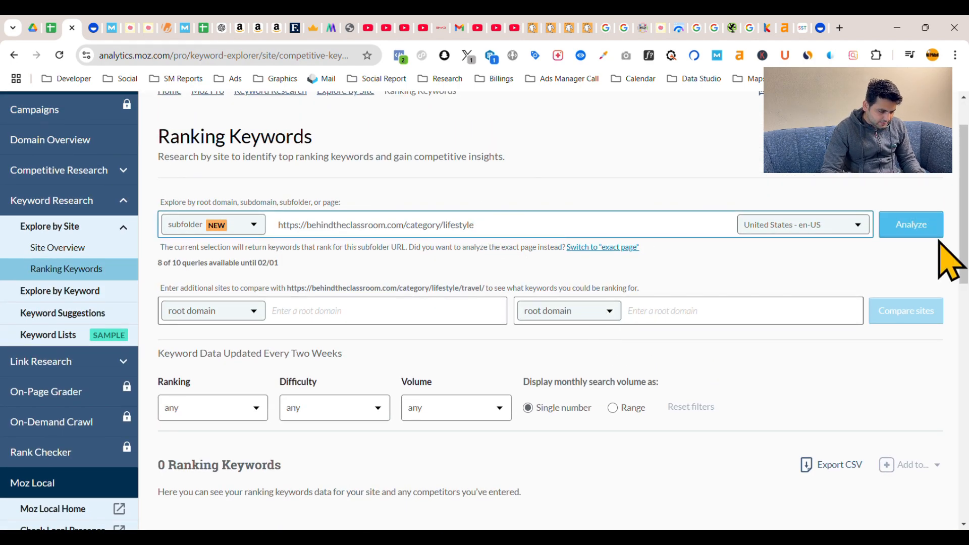
pyautogui.click(938, 237)
pyautogui.scroll(-5, 844, 255)
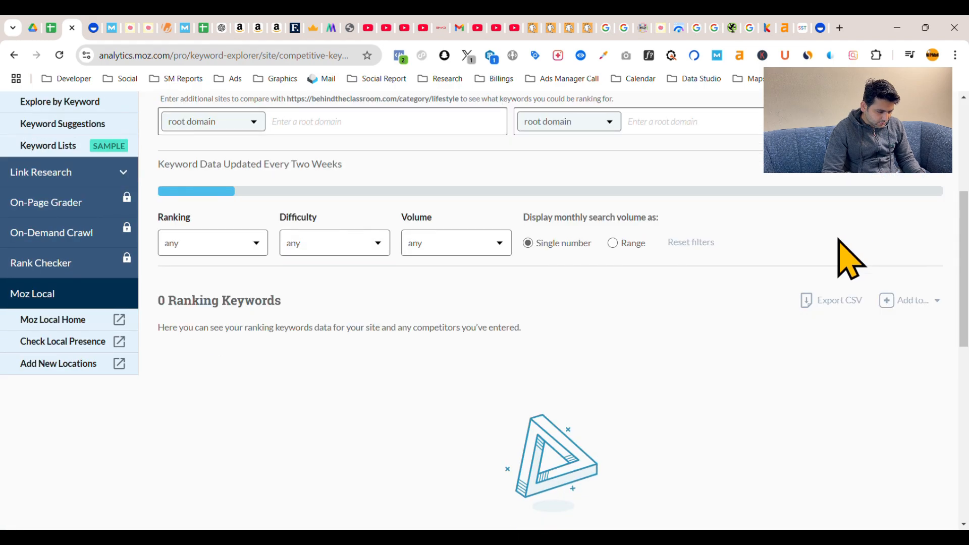
pyautogui.scroll(5, 847, 257)
pyautogui.moveTo(441, 287); pyautogui.dragTo(735, 283)
pyautogui.scroll(-6, 735, 289)
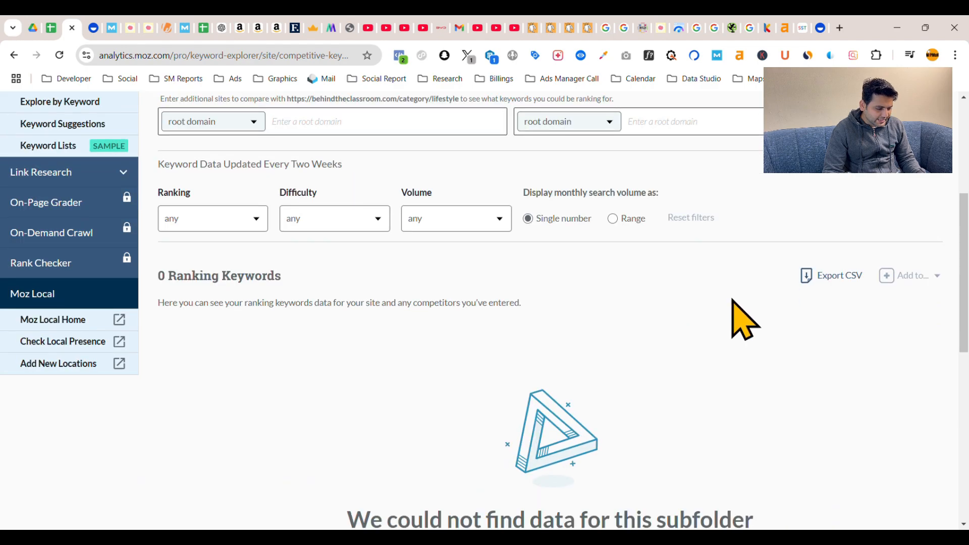
pyautogui.scroll(6, 742, 320)
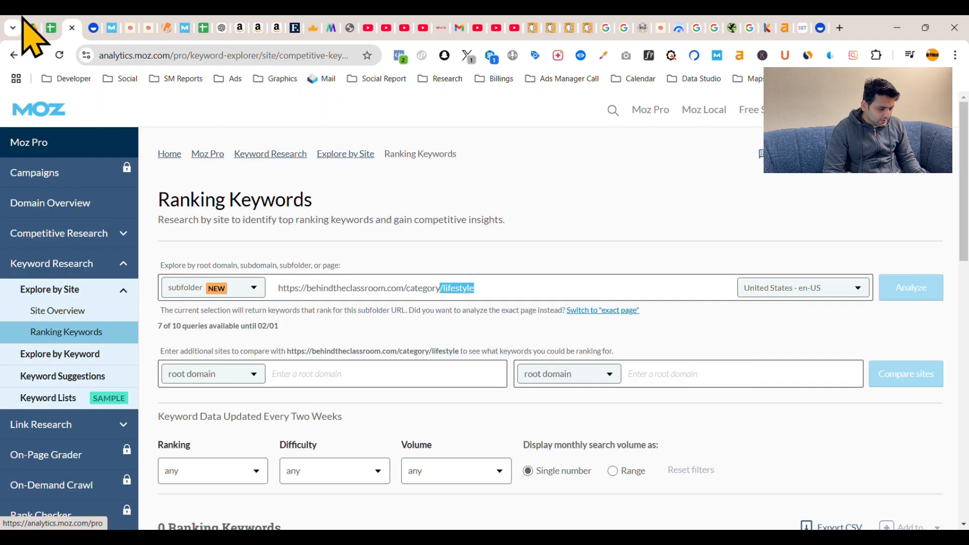
# Step: Return to the audit sheet and enter No for the Lifestyle section's Top Keywords
pyautogui.click(51, 28)
pyautogui.write('N')
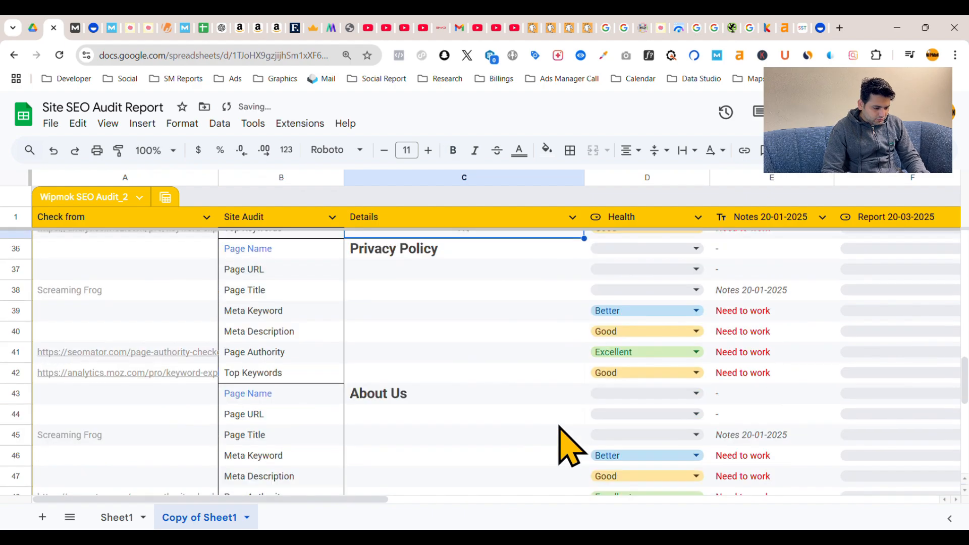
pyautogui.scroll(3, 559, 426)
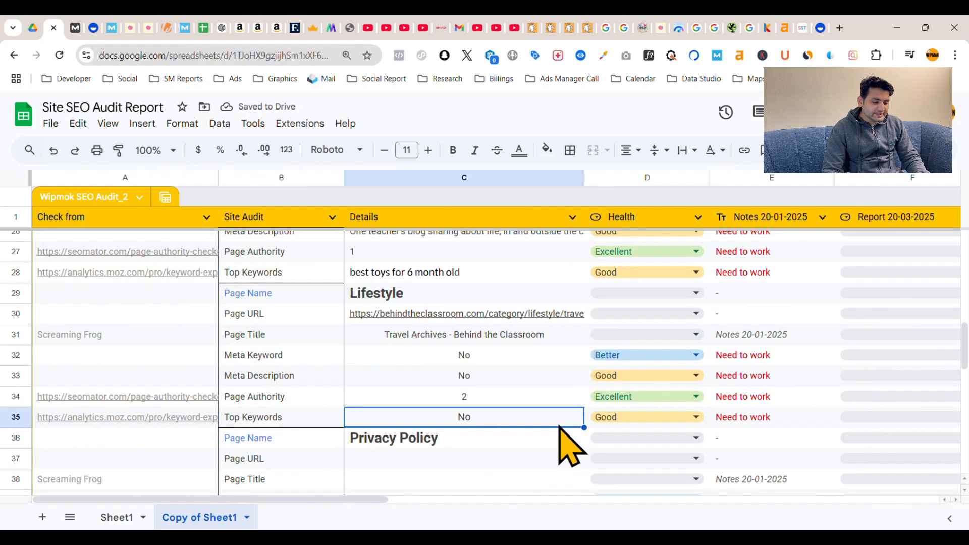
pyautogui.scroll(-2, 558, 426)
pyautogui.scroll(1, 559, 426)
pyautogui.scroll(1, 570, 447)
pyautogui.scroll(-1, 568, 444)
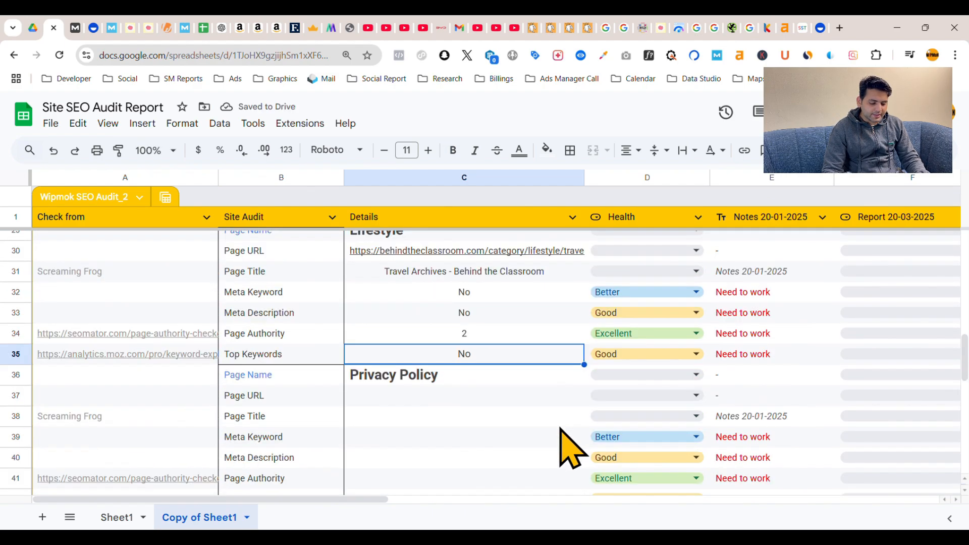
pyautogui.scroll(2, 568, 444)
pyautogui.hotkey('alt', 'Tab')
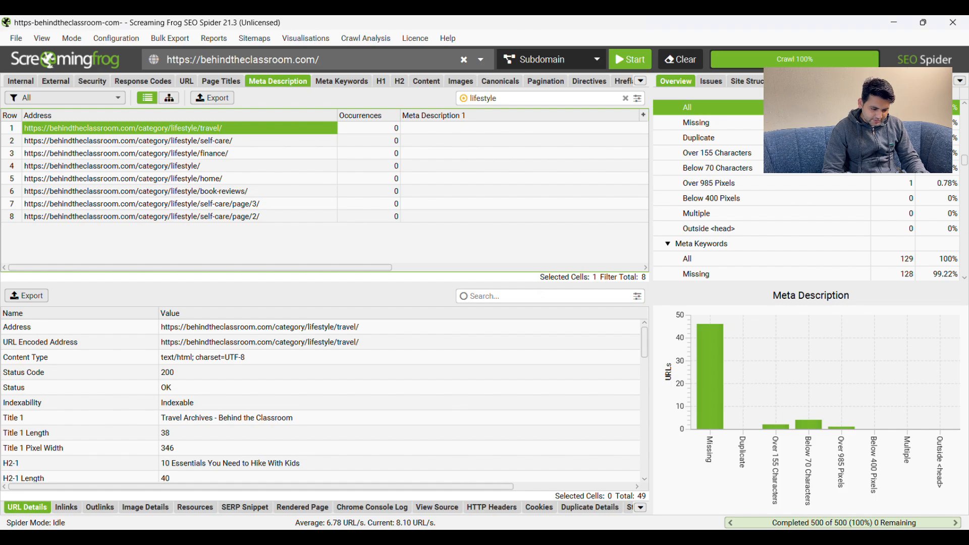
pyautogui.hotkey('alt', 'Tab')
# Step: Set the Health rating of Total Page to Good and of Domain Authority to Better in the site audit table
pyautogui.scroll(3, 667, 475)
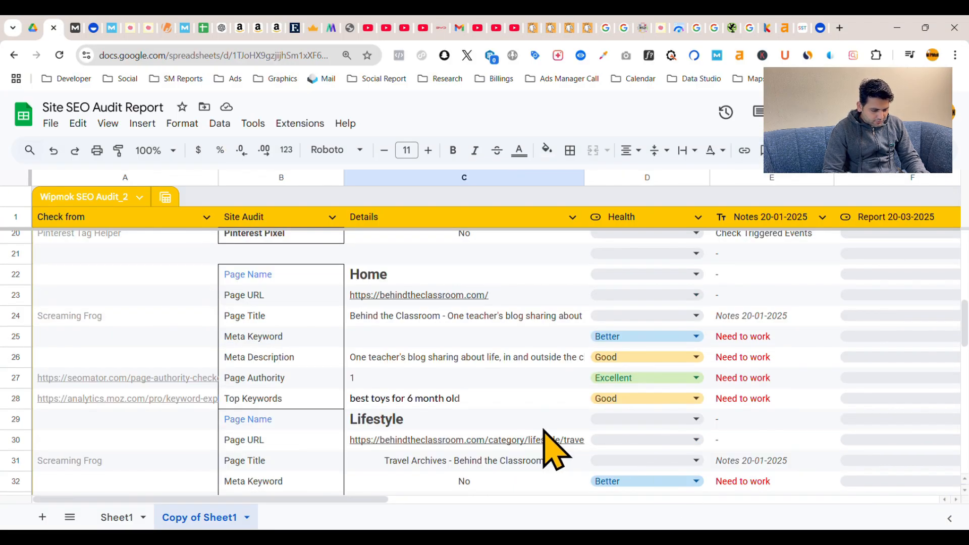
pyautogui.scroll(6, 558, 450)
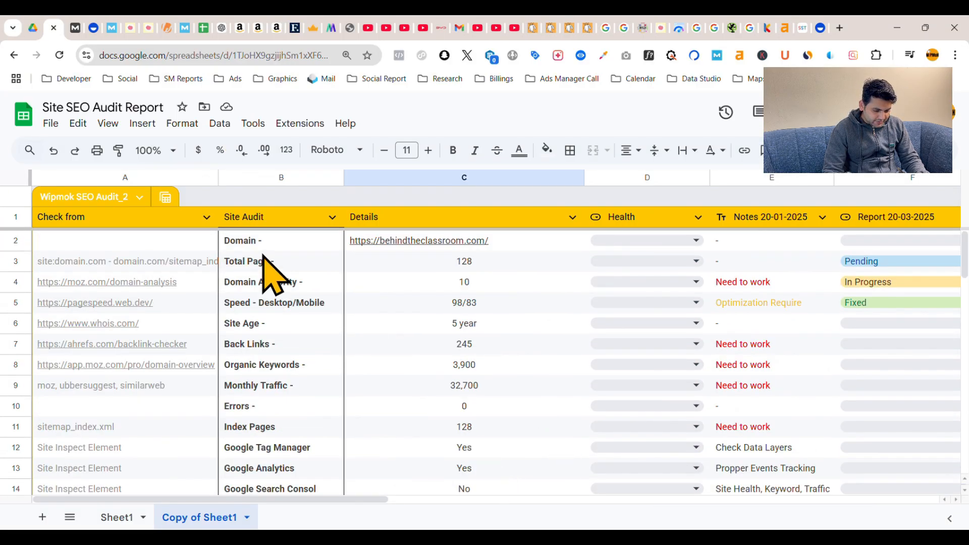
pyautogui.click(624, 258)
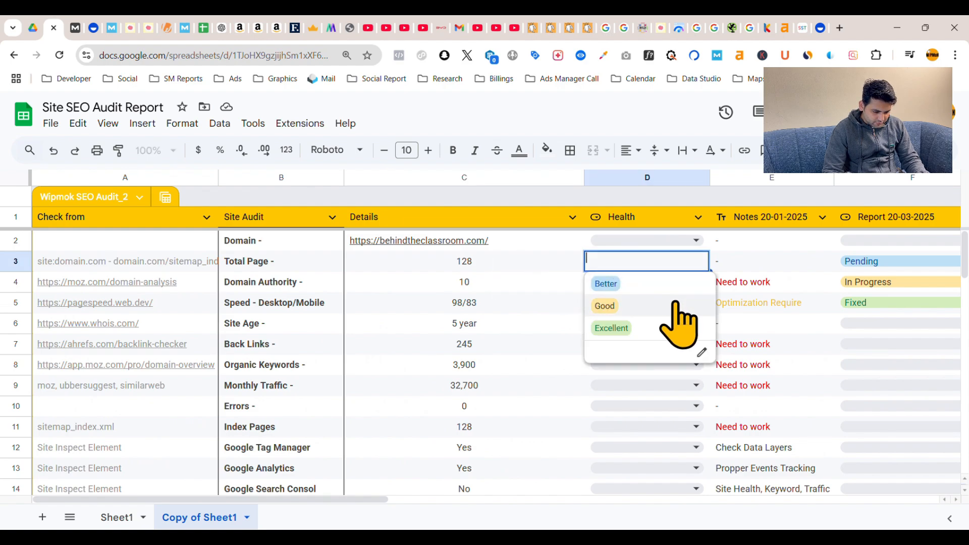
pyautogui.click(613, 306)
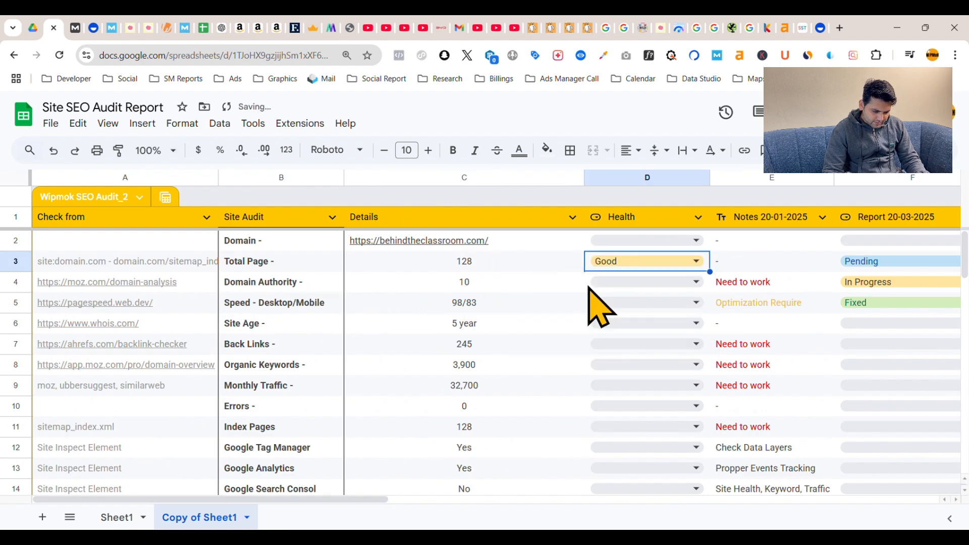
pyautogui.click(622, 281)
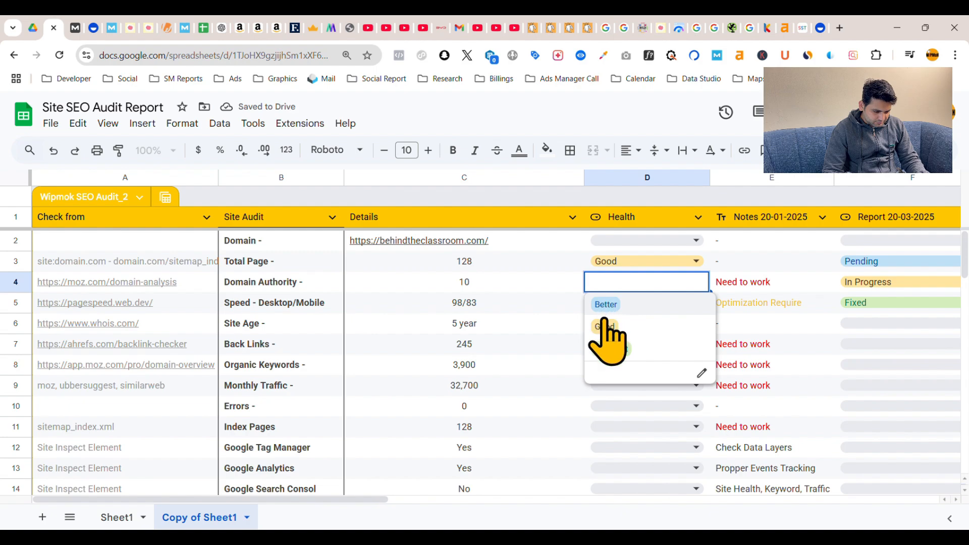
pyautogui.click(607, 304)
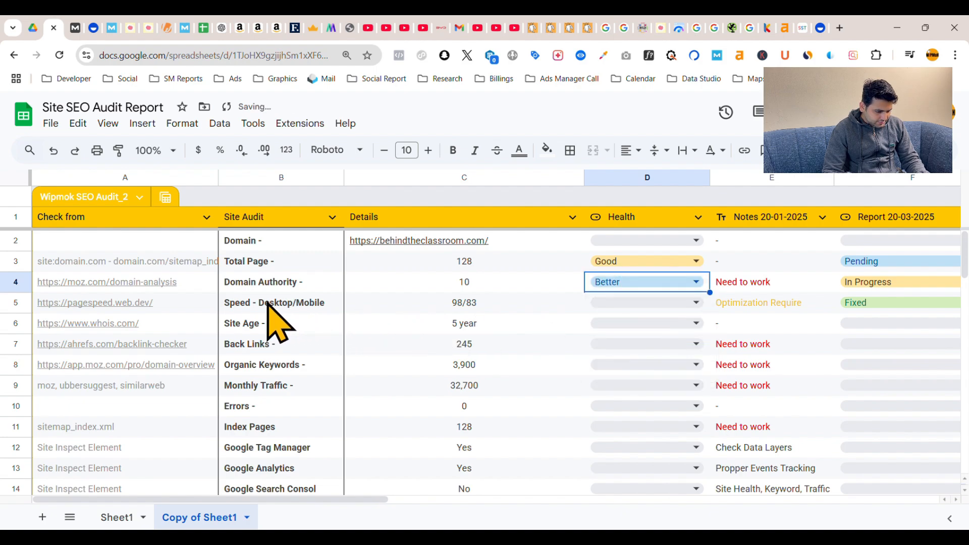
# Step: Rate the Health of both Speed - Desktop/Mobile and Site Age as Good
pyautogui.click(601, 303)
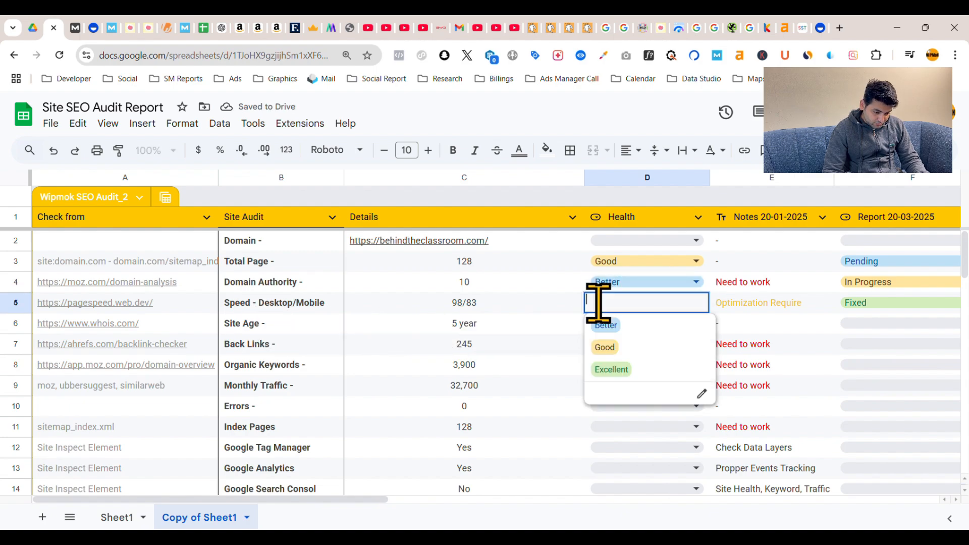
pyautogui.click(616, 349)
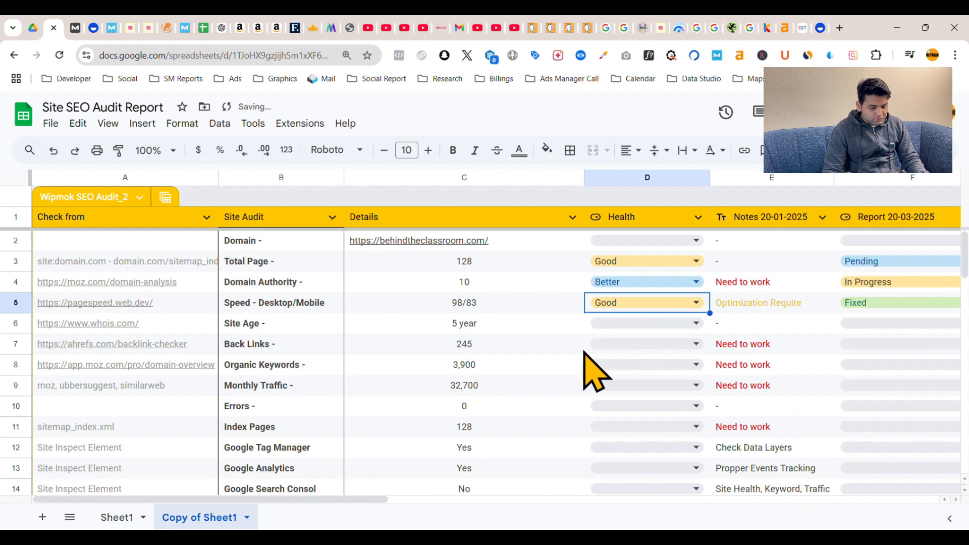
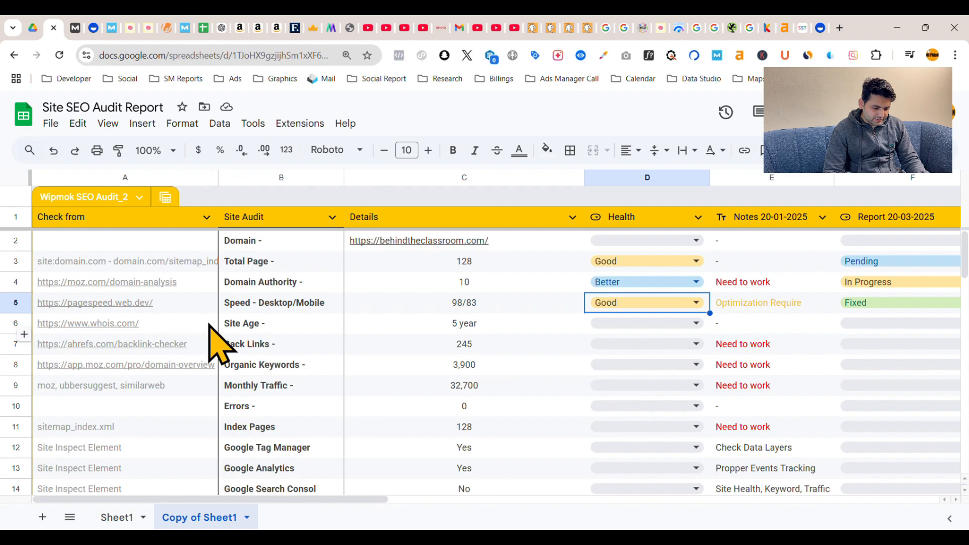
pyautogui.click(630, 323)
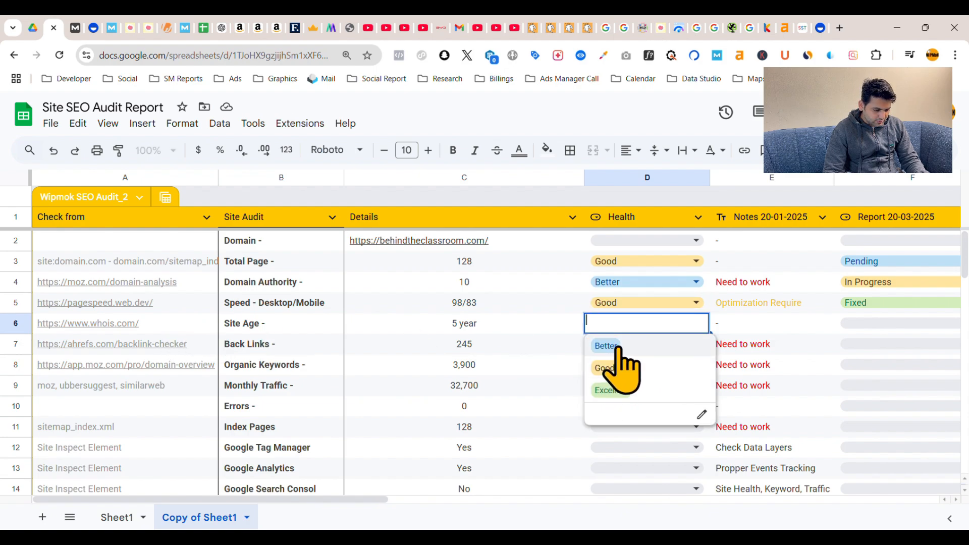
pyautogui.click(608, 368)
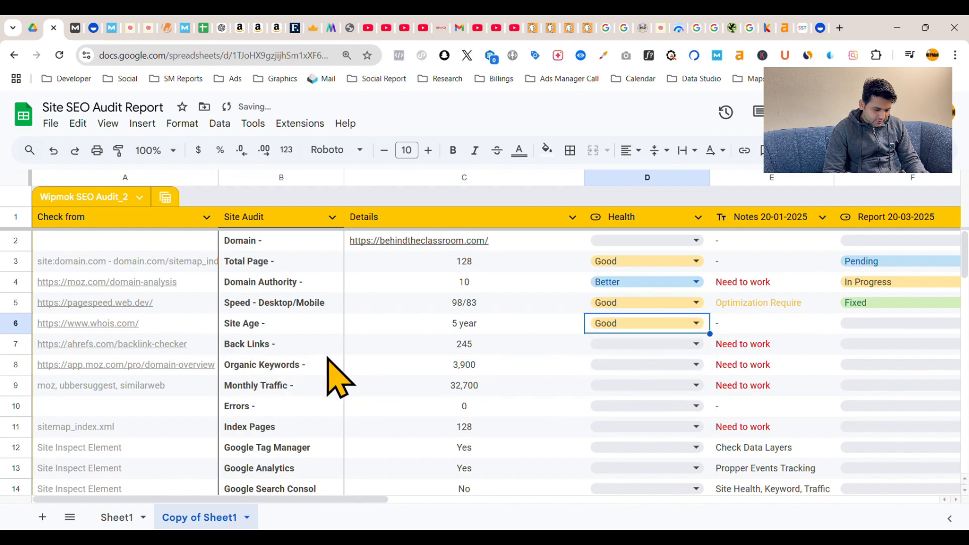
# Step: Set the Health rating of Back Links to Better and of Organic Keywords to Good
pyautogui.click(625, 344)
pyautogui.click(605, 369)
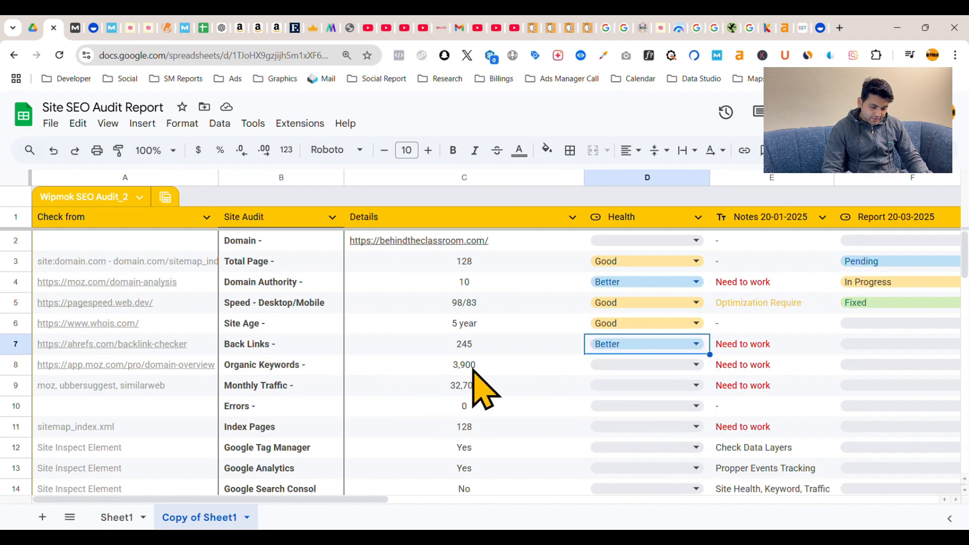
pyautogui.click(616, 365)
pyautogui.click(607, 406)
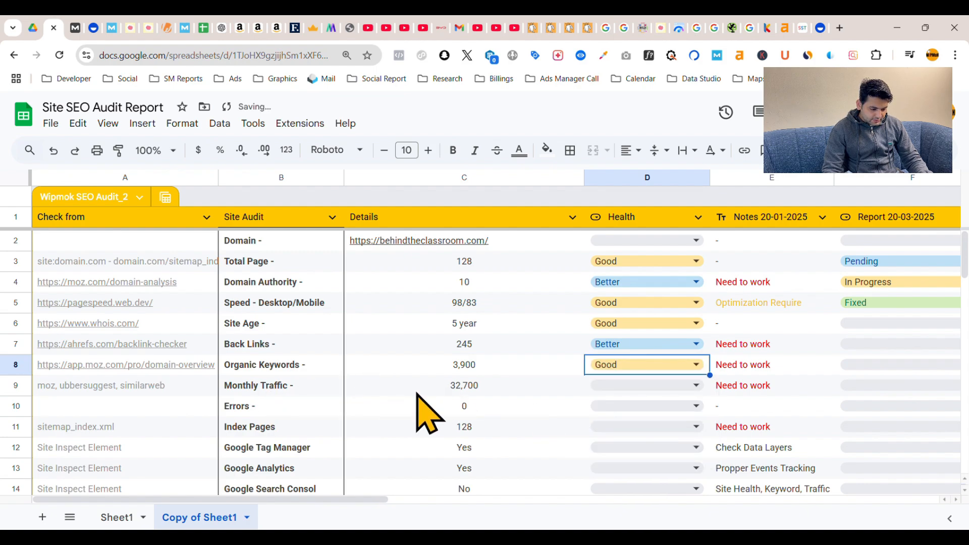
# Step: Rate the Health of Monthly Traffic as Excellent
pyautogui.click(621, 386)
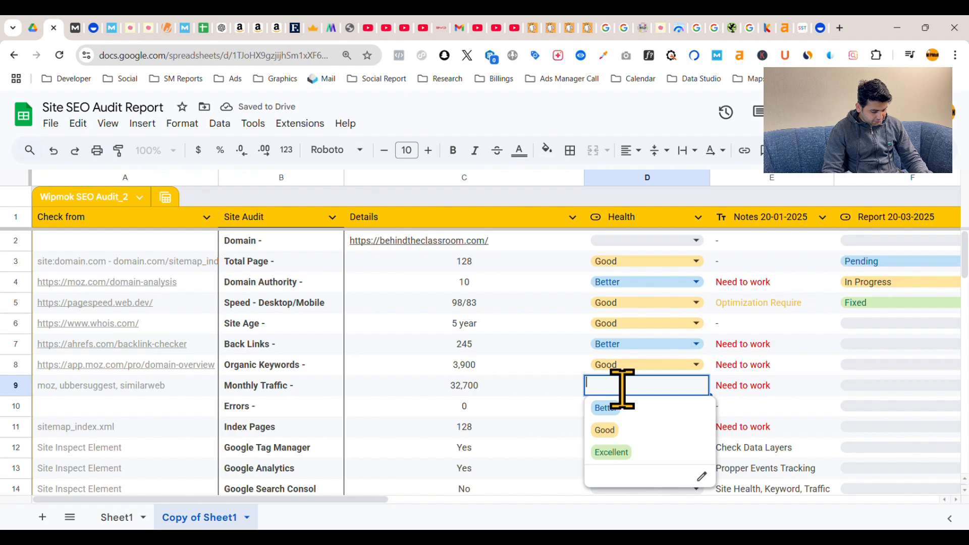
pyautogui.click(608, 430)
pyautogui.scroll(-3, 642, 439)
pyautogui.click(658, 266)
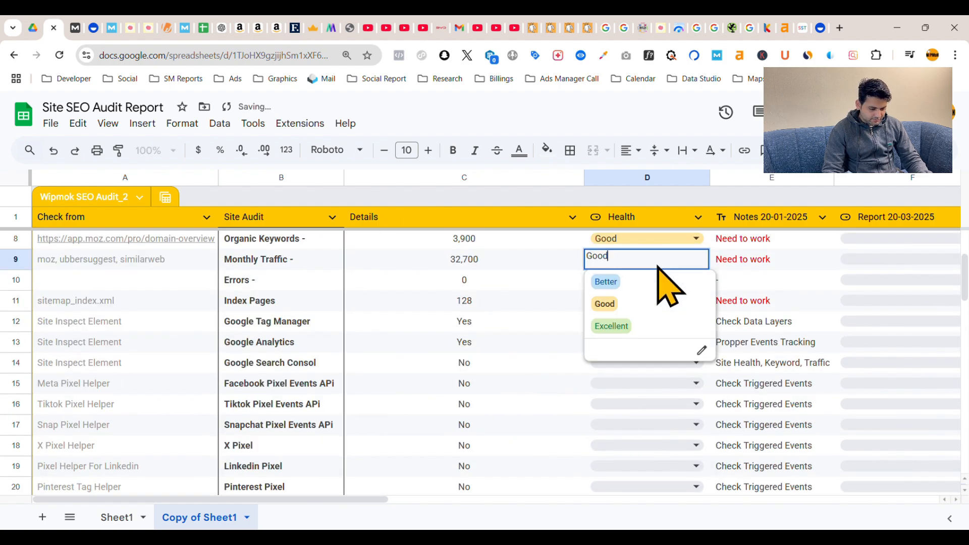
pyautogui.click(623, 327)
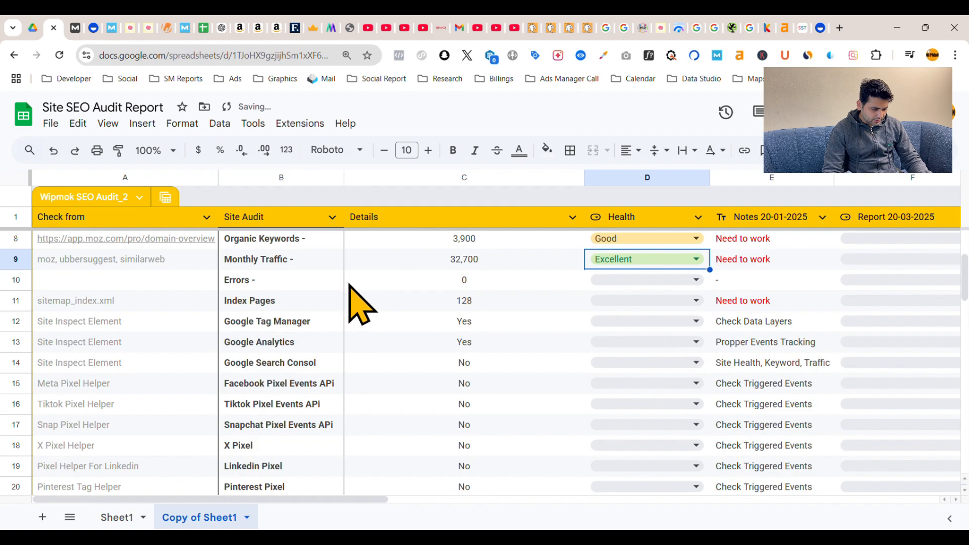
# Step: Set the Health rating of Index Pages to Good, leaving the Errors row unrated
pyautogui.click(613, 280)
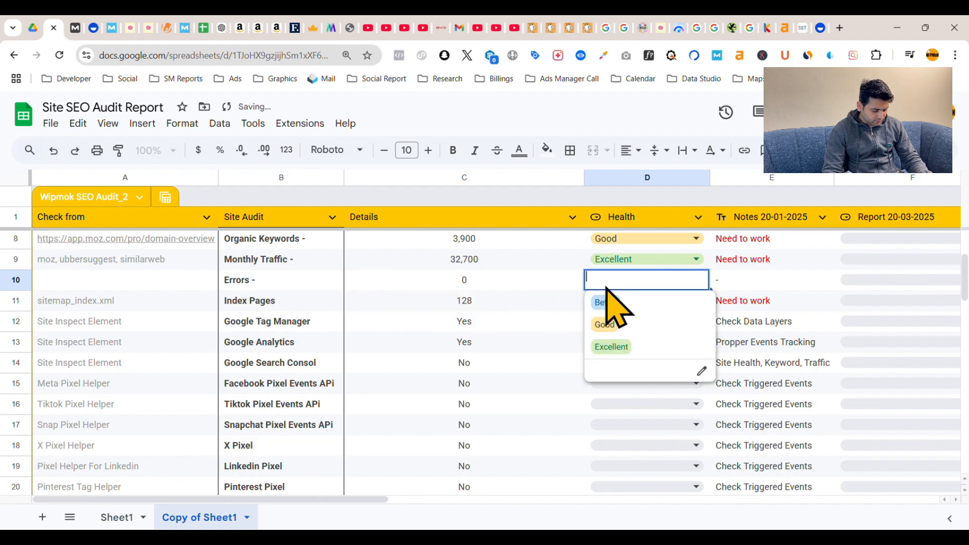
pyautogui.click(491, 303)
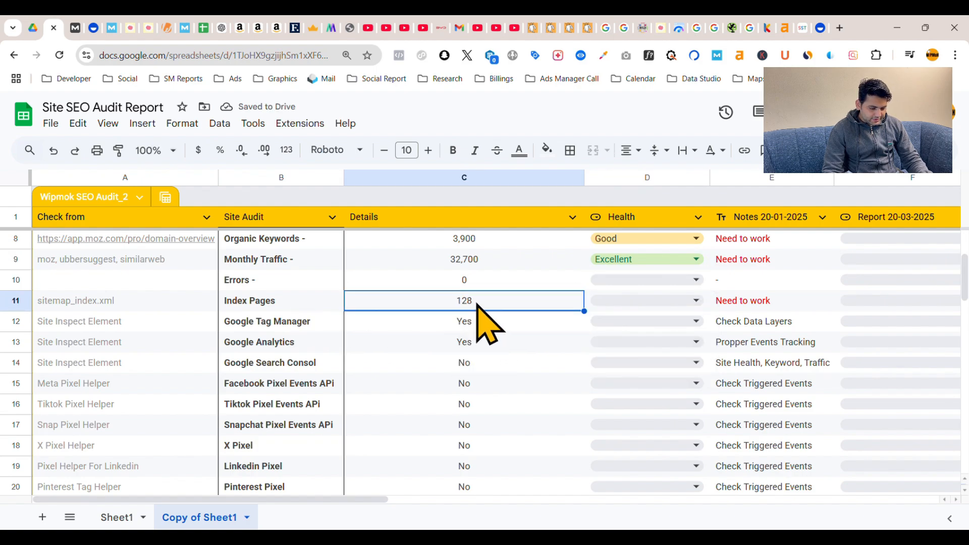
pyautogui.click(637, 301)
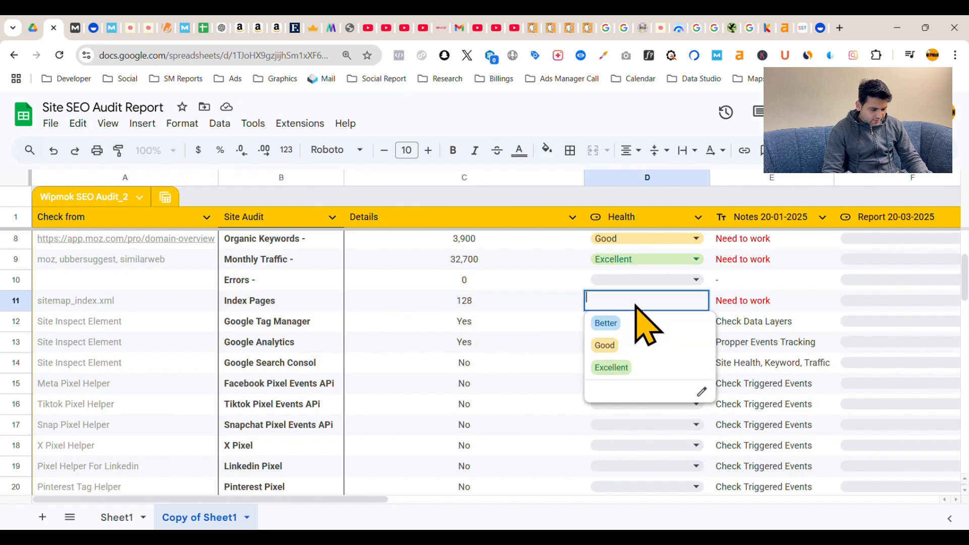
pyautogui.click(626, 346)
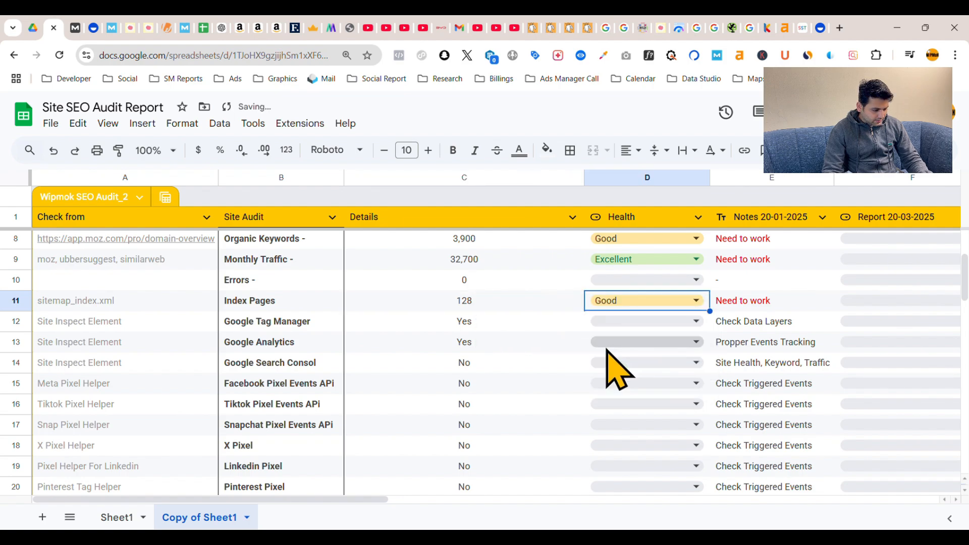
# Step: Rate the Health of both Google Tag Manager and Google Analytics as Excellent
pyautogui.click(595, 323)
pyautogui.click(591, 341)
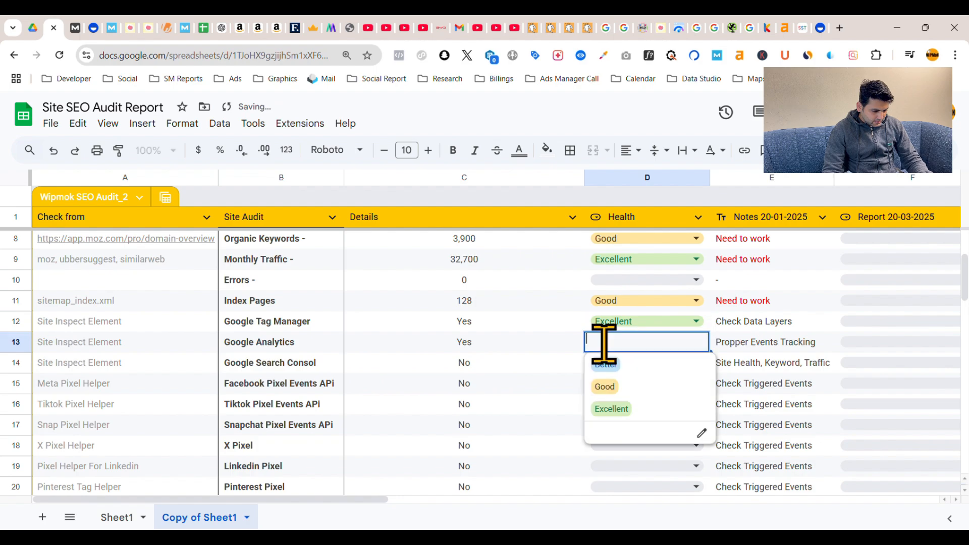
pyautogui.click(616, 405)
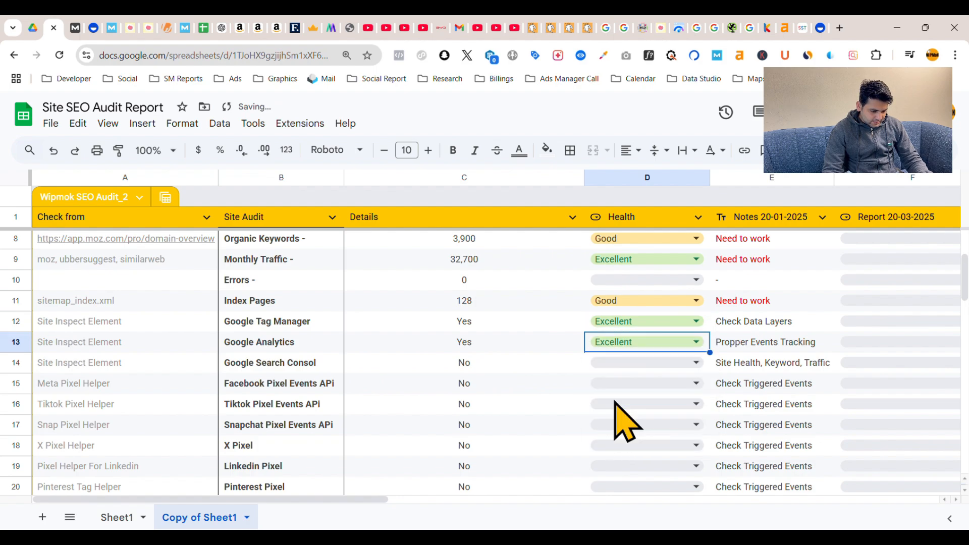
pyautogui.click(615, 361)
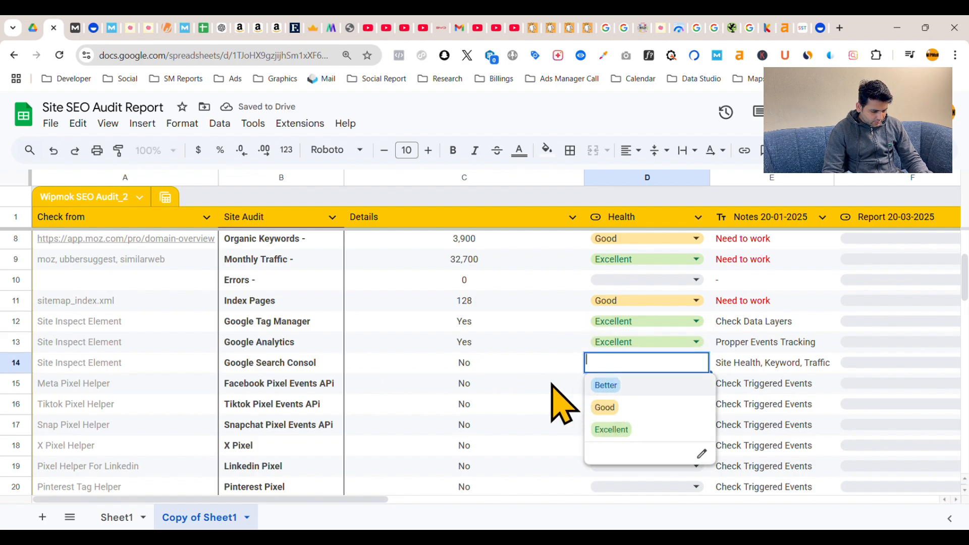
pyautogui.click(492, 349)
pyautogui.click(488, 363)
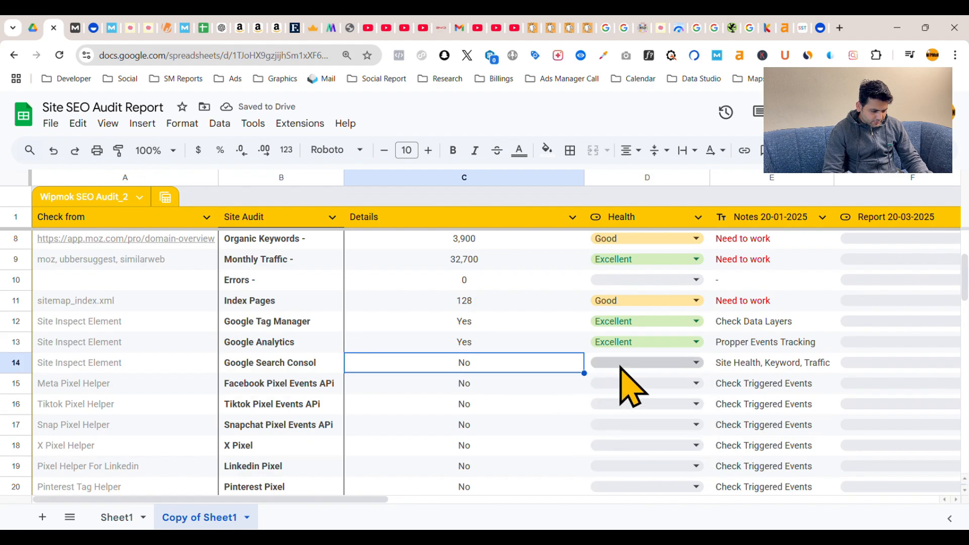
# Step: Set the Health rating of the Home section's Page Title to Good and check its title and description cells
pyautogui.scroll(-4, 626, 384)
pyautogui.scroll(-1, 583, 356)
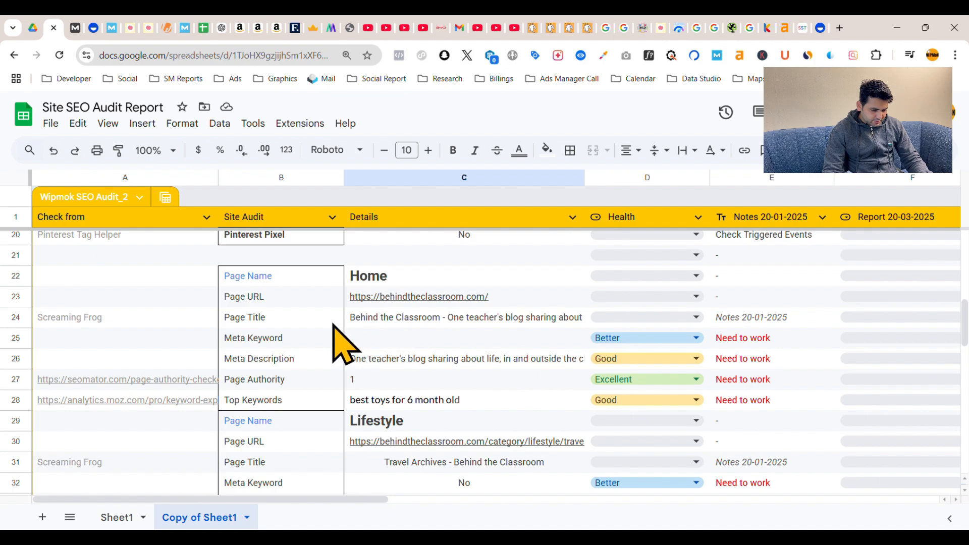
pyautogui.click(622, 316)
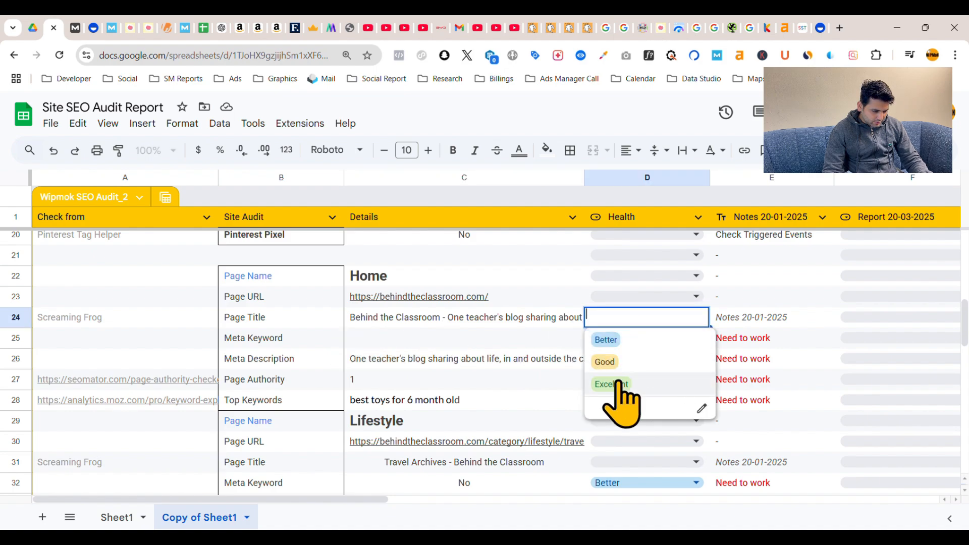
pyautogui.click(605, 361)
pyautogui.click(362, 326)
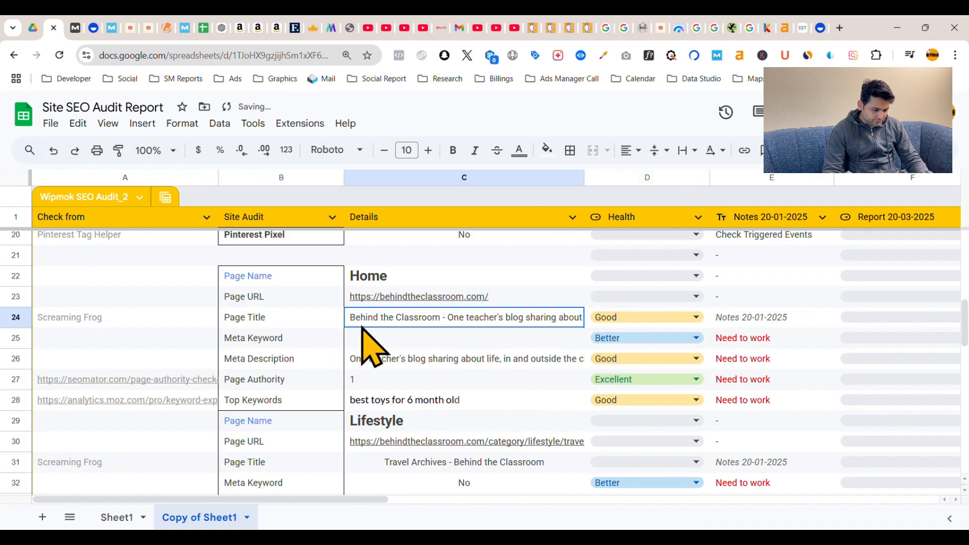
pyautogui.doubleClick(363, 325)
pyautogui.click(456, 341)
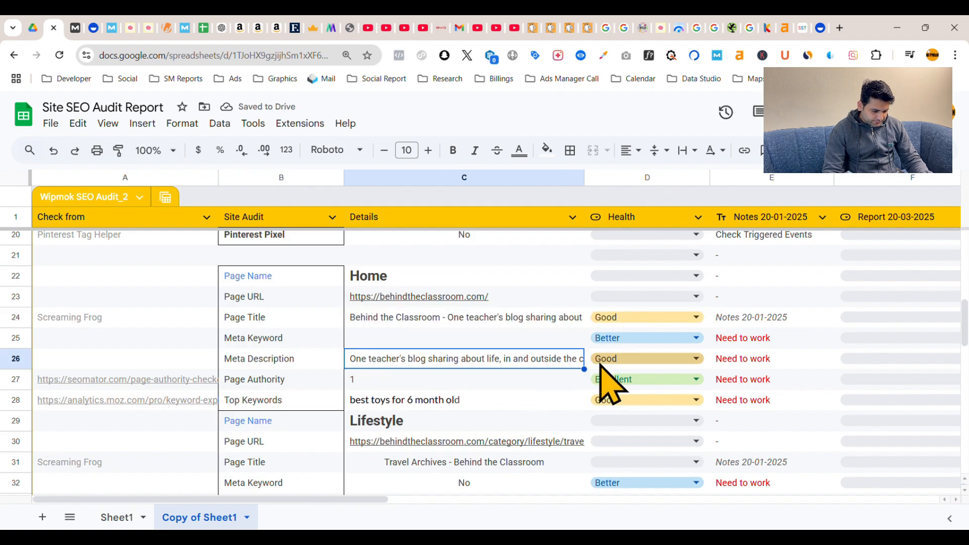
# Step: Clear the Health rating of the Home section's empty Meta Keyword row
pyautogui.click(679, 339)
pyautogui.click(394, 337)
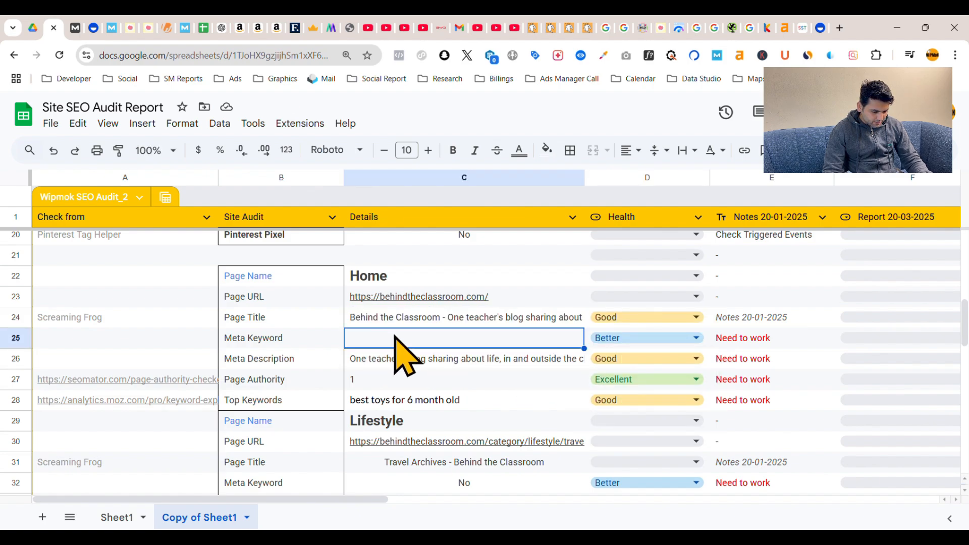
pyautogui.click(628, 338)
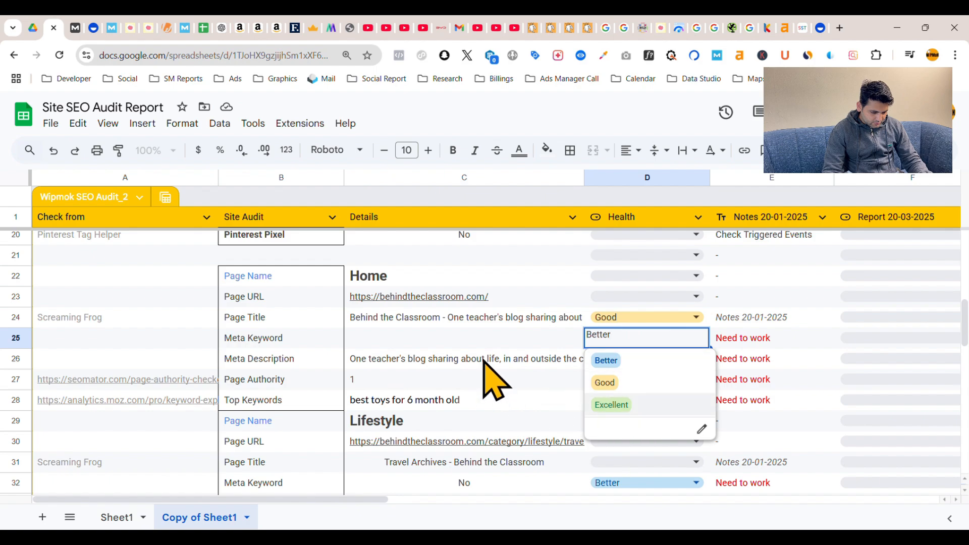
pyautogui.click(538, 341)
pyautogui.click(662, 344)
pyautogui.click(520, 346)
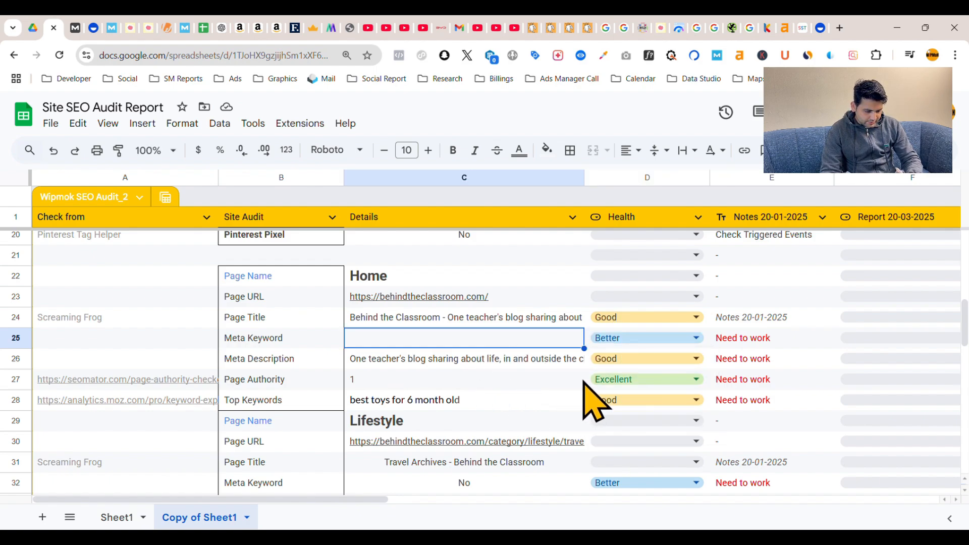
pyautogui.press('Right')
pyautogui.press('Delete')
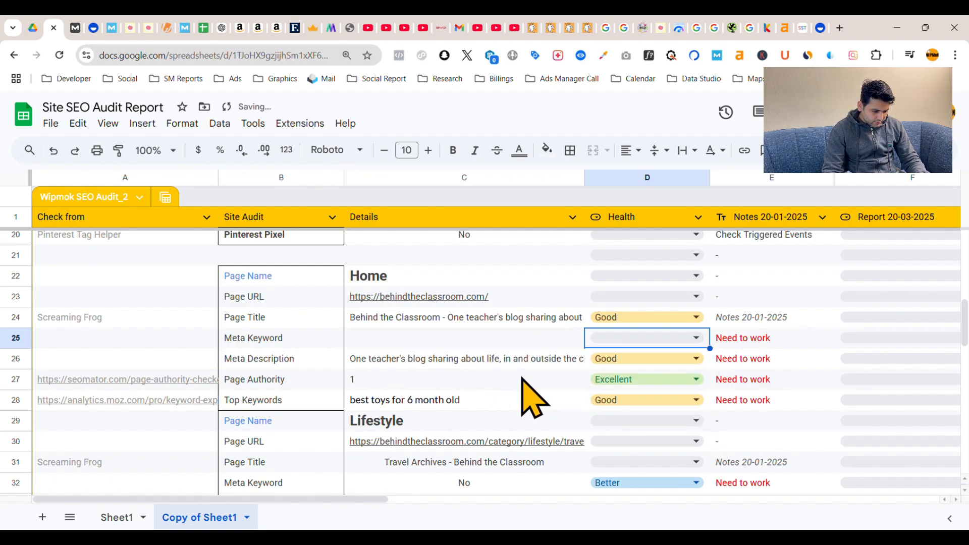
# Step: Check the Home section's Meta Description and Top Keywords entries, and set the Page Authority Health rating to Better
pyautogui.click(404, 365)
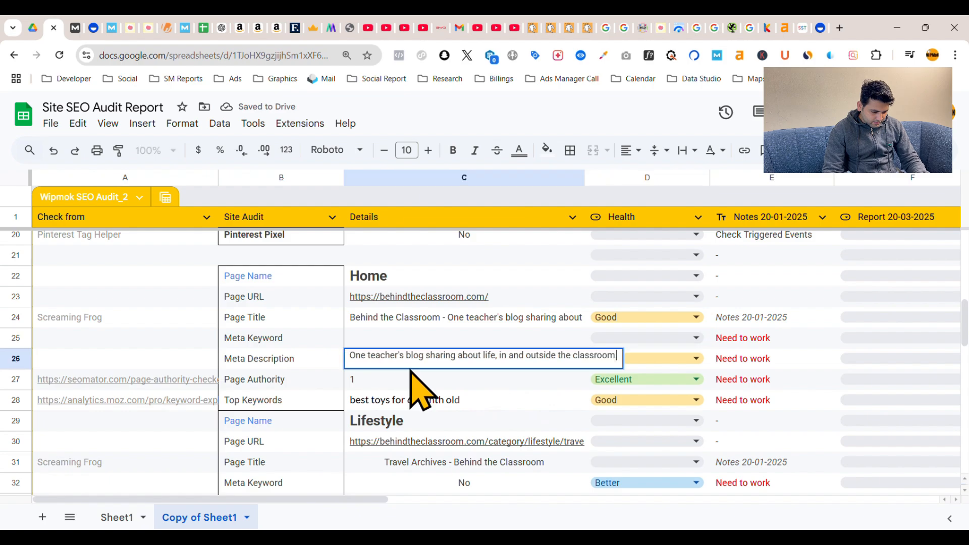
pyautogui.click(482, 386)
pyautogui.click(652, 364)
pyautogui.click(598, 405)
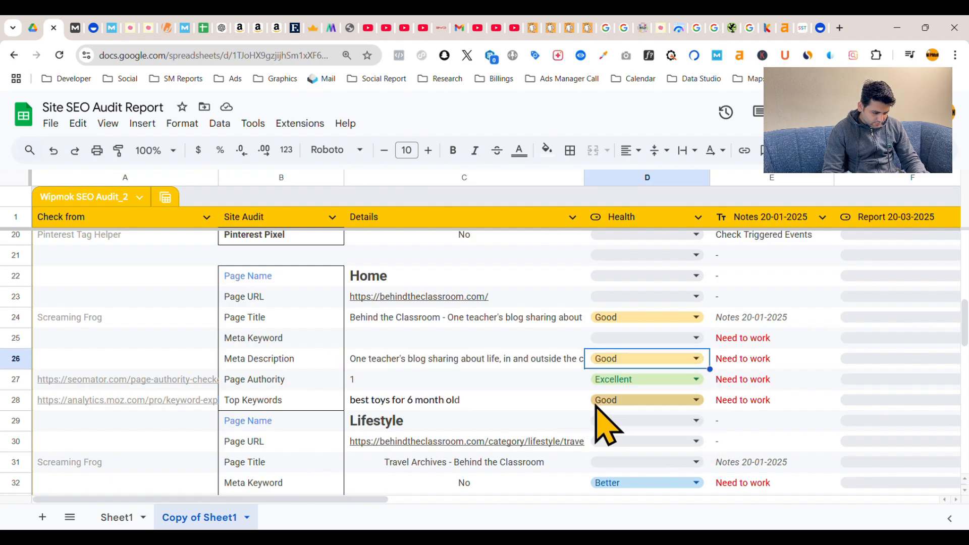
pyautogui.click(482, 386)
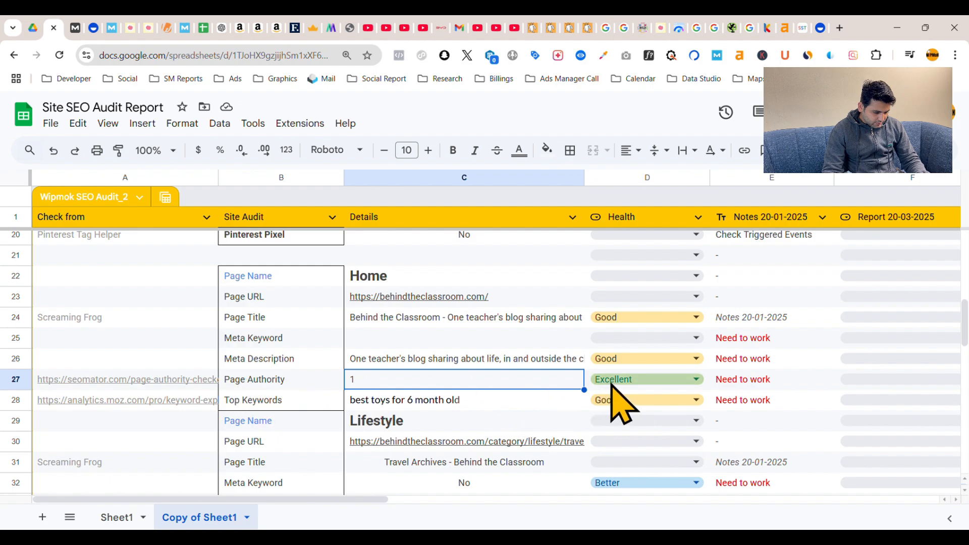
pyautogui.doubleClick(638, 380)
pyautogui.click(605, 402)
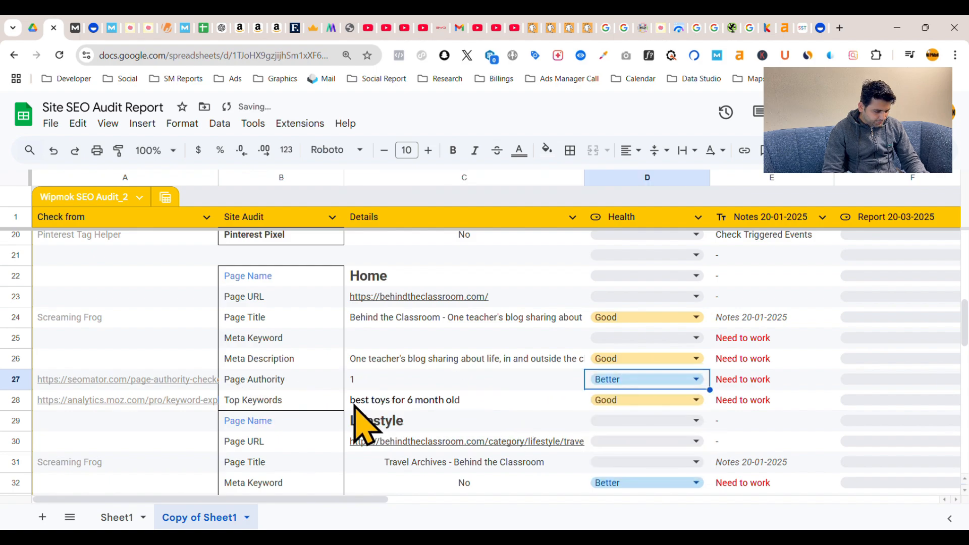
pyautogui.doubleClick(613, 403)
pyautogui.click(517, 399)
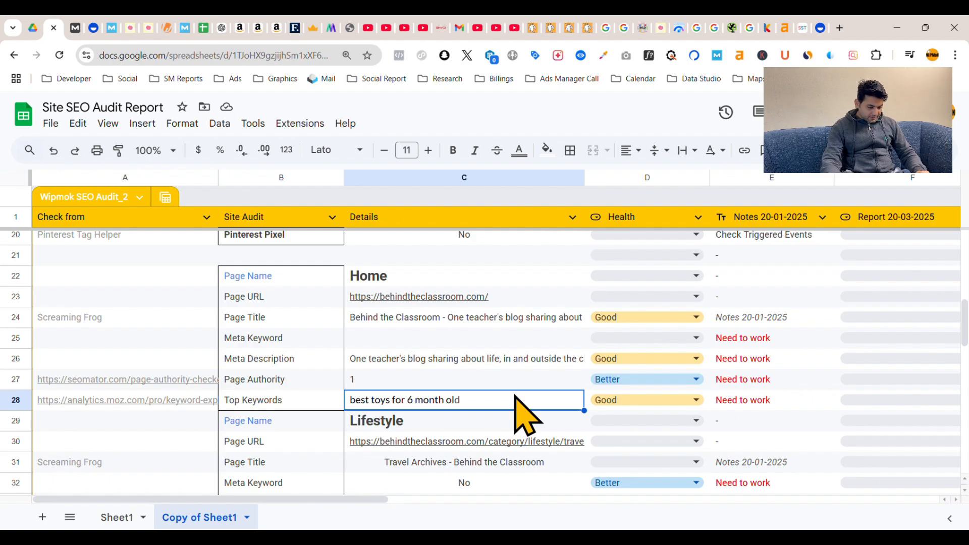
# Step: Copy the Home section's top keyword, search Google for "best toys for 6 month old" in a new tab, and examine Behind the Classroom's ranking
pyautogui.doubleClick(471, 406)
pyautogui.moveTo(464, 398); pyautogui.dragTo(349, 397)
pyautogui.hotkey('ctrl', 'c')
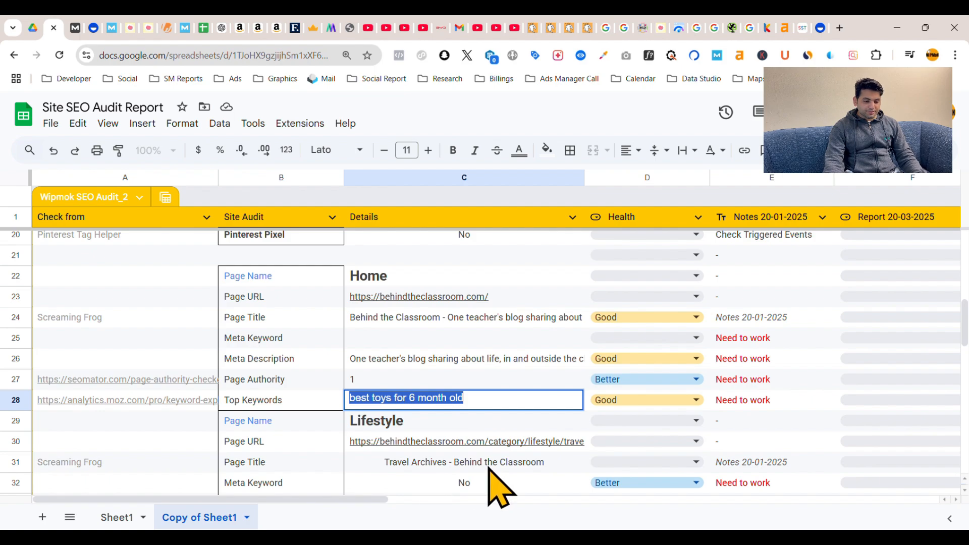
pyautogui.click(840, 27)
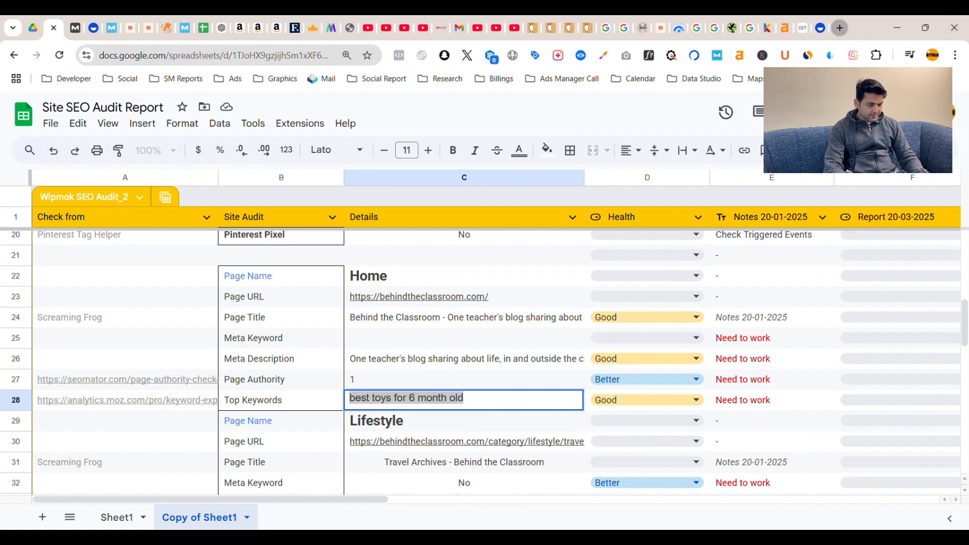
pyautogui.hotkey('ctrl', 'v')
pyautogui.press('Return')
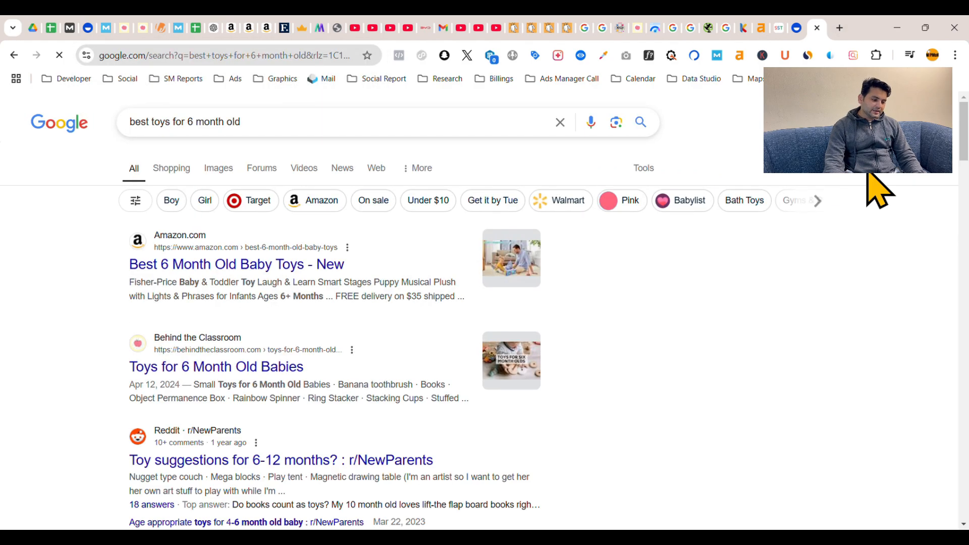
pyautogui.scroll(-5, 244, 341)
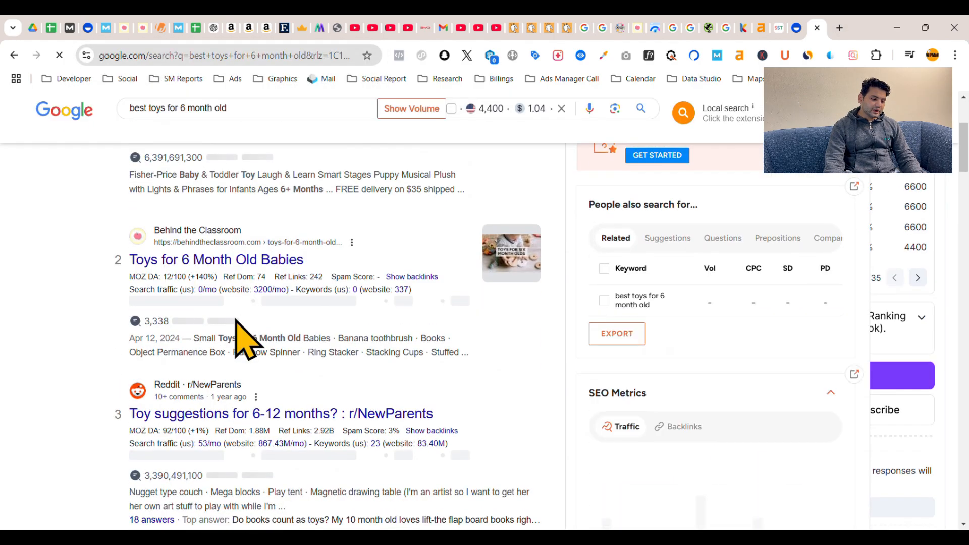
pyautogui.scroll(-3, 237, 330)
pyautogui.scroll(8, 234, 318)
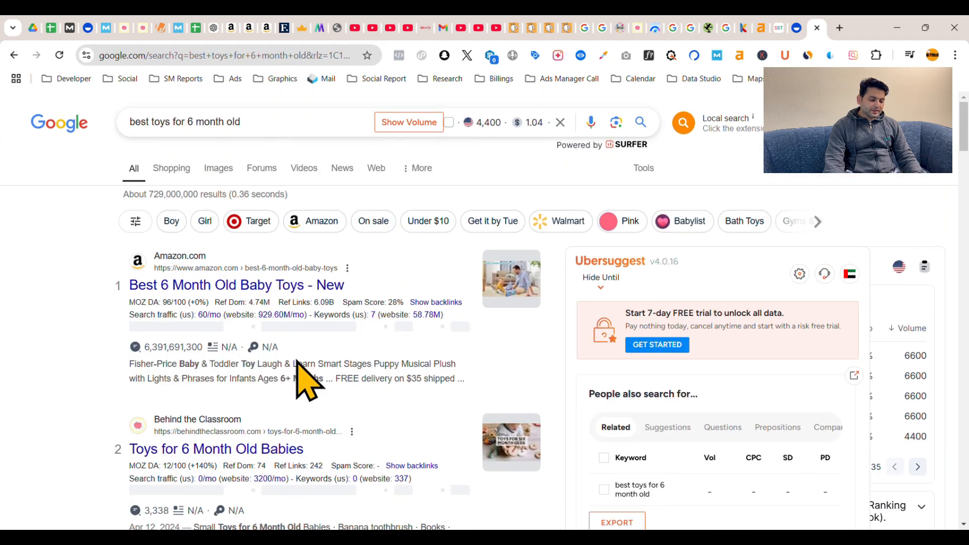
pyautogui.scroll(-1, 219, 294)
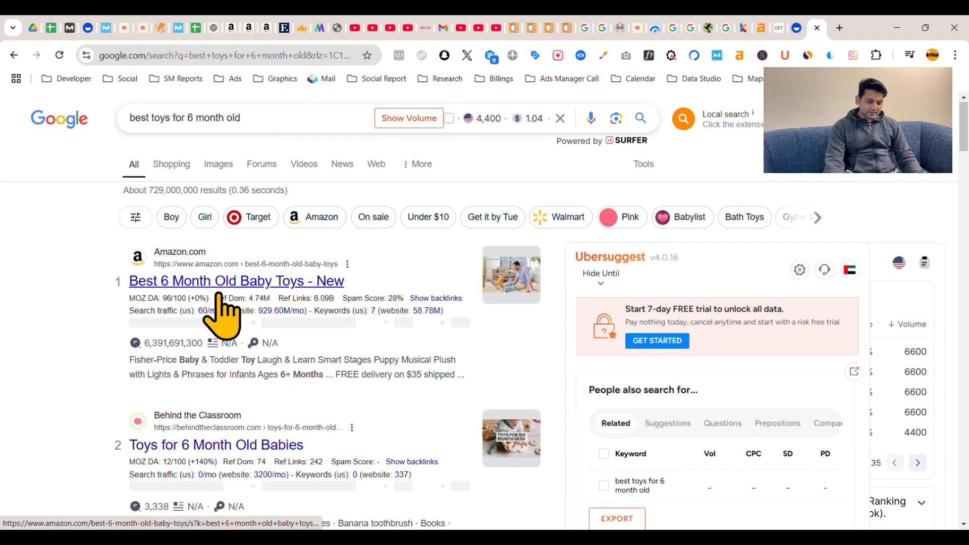
pyautogui.scroll(-3, 221, 310)
pyautogui.scroll(3, 283, 332)
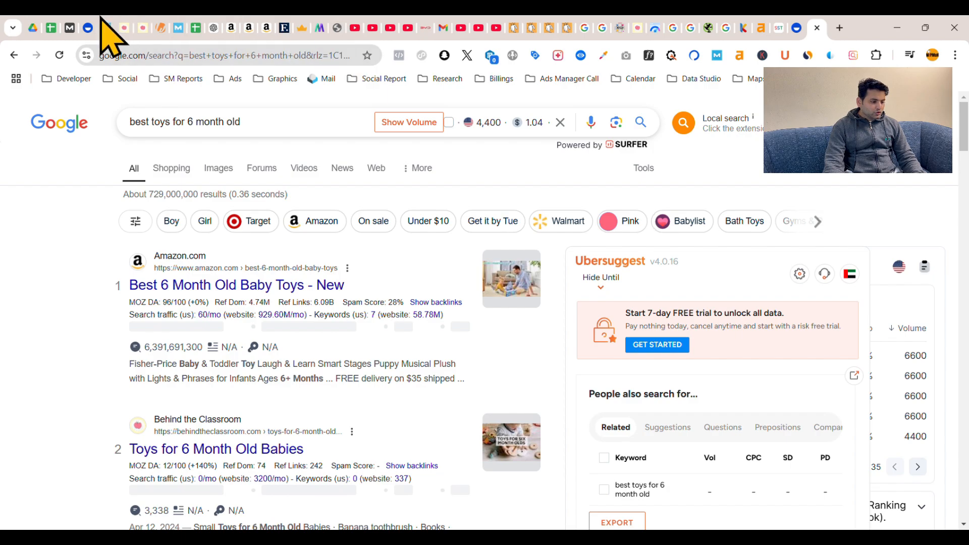
# Step: Return to the Site SEO Audit Report and review the Notes 20-01-2025 entries for the Home section's Meta Keyword through Top Keywords rows
pyautogui.click(60, 24)
pyautogui.moveTo(351, 400); pyautogui.dragTo(518, 389)
pyautogui.click(521, 386)
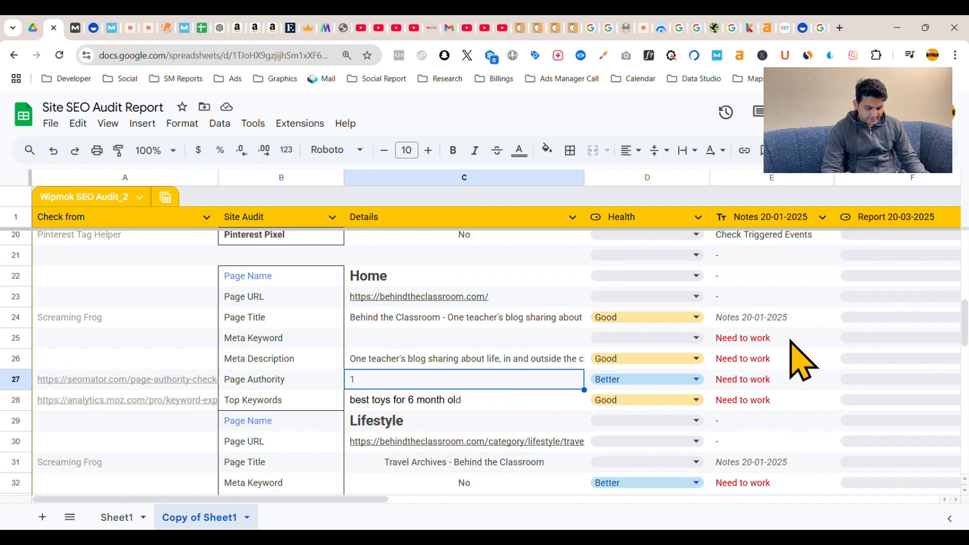
pyautogui.moveTo(789, 338); pyautogui.dragTo(799, 398)
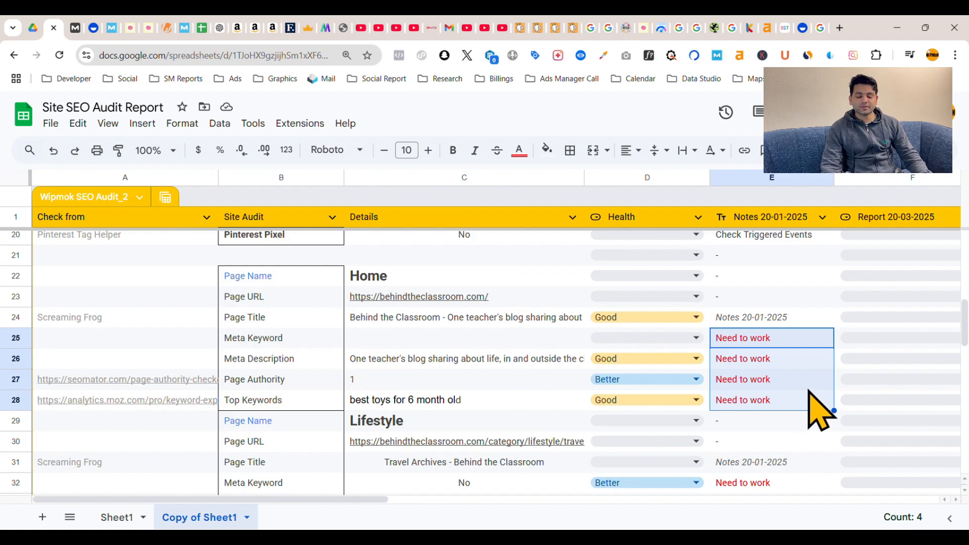
pyautogui.click(807, 395)
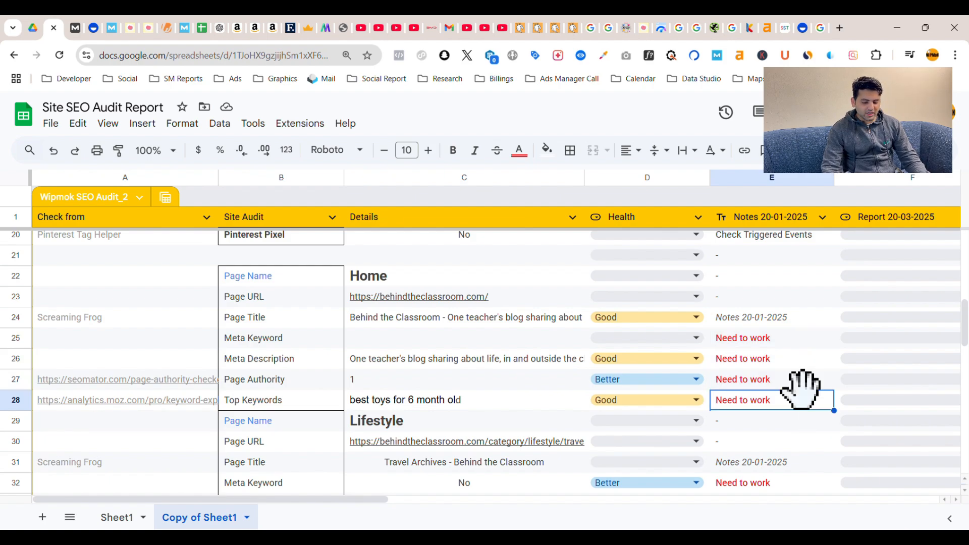
pyautogui.click(784, 384)
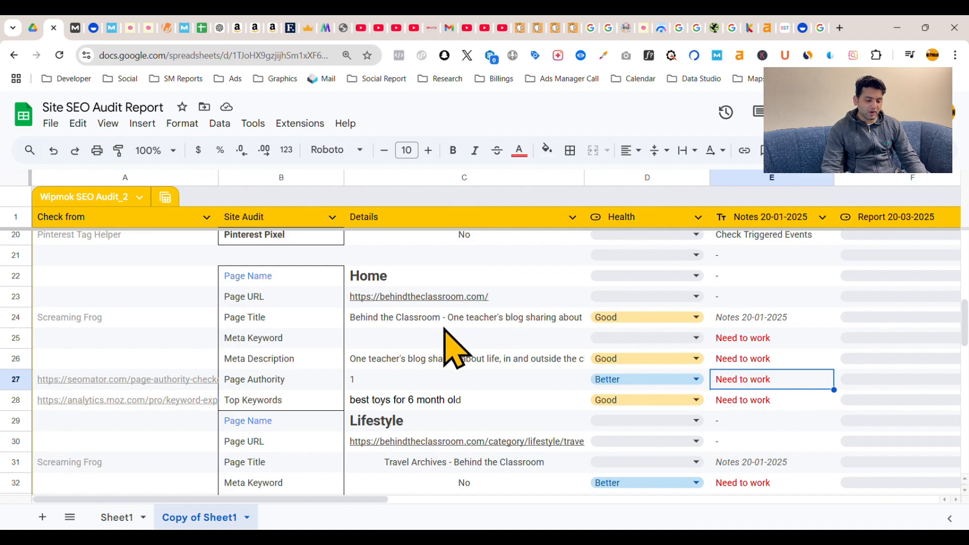
# Step: Compare the Home section's Page Title, Meta Keyword and Meta Description details with their notes from 20-01-2025
pyautogui.click(741, 326)
pyautogui.click(463, 315)
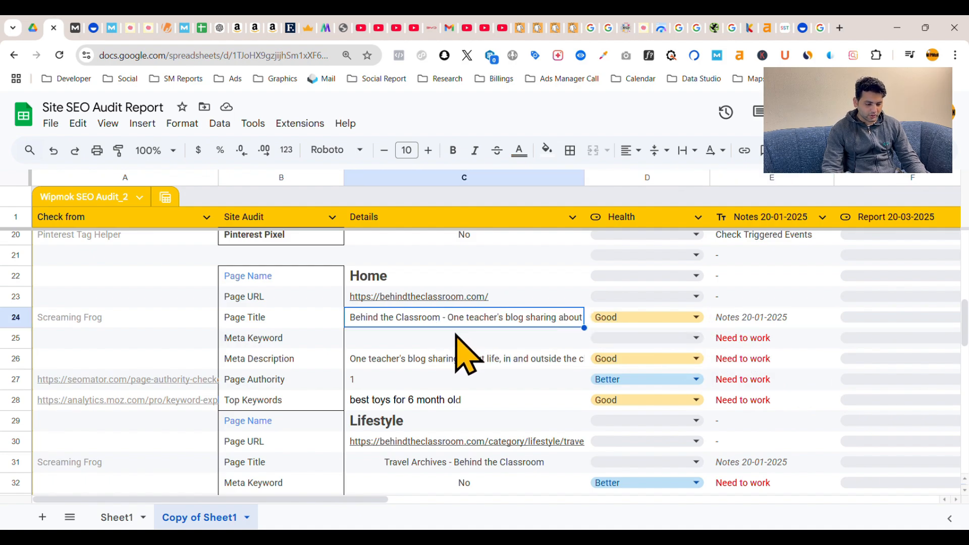
pyautogui.click(449, 339)
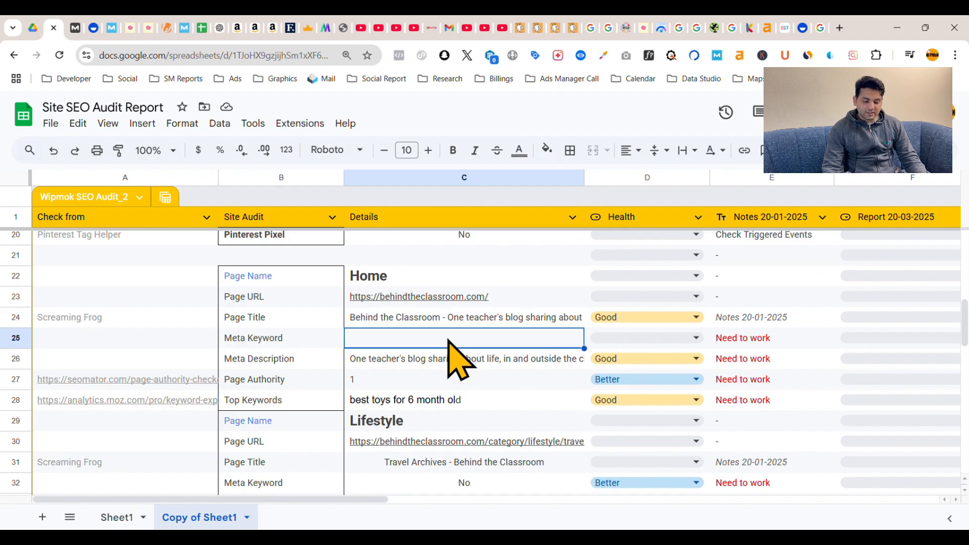
pyautogui.click(406, 359)
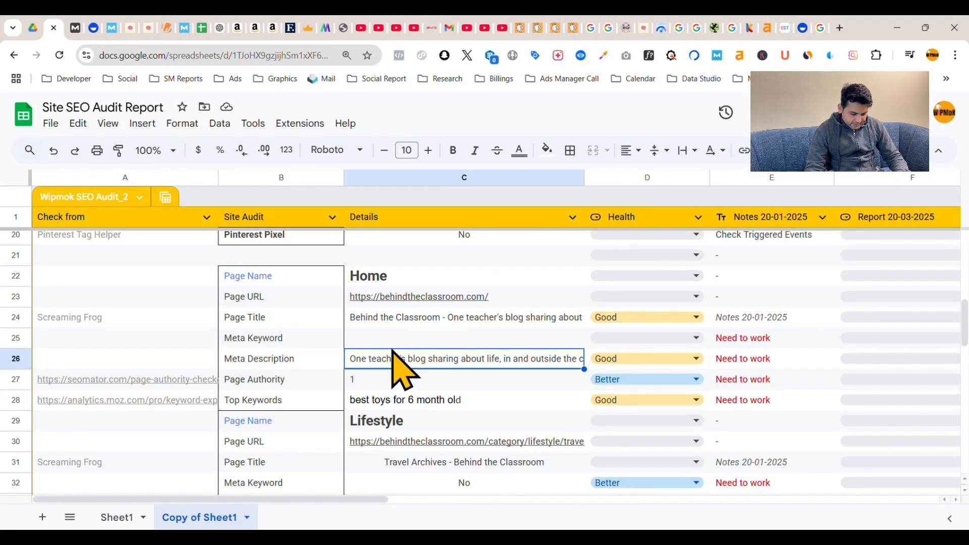
pyautogui.moveTo(759, 339); pyautogui.dragTo(763, 404)
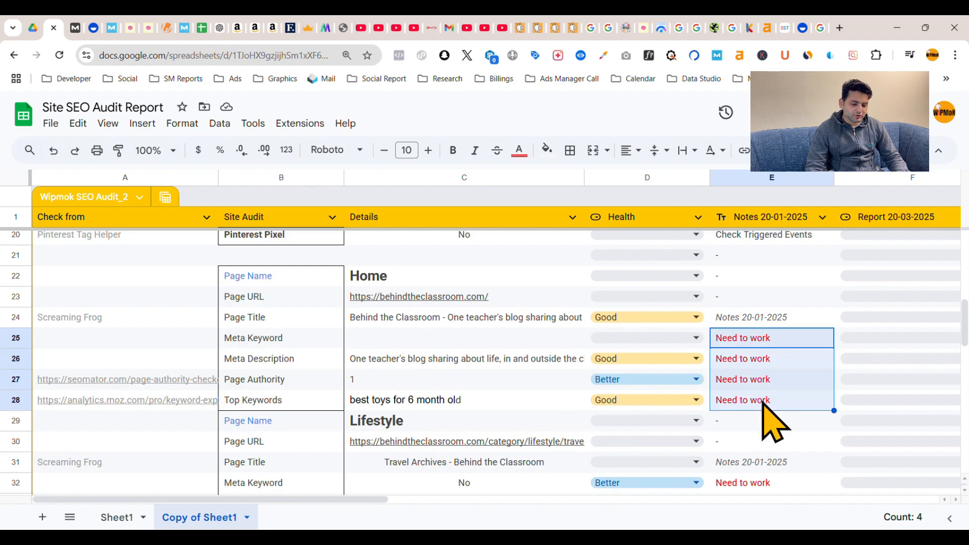
pyautogui.click(482, 323)
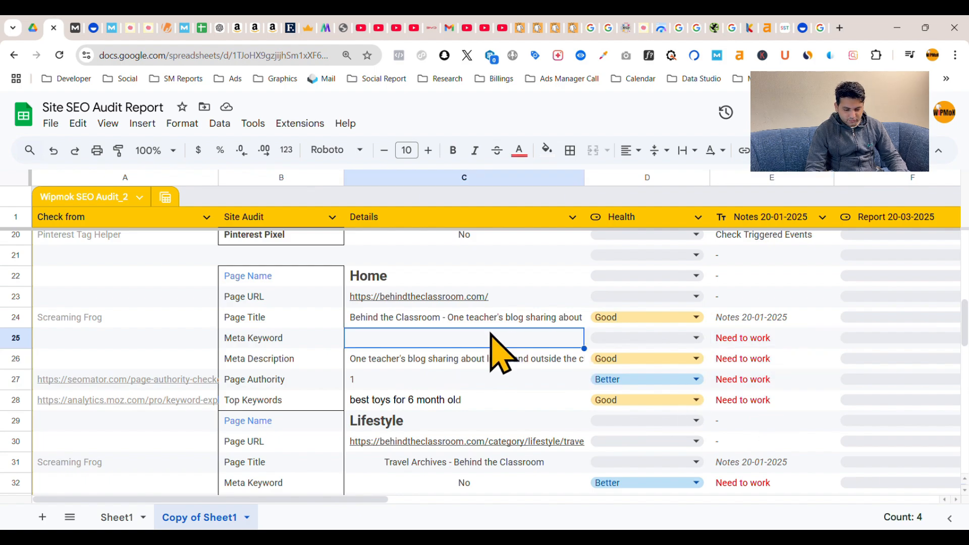
pyautogui.click(884, 319)
pyautogui.click(749, 384)
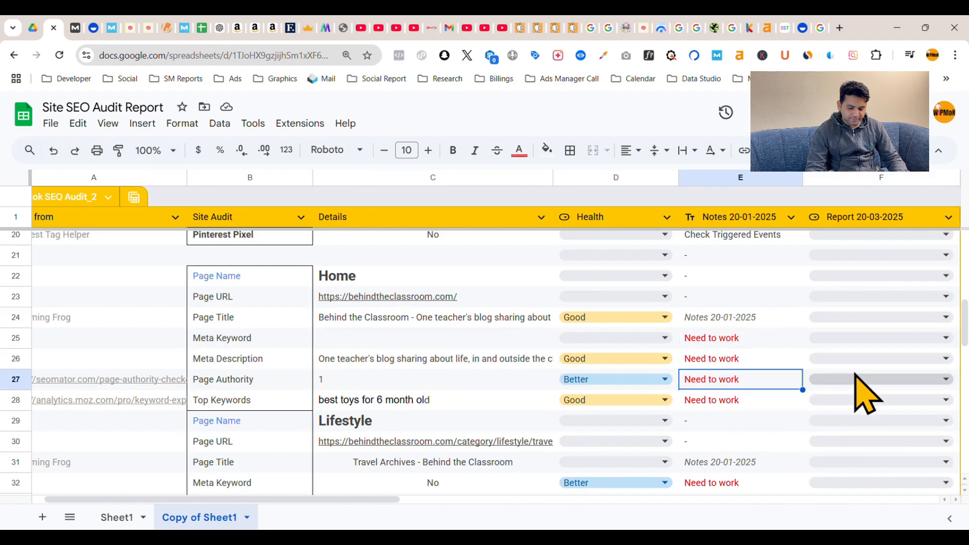
# Step: Set the Report 20-03-2025 status of the Home section's Page Title and Meta Keyword rows to Pending
pyautogui.click(874, 323)
pyautogui.click(828, 339)
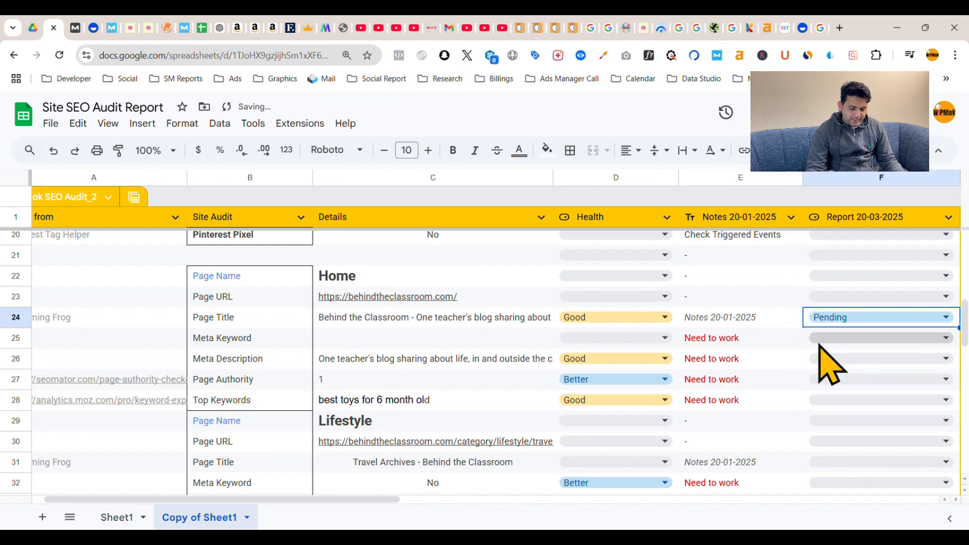
pyautogui.click(823, 343)
pyautogui.click(855, 357)
# Step: Set the Home section's Report 20-03-2025 status to In Progress for Meta Description and Fixed for Page Authority
pyautogui.click(853, 360)
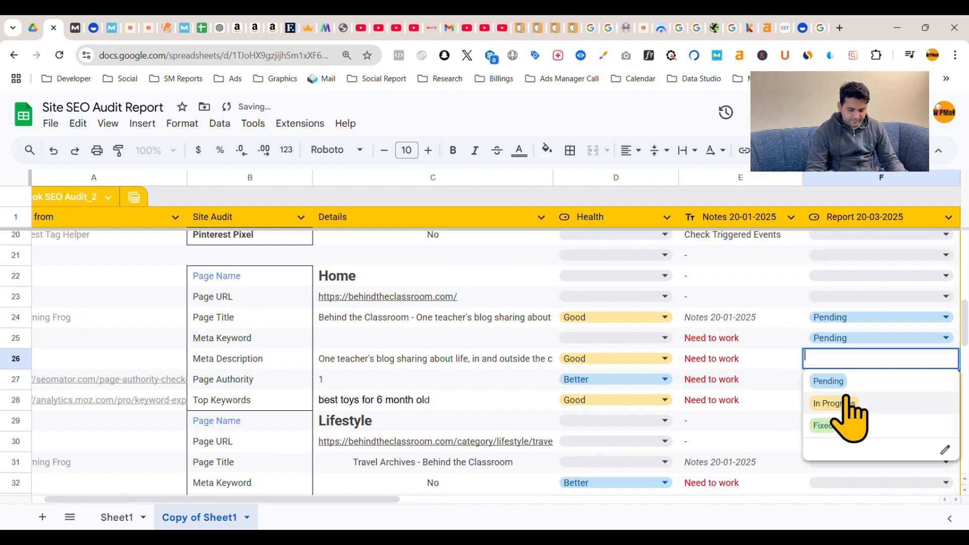
pyautogui.click(844, 401)
pyautogui.click(847, 381)
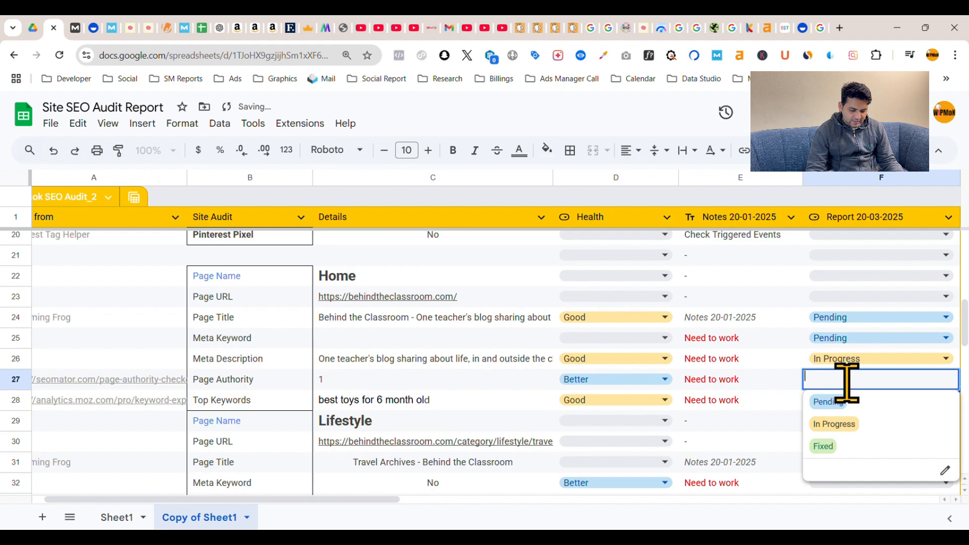
pyautogui.click(826, 446)
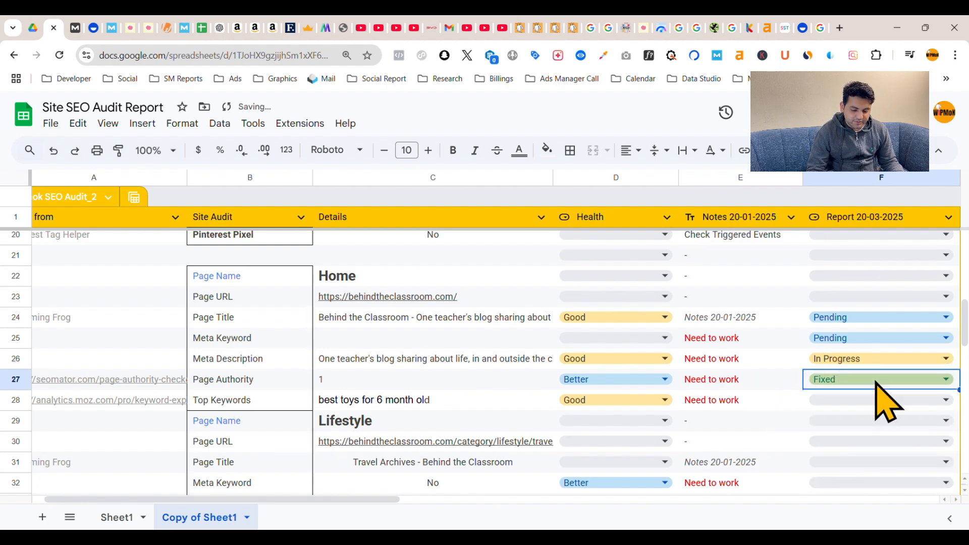